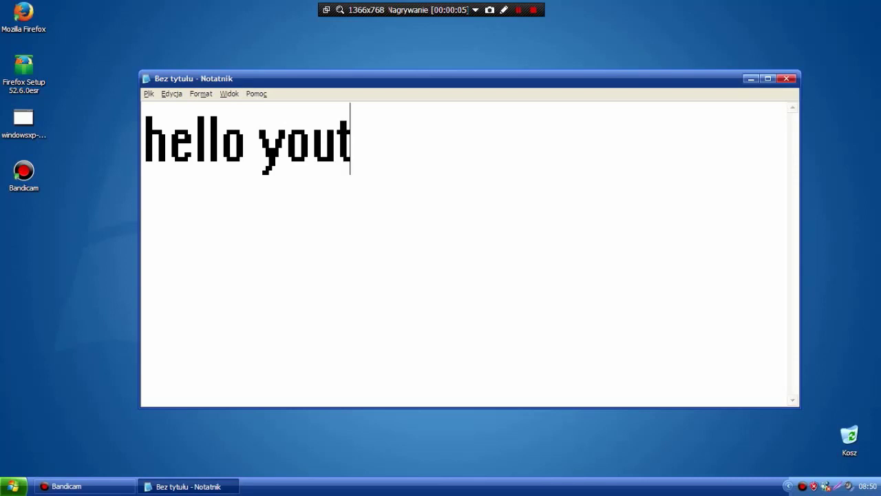
# Complete the greeting so it reads "hello youtop in todayz vid30 i will show you how 2 be a lets playar ok?".
pyautogui.write('today')
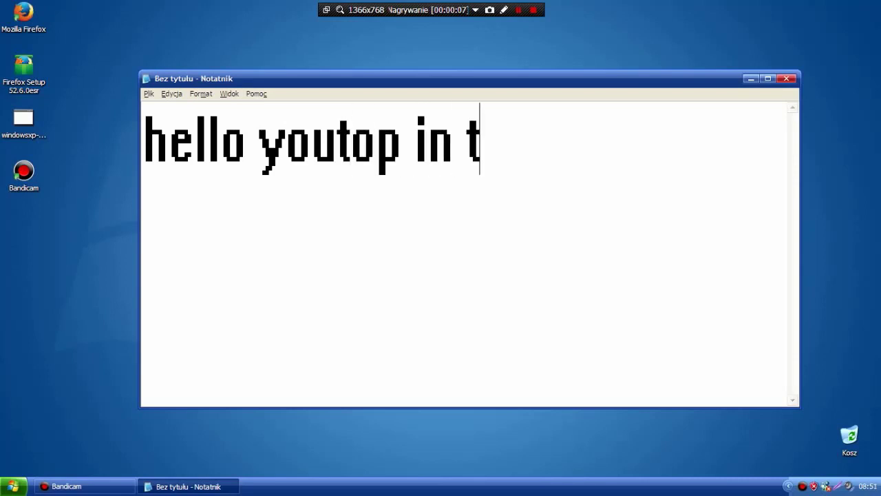
pyautogui.write('z')
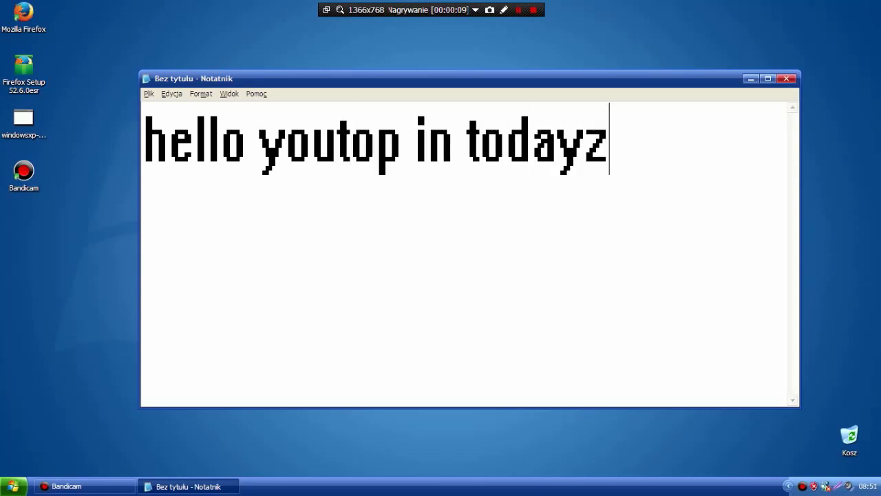
pyautogui.write(' vid30 ')
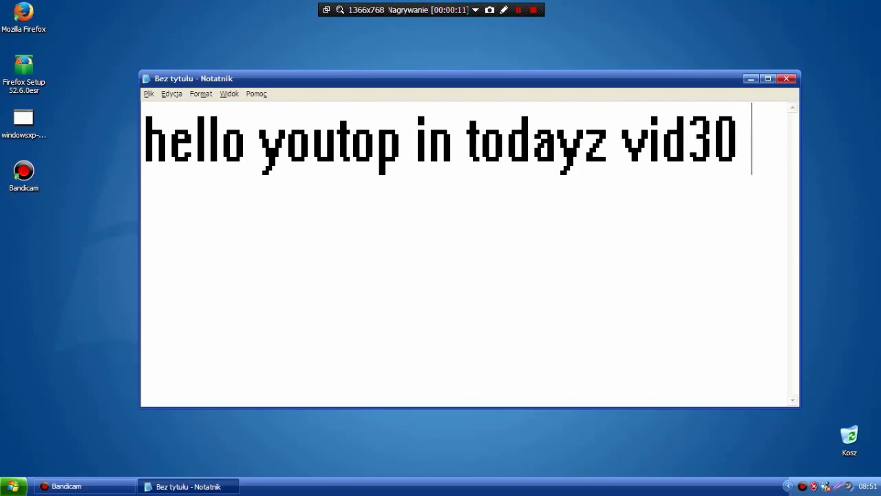
pyautogui.write('i will ')
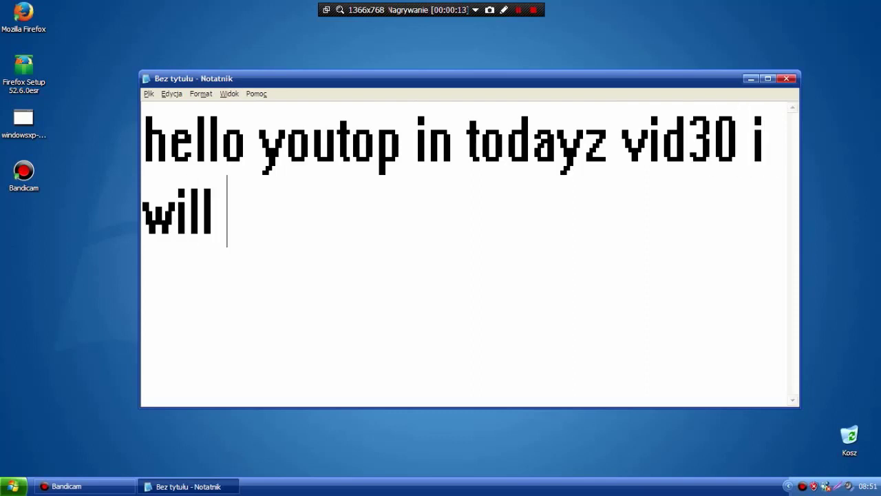
pyautogui.write('show you')
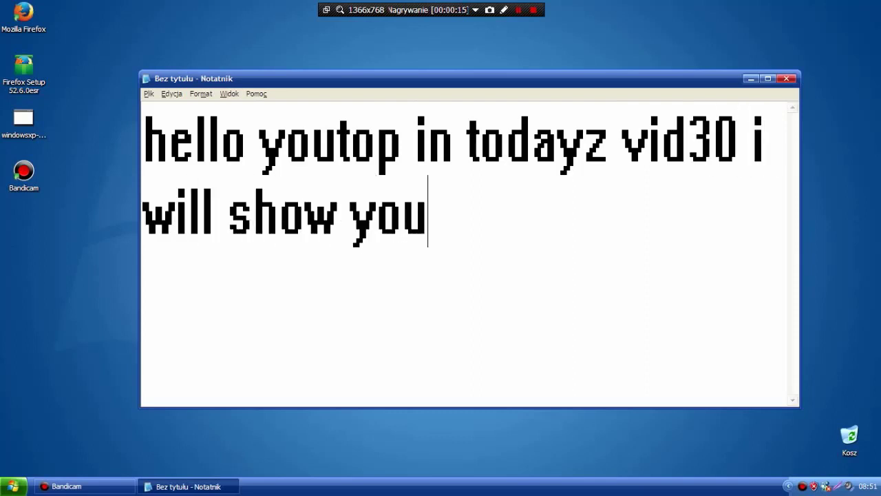
pyautogui.write(' how ')
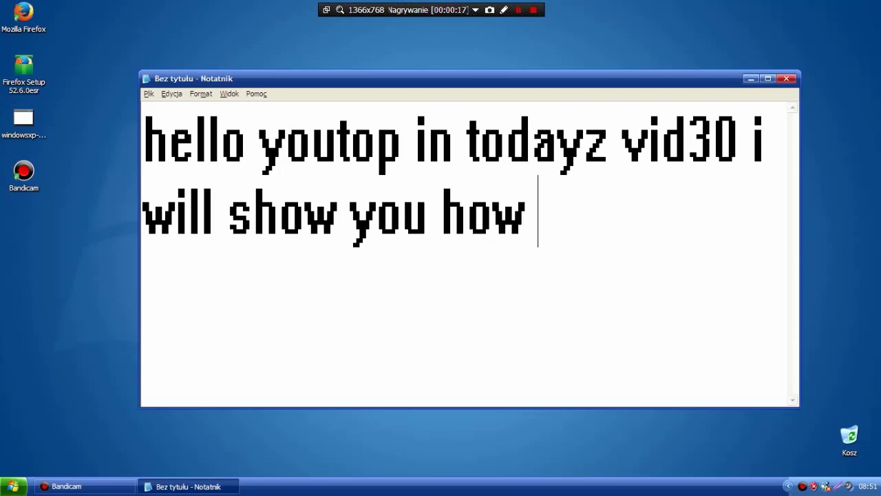
pyautogui.write('2 be a le')
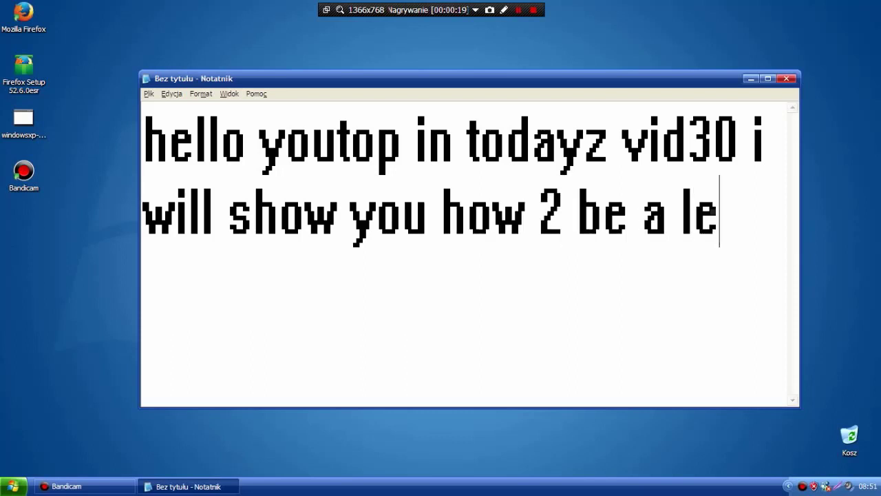
pyautogui.write('ts playar ok?')
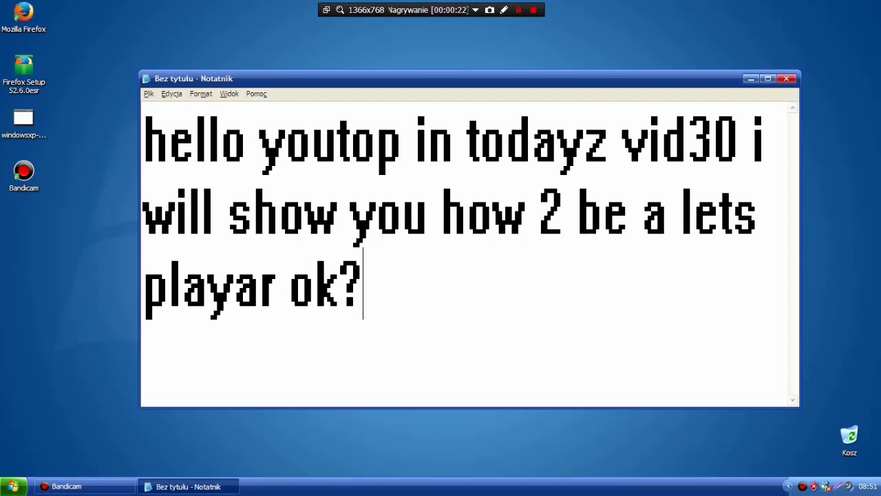
# Clear the whole note and write the heading "things u n33d;" in its place.
pyautogui.hotkey('ctrl', 'a')
pyautogui.press('BackSpace')
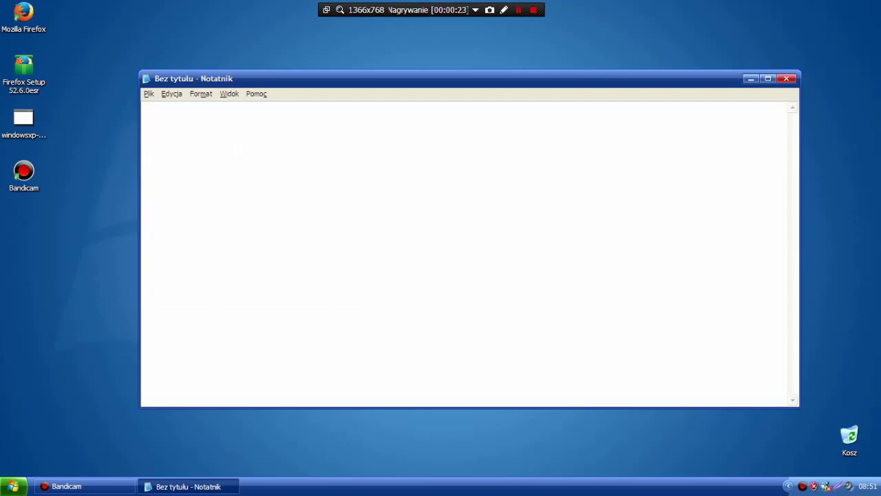
pyautogui.write('things u ne')
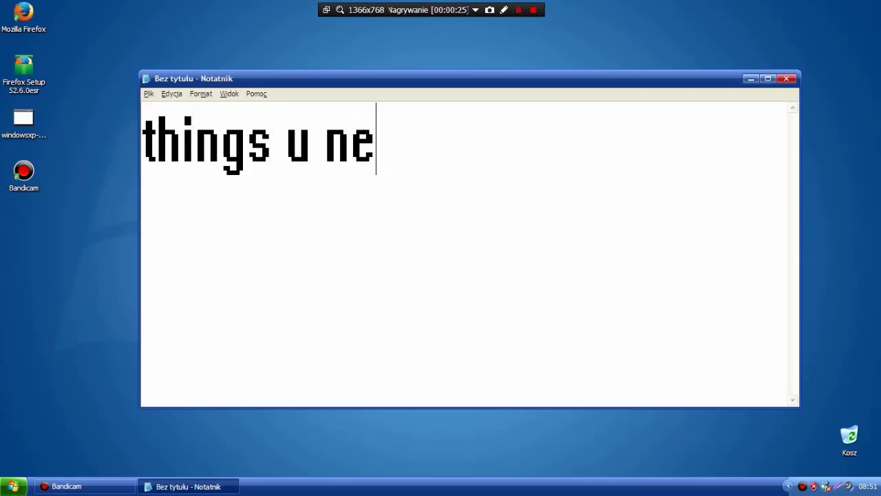
pyautogui.press('BackSpace')
pyautogui.write('3d')
pyautogui.press('BackSpace')
pyautogui.write('3d;')
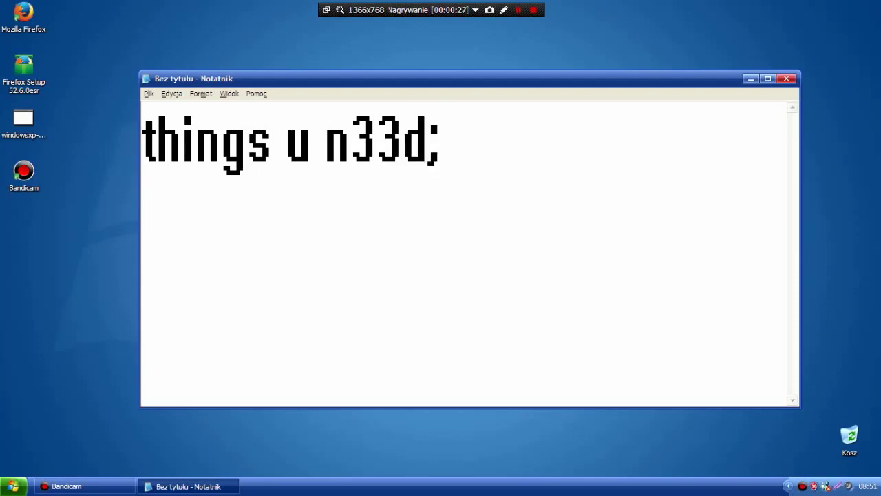
# Add the first list item "-a reorder" on a new line below the heading.
pyautogui.press('Return')
pyautogui.write('-a reo')
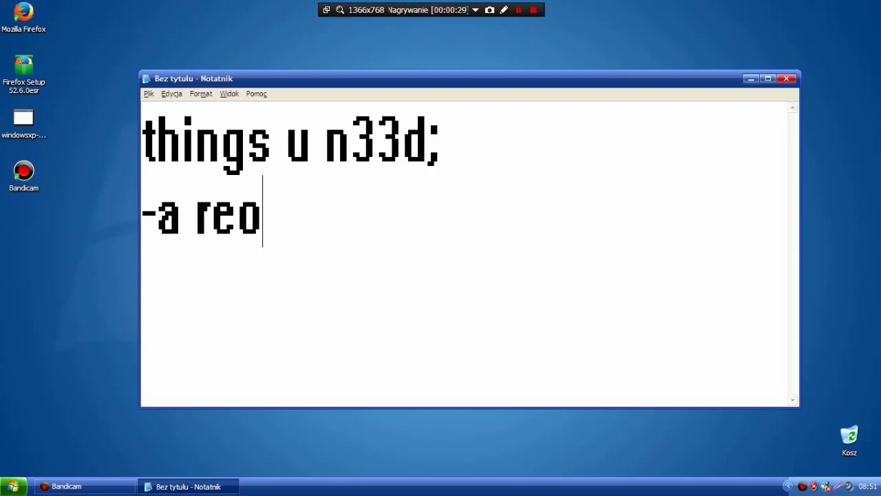
pyautogui.write('rder')
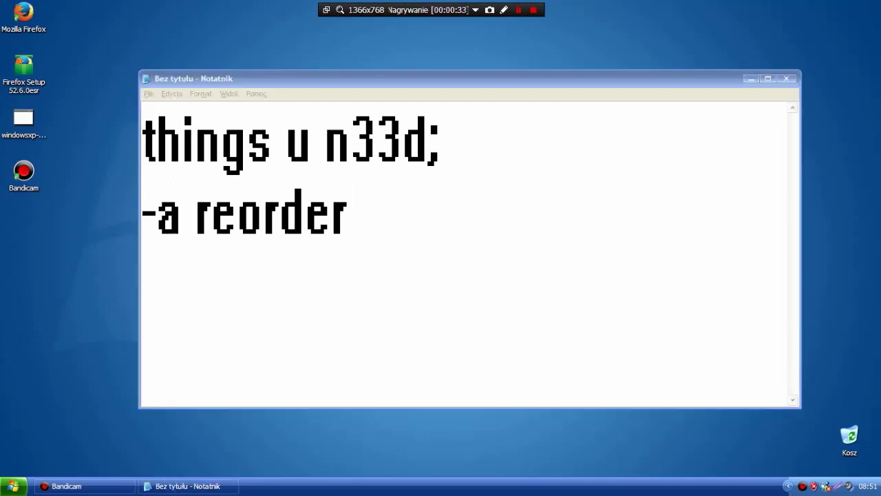
pyautogui.rightClick(56, 188)
pyautogui.moveTo(103, 194)
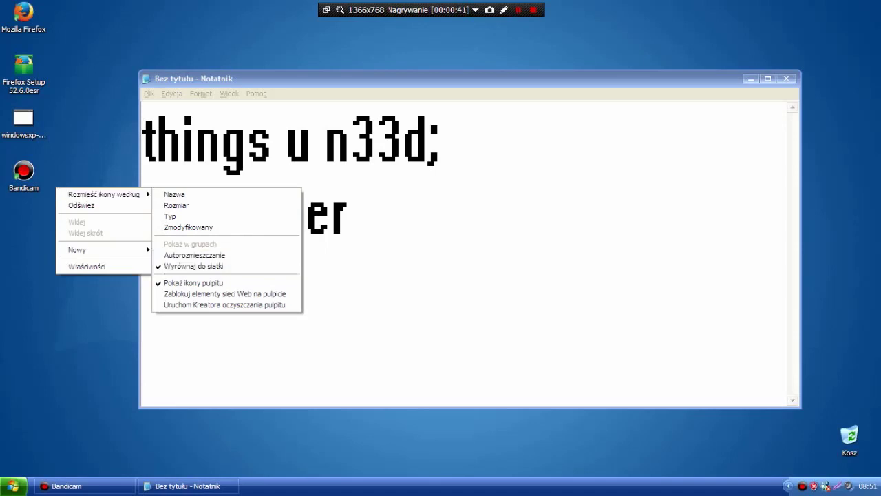
# Add the list item "-a game" on a new line below "-a reorder".
pyautogui.click(348, 214)
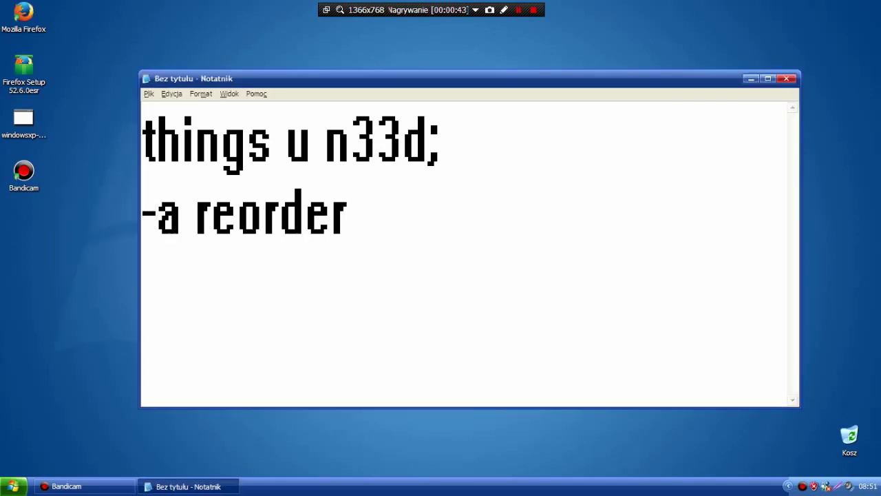
pyautogui.press('Return')
pyautogui.write('-a game')
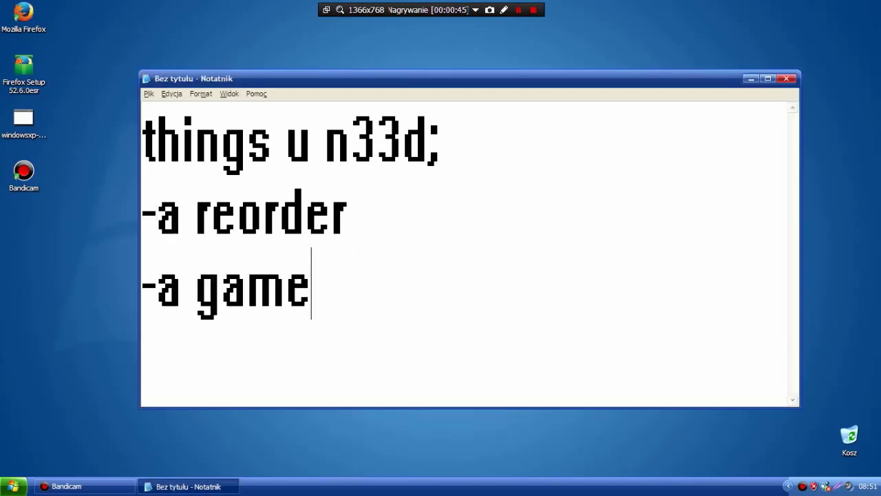
# Create a desktop shortcut for the game Saper from the Gry program group, then return to the note.
pyautogui.press('super')
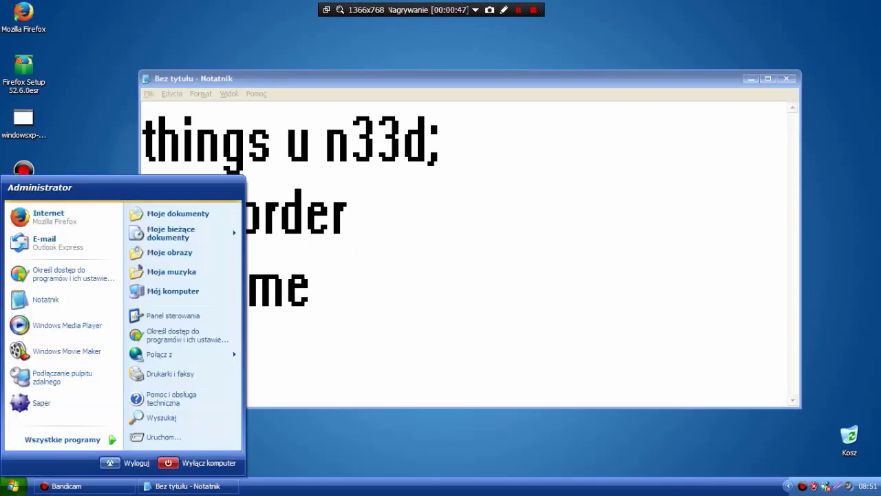
pyautogui.press('Up')
pyautogui.press('Right')
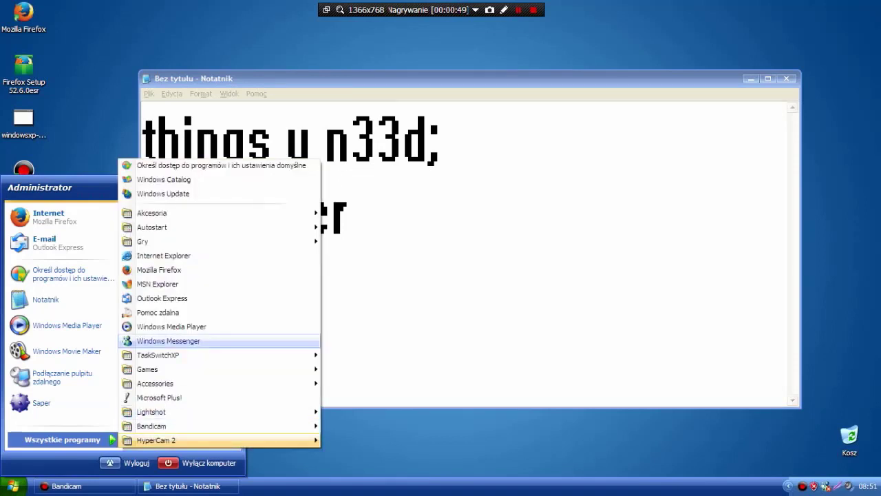
pyautogui.moveTo(220, 241)
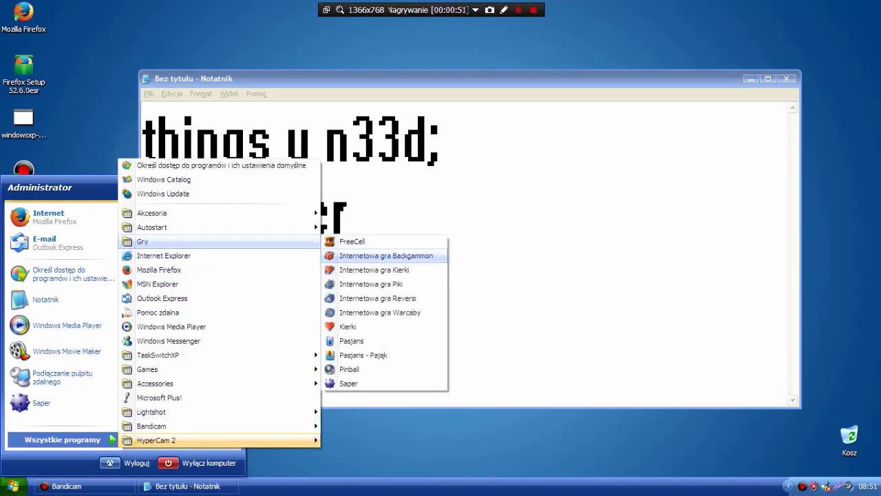
pyautogui.rightClick(381, 383)
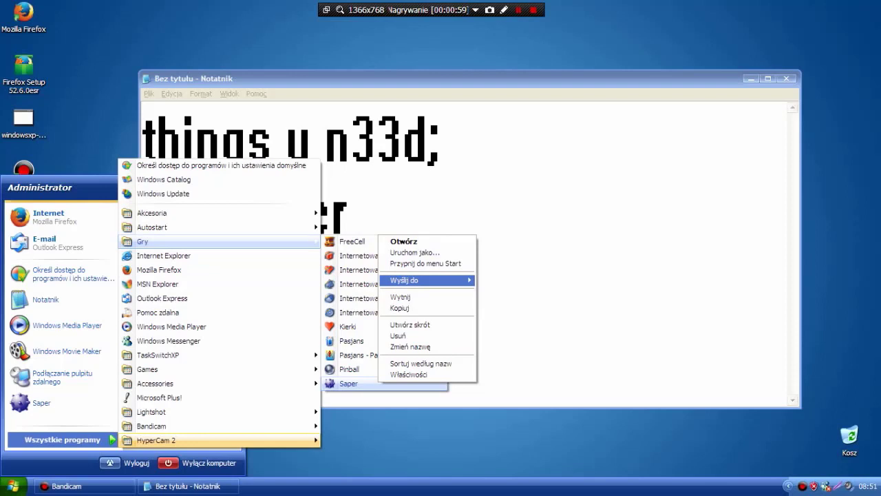
pyautogui.moveTo(427, 280)
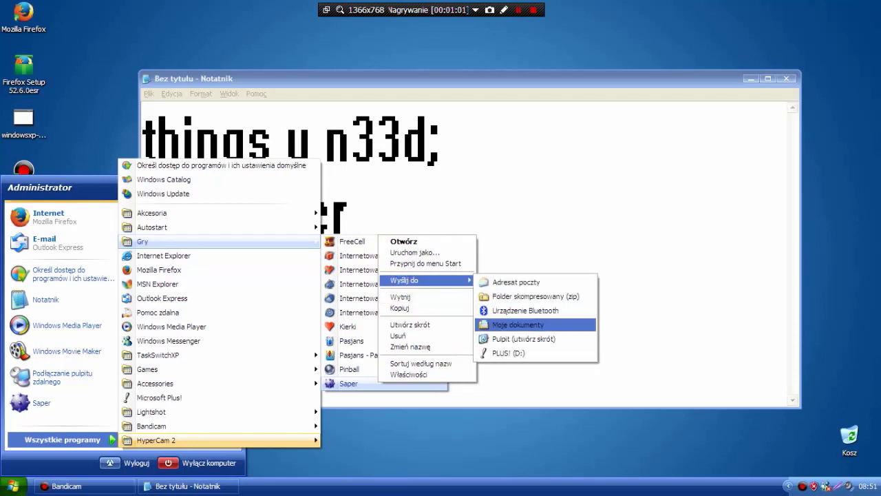
pyautogui.click(523, 338)
pyautogui.click(413, 293)
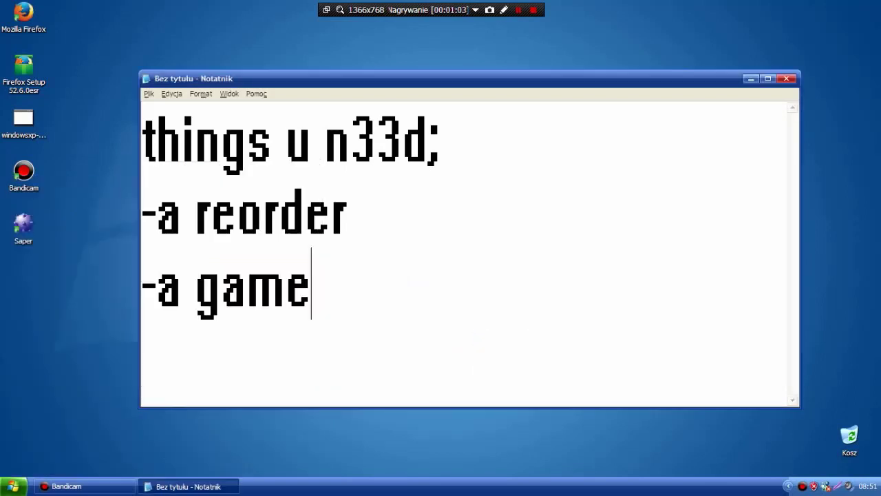
pyautogui.moveTo(344, 292); pyautogui.dragTo(143, 213)
pyautogui.click(13, 486)
# Add the list item "-a brain (i dont have one, optional)" on a new line below "-a game".
pyautogui.click(312, 289)
pyautogui.press('Return')
pyautogui.write('-a br')
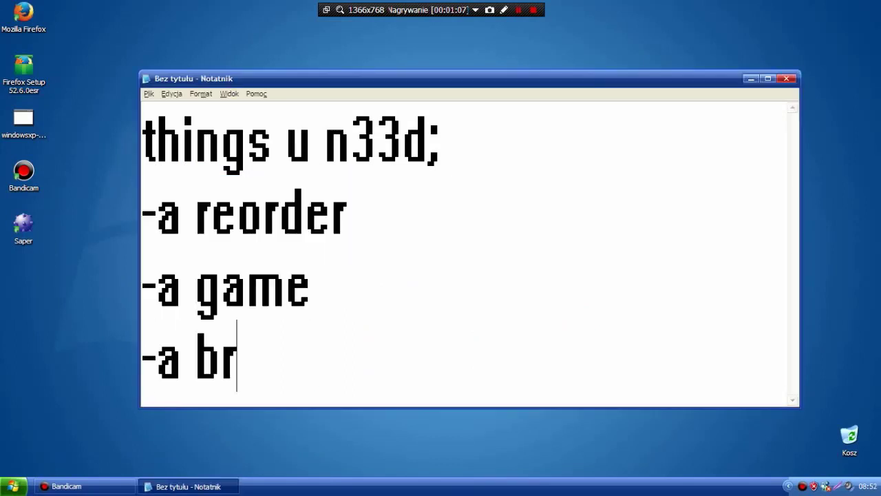
pyautogui.write('ain (i dont have one, ')
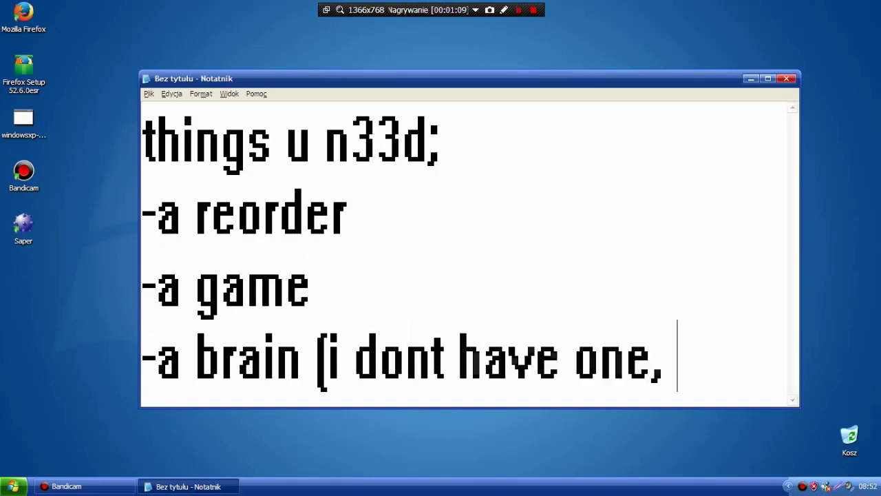
pyautogui.write('optional)')
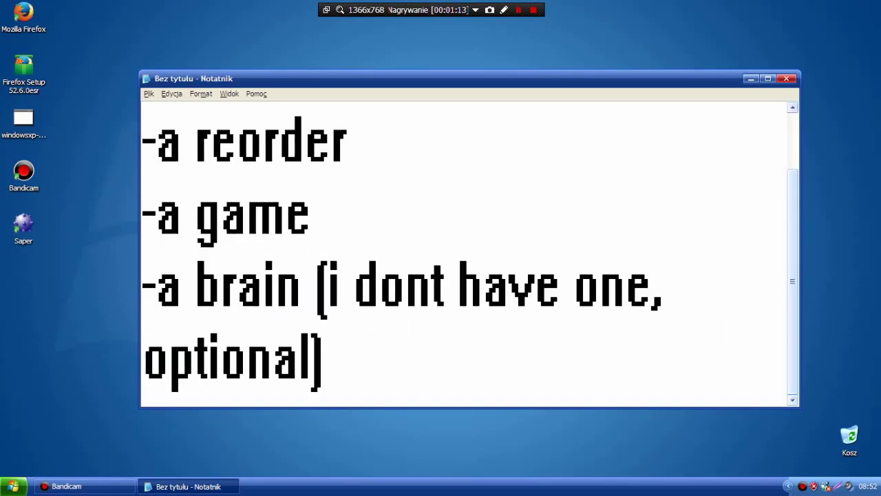
# Leave a blank line below the list and write "Ok lets get started".
pyautogui.press('Return')
pyautogui.press('Return')
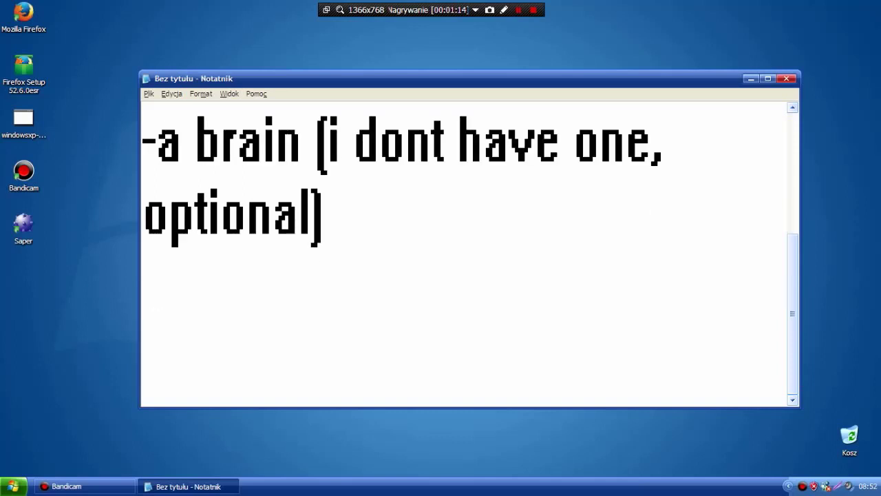
pyautogui.write('Ok lets get s')
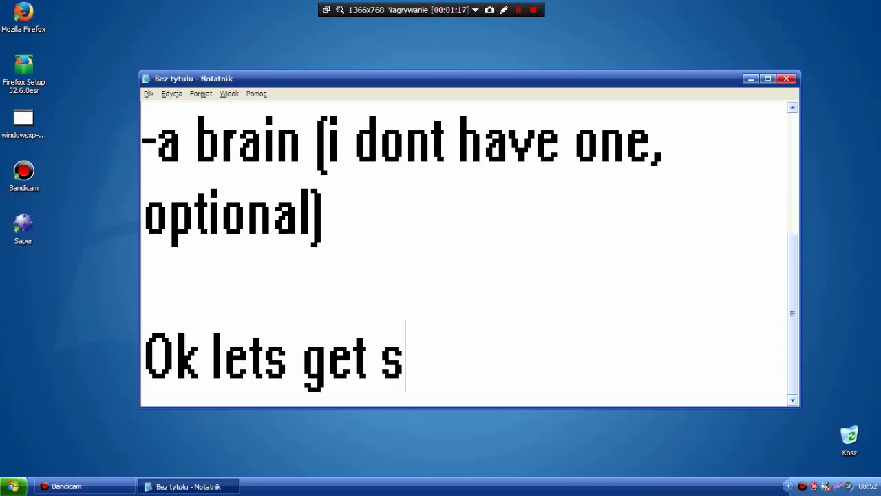
pyautogui.write('tarted')
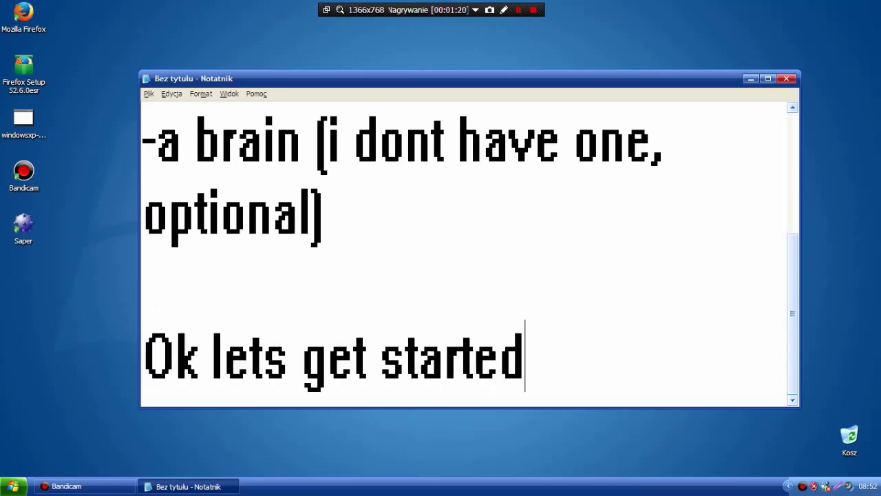
# Launch Saper from its desktop shortcut and reposition the game window.
pyautogui.doubleClick(24, 225)
pyautogui.click(24, 241)
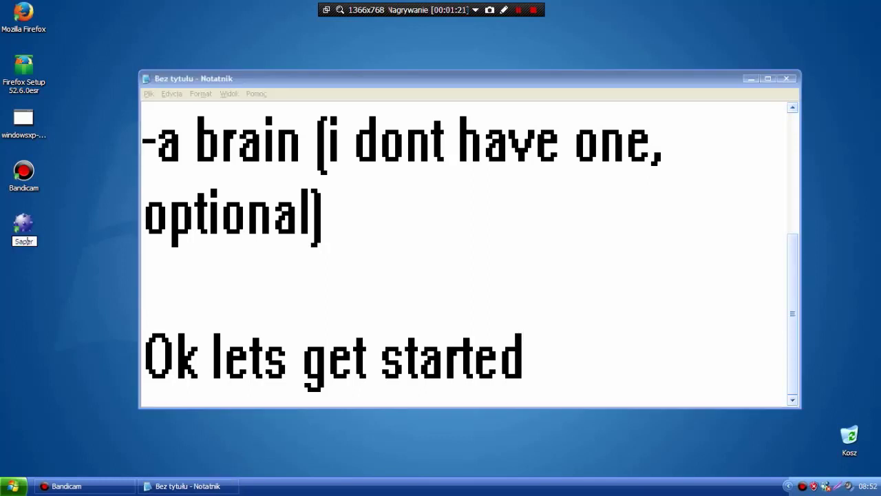
pyautogui.doubleClick(23, 223)
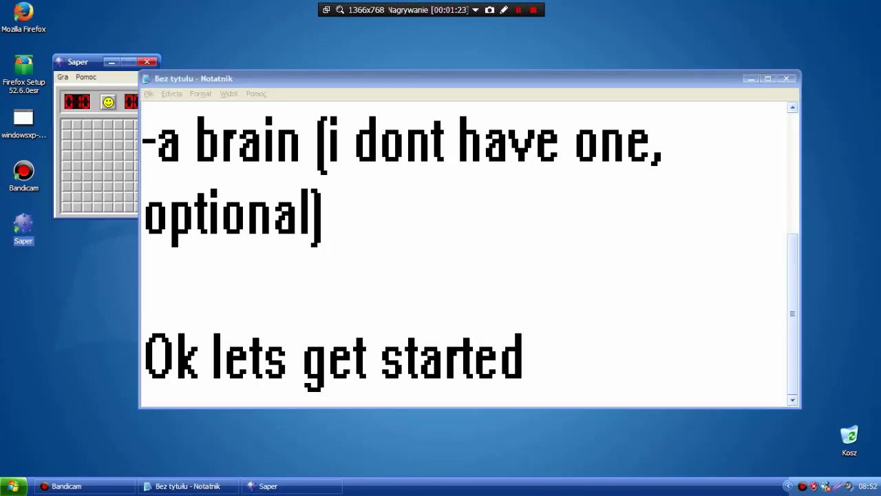
pyautogui.moveTo(90, 62); pyautogui.dragTo(247, 149)
# Return to the Notepad note and add a new line reading "Ok so all u have to do is to record the footage".
pyautogui.click(526, 356)
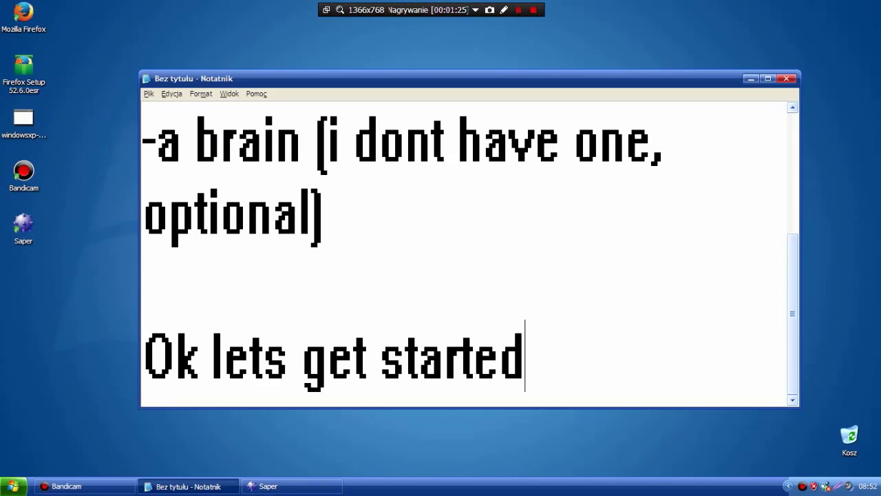
pyautogui.press('Return')
pyautogui.write('Ok so all u have')
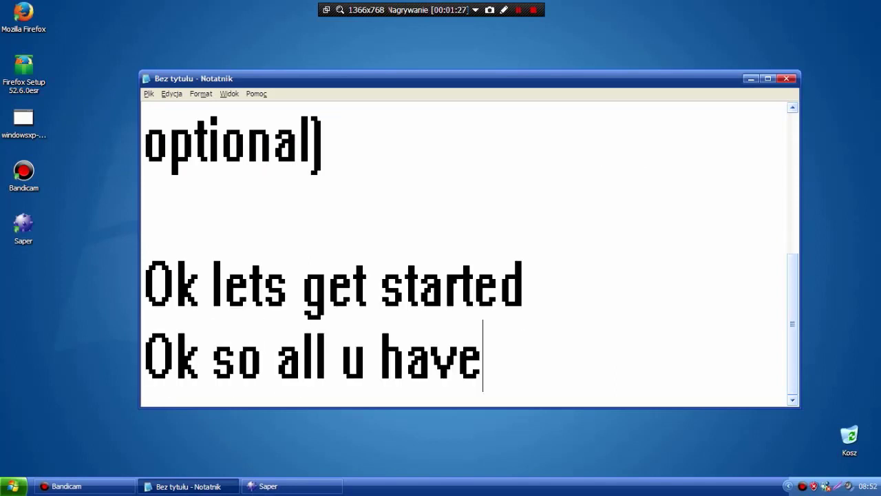
pyautogui.write(' to do is to')
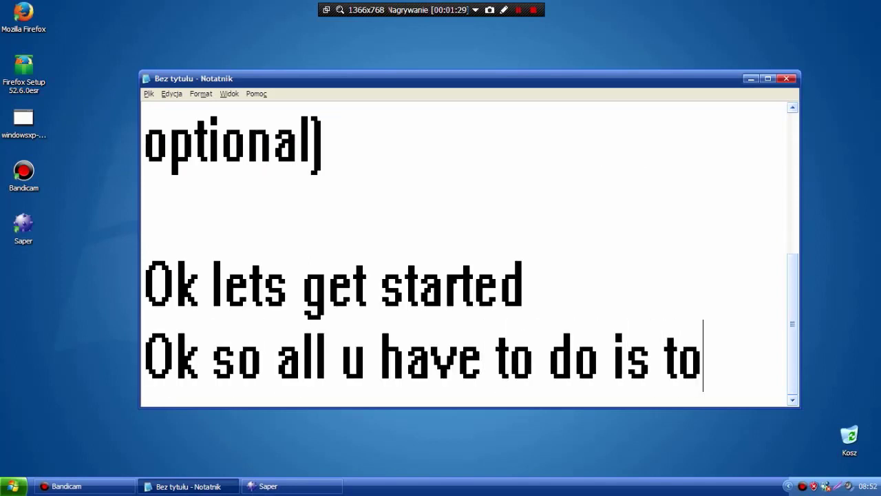
pyautogui.write(' record the footage')
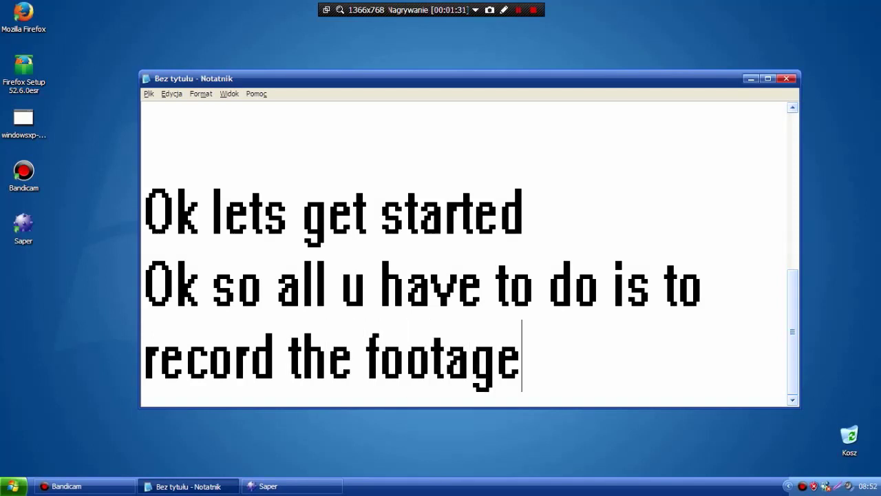
# Move the Notepad window aside so Saper is uncovered, and add "whatrt" after "record the footage".
pyautogui.press('alt')
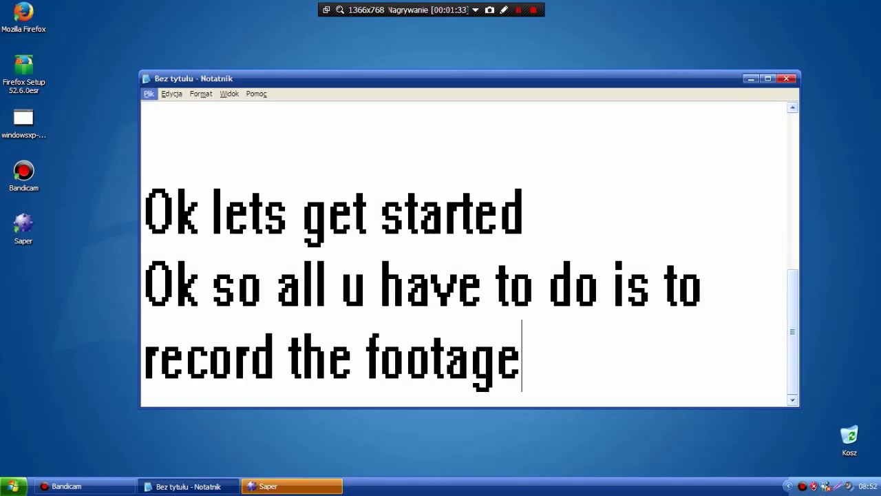
pyautogui.moveTo(358, 79); pyautogui.dragTo(521, 111)
pyautogui.click(219, 149)
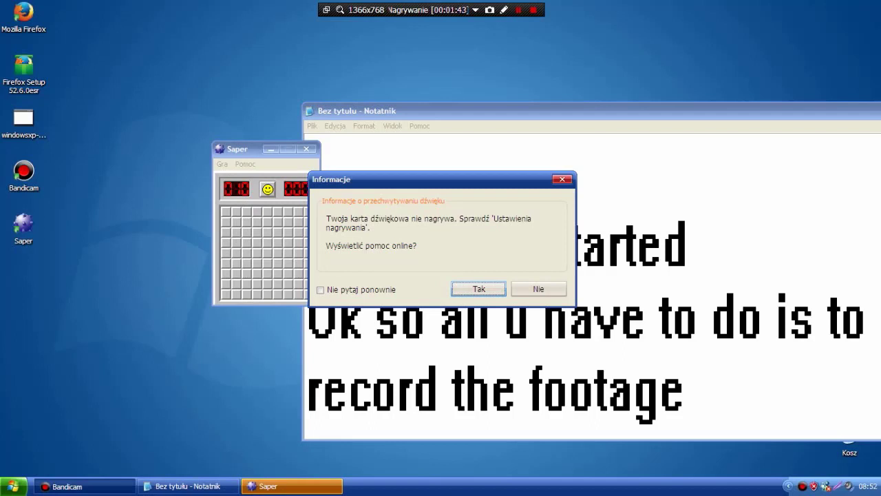
pyautogui.click(685, 388)
pyautogui.write('whatrt')
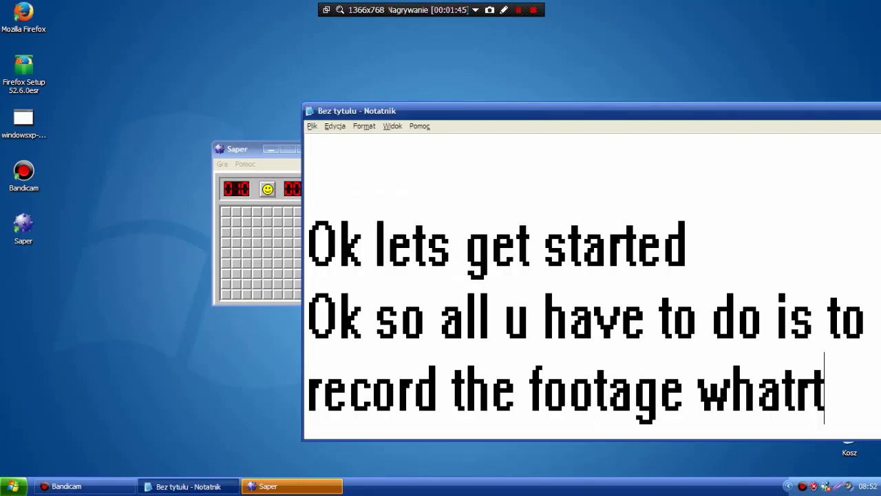
# Decline the online help offered in the sound capture message and bring Saper to the front.
pyautogui.hotkey('alt', 'Tab')
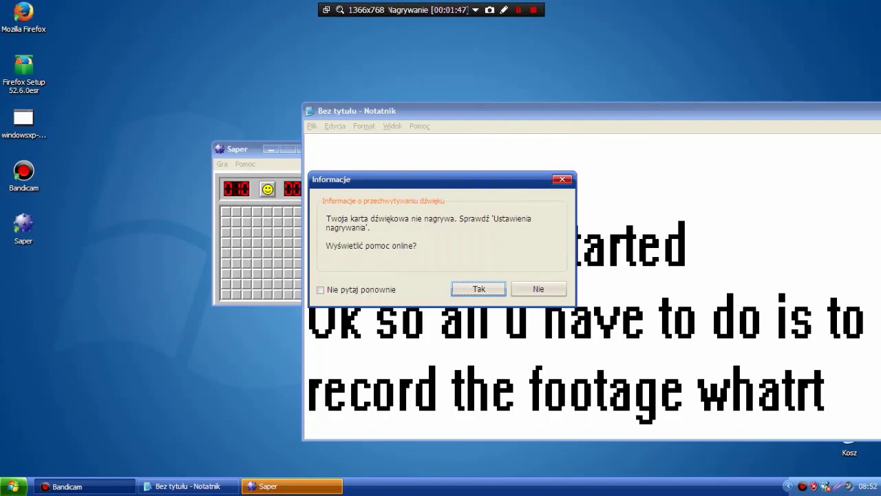
pyautogui.click(538, 290)
pyautogui.click(291, 486)
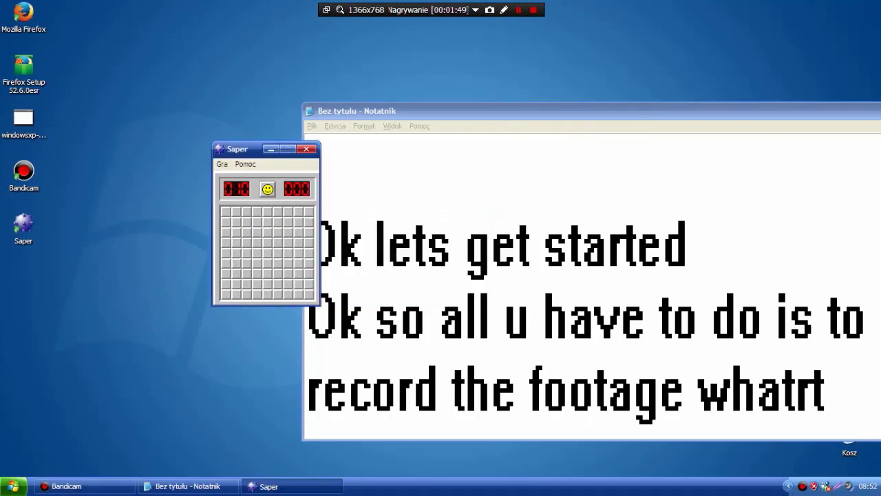
# Bring up the Bandicam window briefly, minimize it and return to the Notepad note.
pyautogui.click(189, 486)
pyautogui.click(85, 486)
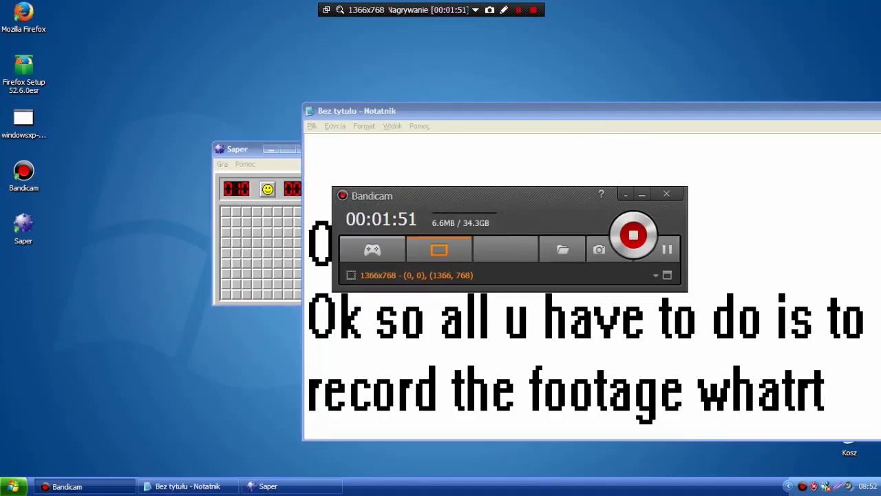
pyautogui.click(67, 486)
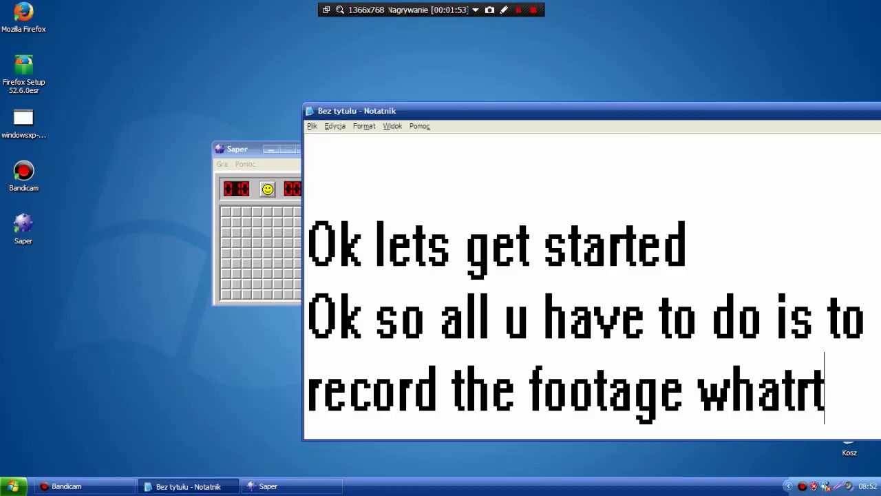
# Add the line "well lets get to recording" to the note and stop the current screen recording.
pyautogui.press('Return')
pyautogui.write('well lets get ')
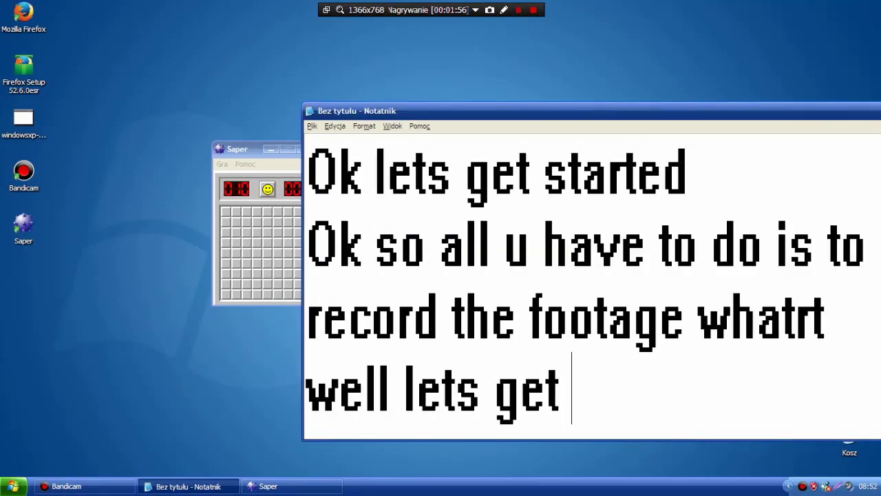
pyautogui.write('to recording')
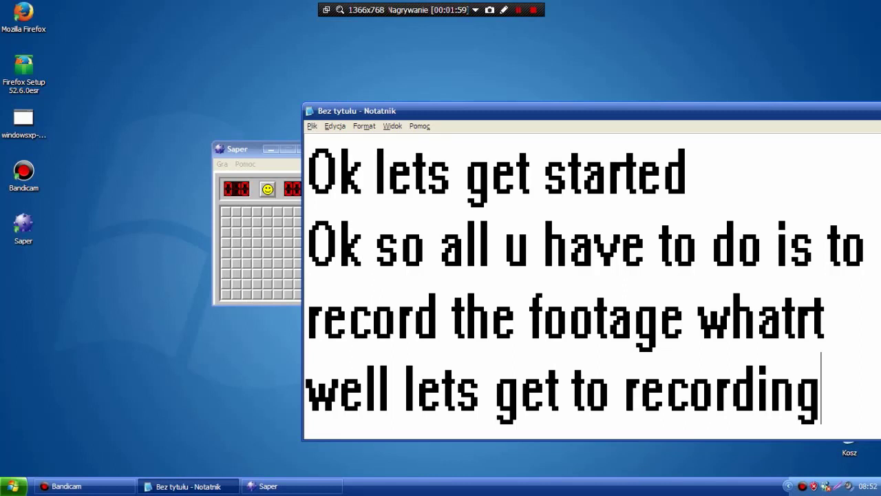
pyautogui.press('F12')
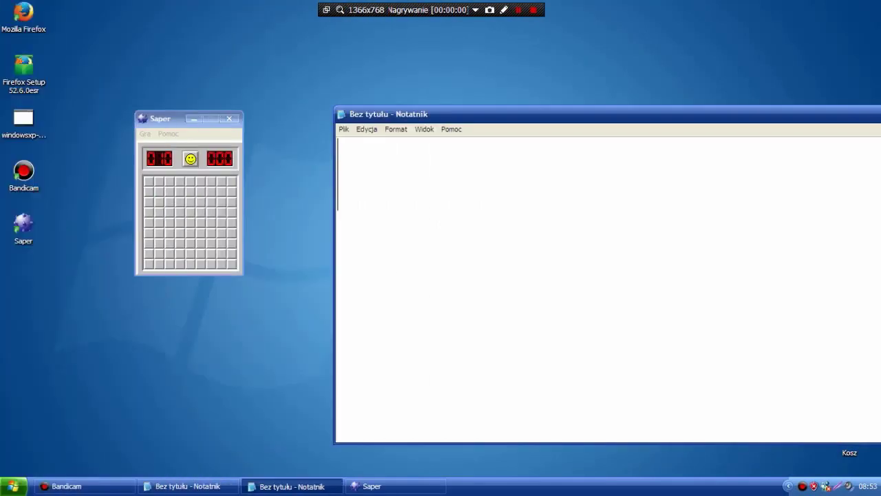
# Begin the second Notepad note with the text "hello guys in todays video we are".
pyautogui.write('hel')
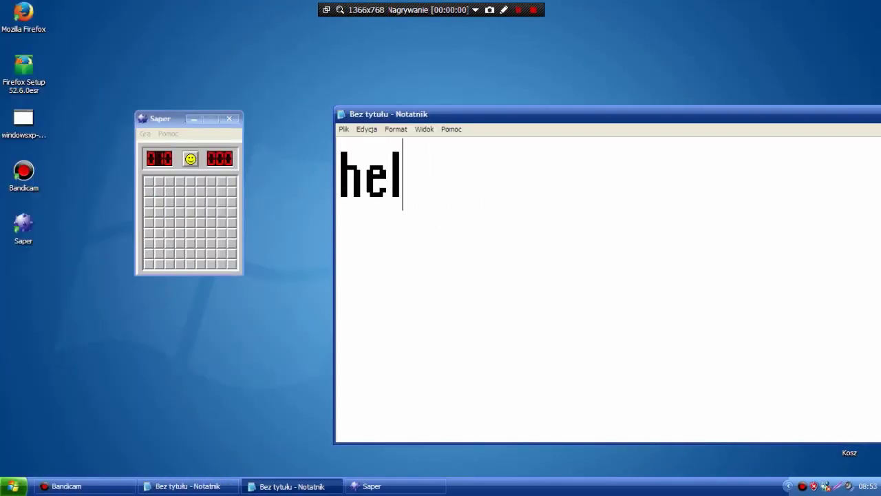
pyautogui.write('lo guys in toda')
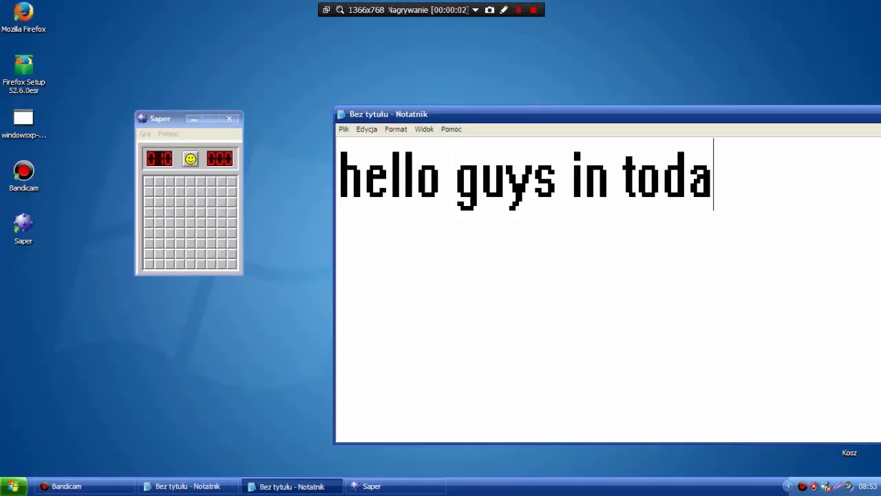
pyautogui.write('ys video')
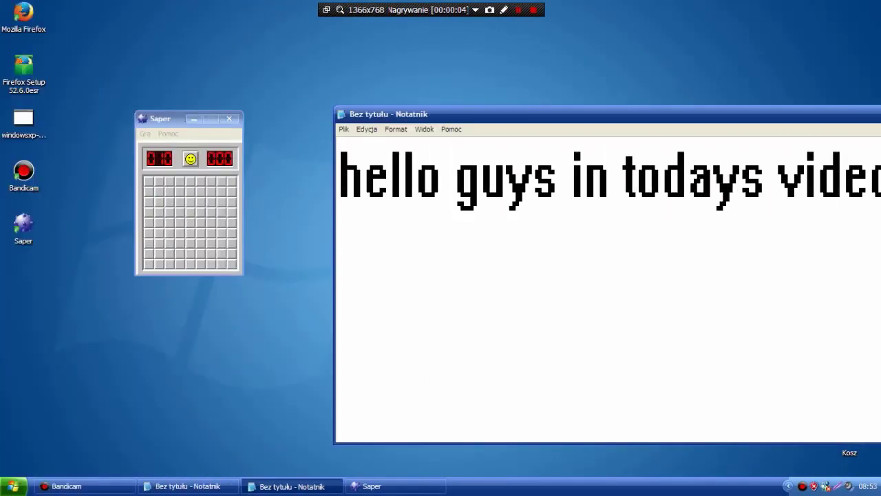
pyautogui.press('Return')
pyautogui.write('are')
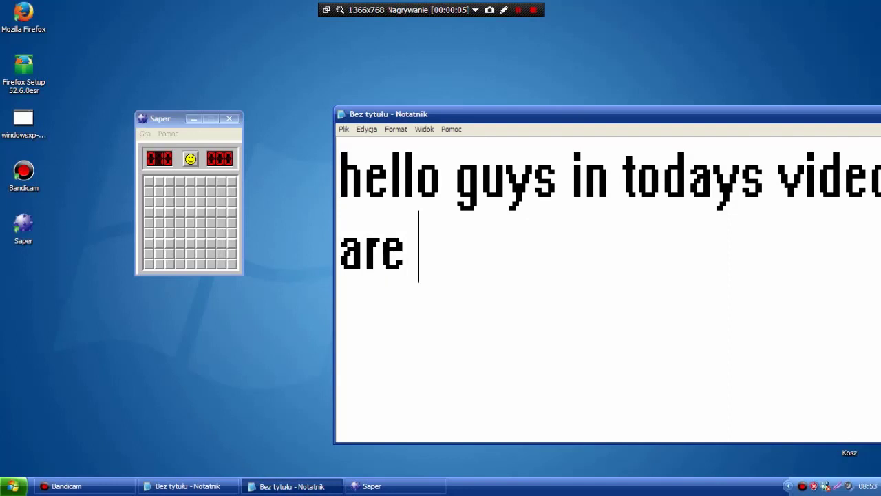
# Reposition the note window to show the full line and continue the text with "playing minesweeper ok lets go".
pyautogui.moveTo(585, 115); pyautogui.dragTo(499, 113)
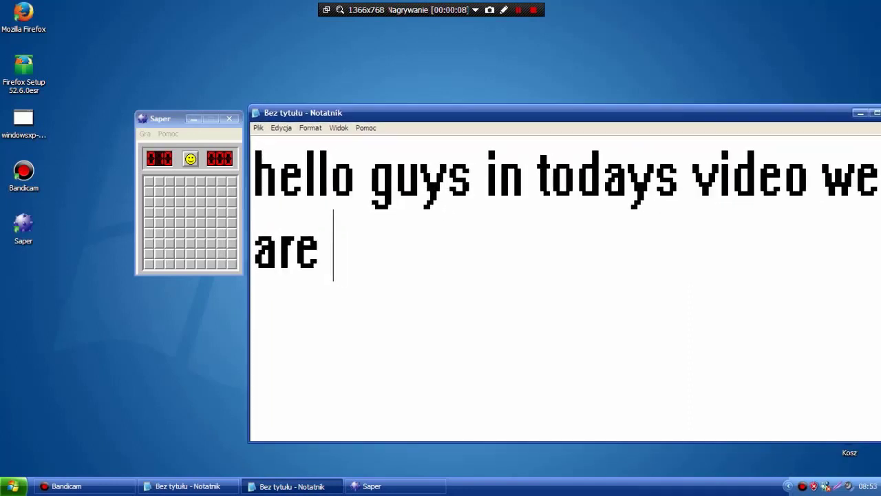
pyautogui.moveTo(396, 112); pyautogui.dragTo(387, 110)
pyautogui.write('playing ')
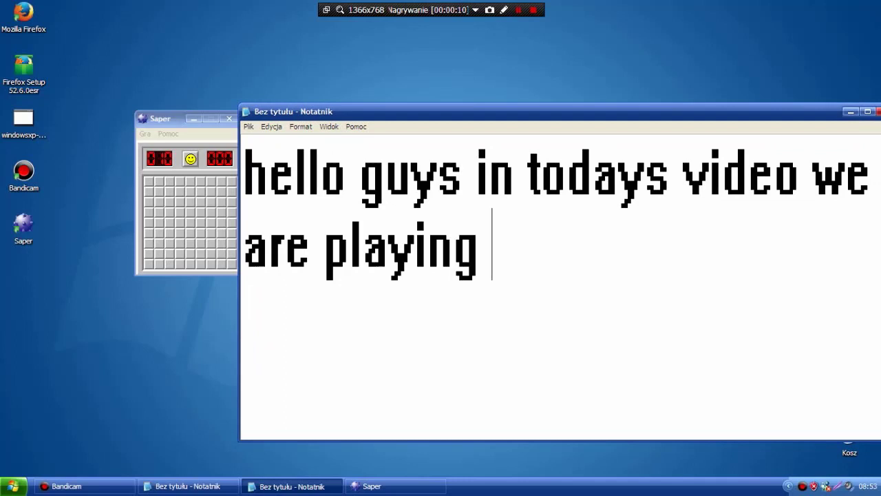
pyautogui.write('minesweeper ok ')
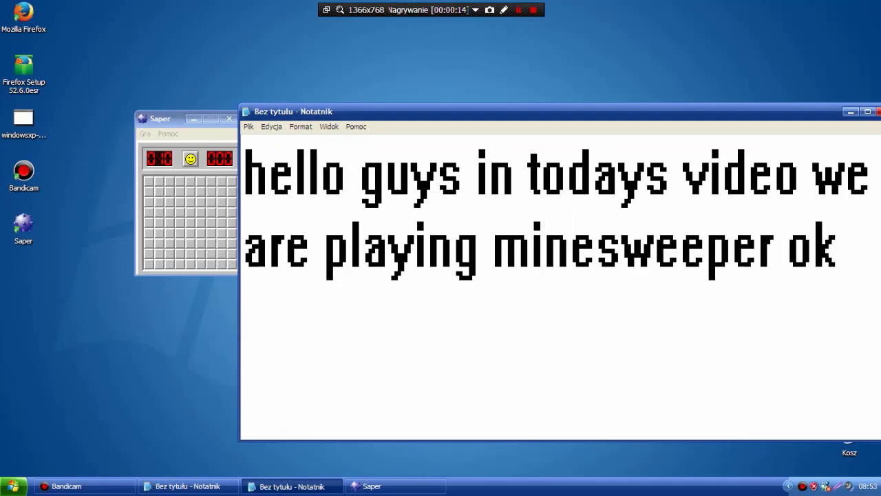
pyautogui.write('lets go')
pyautogui.press('Return')
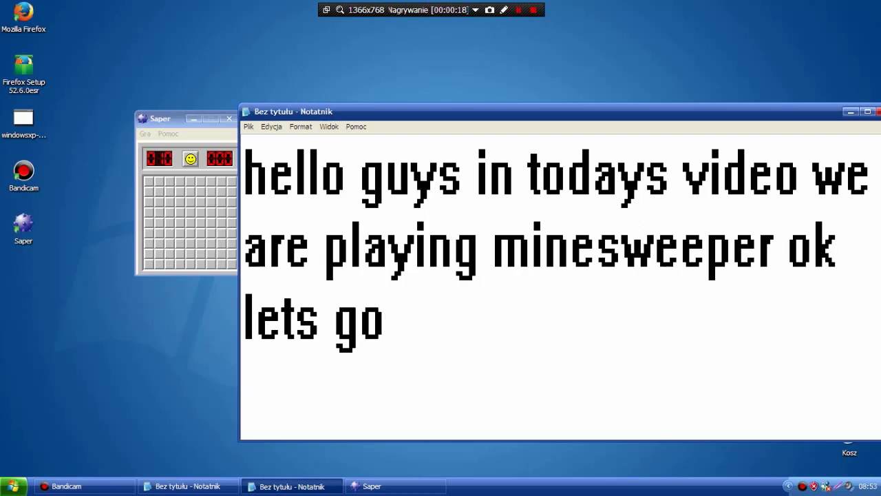
# Place the Saper and Notepad windows side by side and open a first cell near the board's middle.
pyautogui.moveTo(372, 111); pyautogui.dragTo(536, 125)
pyautogui.moveTo(162, 119); pyautogui.dragTo(291, 147)
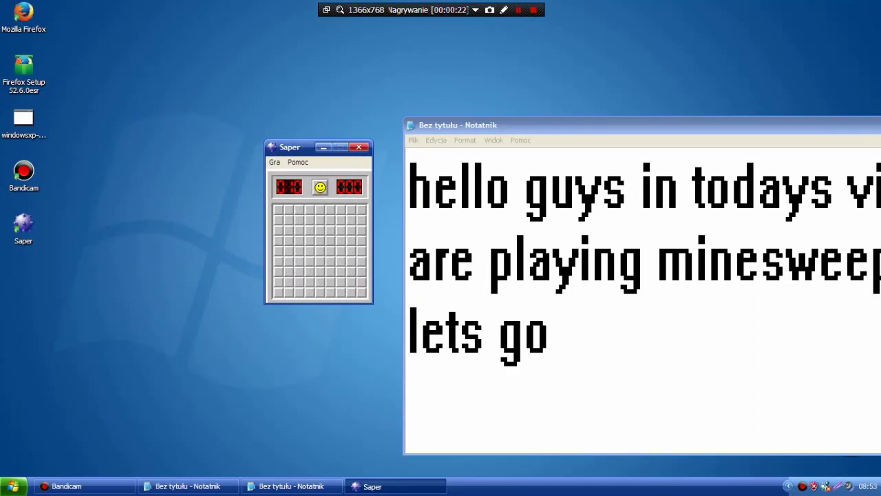
pyautogui.click(310, 230)
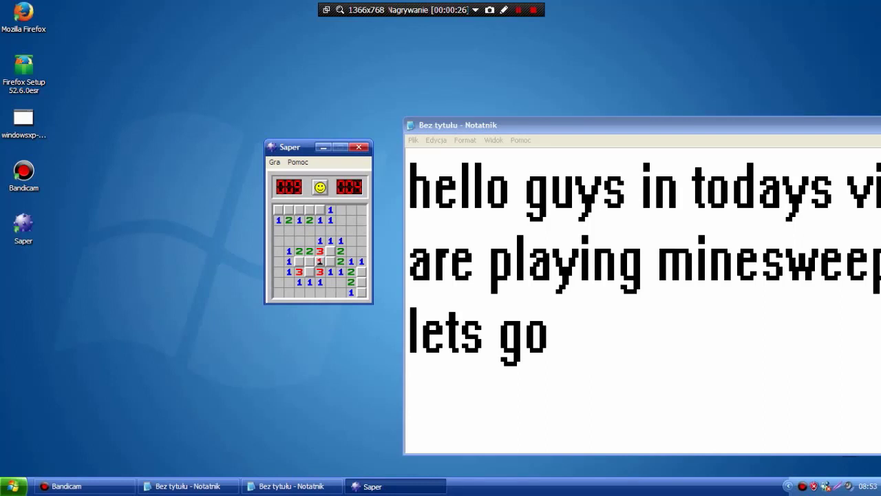
# Play the first round by flagging suspected mines, opening cells in the top row, and unflagging and opening a middle cell in the sixth row.
pyautogui.rightClick(310, 262)
pyautogui.rightClick(309, 272)
pyautogui.rightClick(361, 271)
pyautogui.rightClick(361, 281)
pyautogui.click(309, 209)
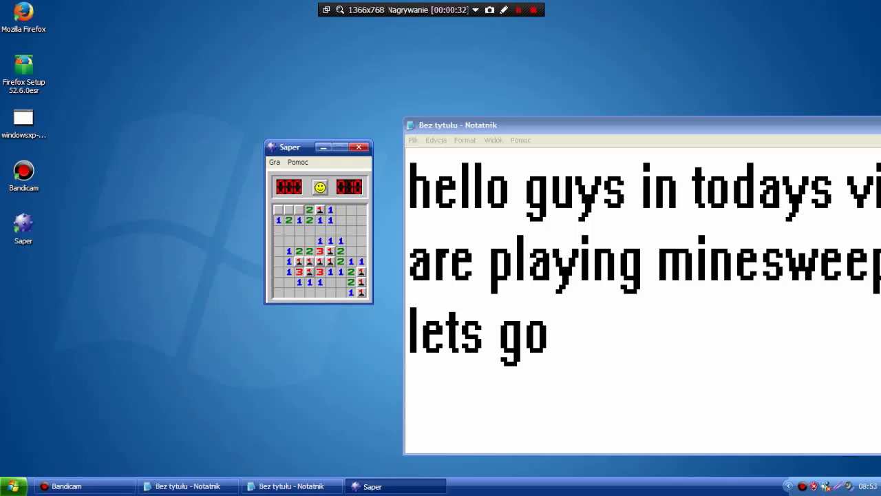
pyautogui.rightClick(298, 209)
pyautogui.click(288, 209)
pyautogui.rightClick(309, 262)
pyautogui.click(309, 261)
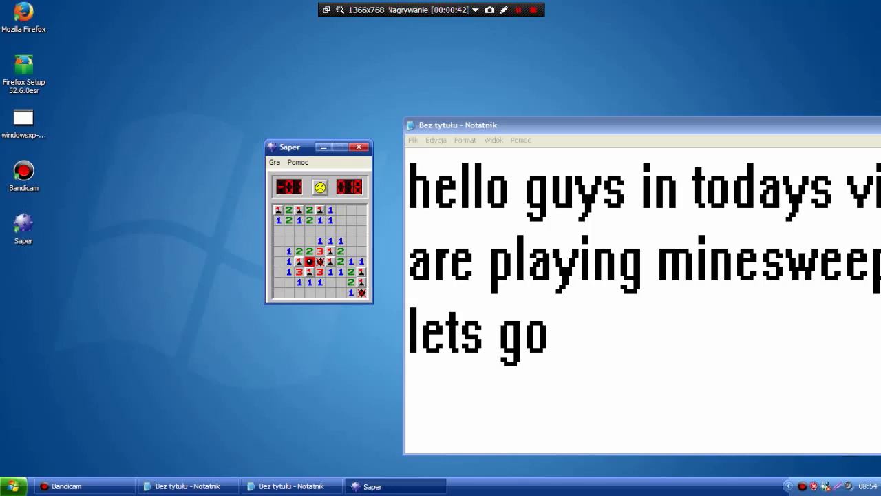
# Return to the second note and add the lines "oh no" and "round 2".
pyautogui.hotkey('alt', 'Tab')
pyautogui.press('Return')
pyautogui.write('oh no')
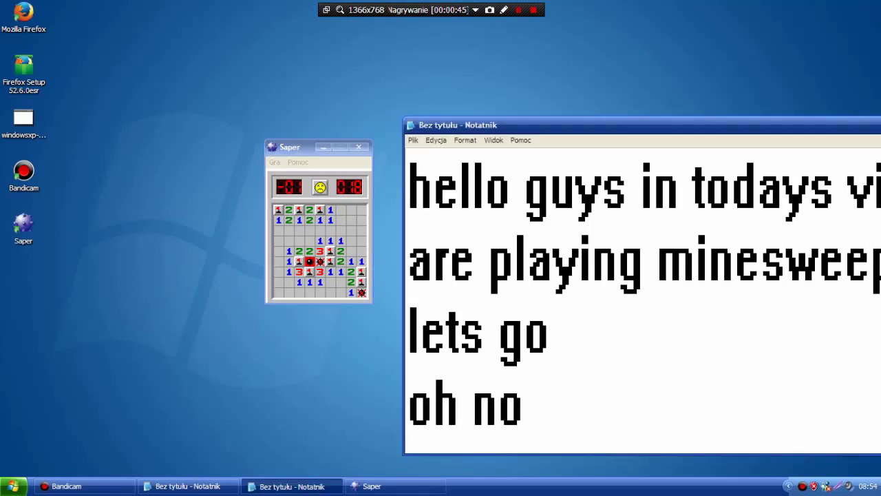
pyautogui.press('Return')
pyautogui.write('round 2')
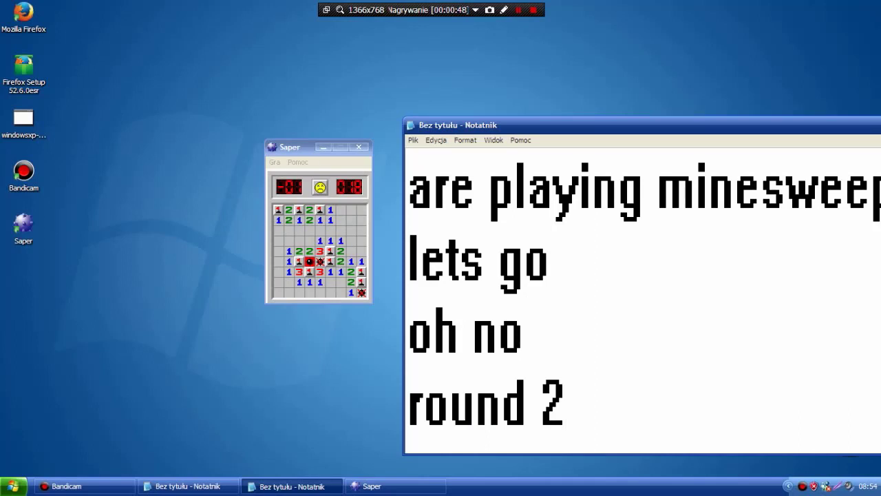
# Start a new Saper game and open several cells spread across the board.
pyautogui.hotkey('alt', 'Tab')
pyautogui.press('F2')
pyautogui.click(299, 230)
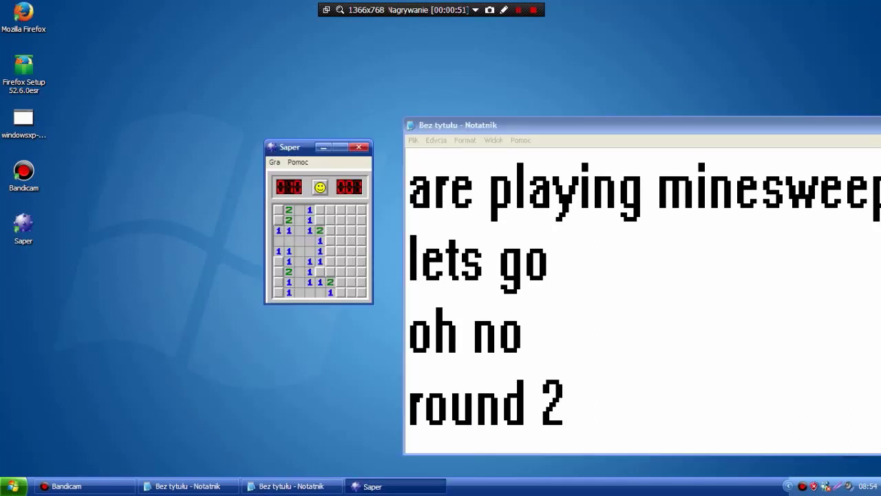
pyautogui.click(351, 251)
pyautogui.click(331, 210)
pyautogui.click(361, 272)
pyautogui.click(279, 272)
# Put a question mark on the first column's lowest cell, flag the cell above it, and open the column's topmost cell.
pyautogui.rightClick(278, 292)
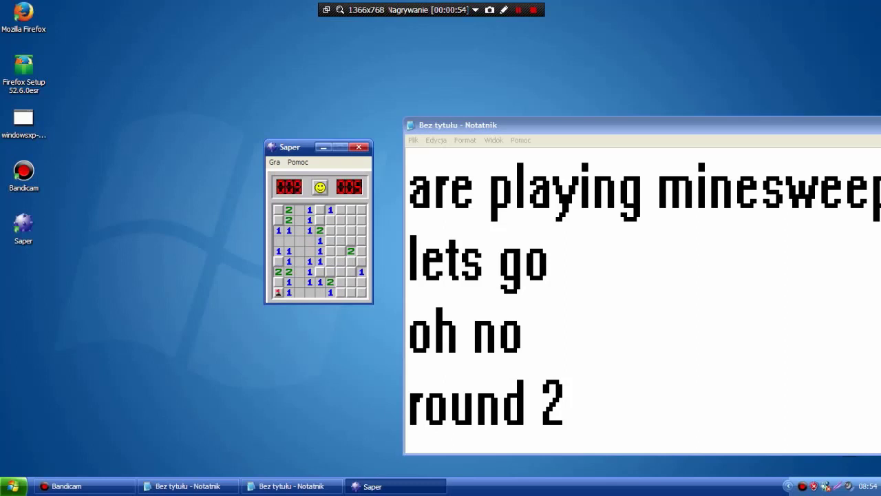
pyautogui.rightClick(278, 291)
pyautogui.rightClick(278, 281)
pyautogui.click(278, 210)
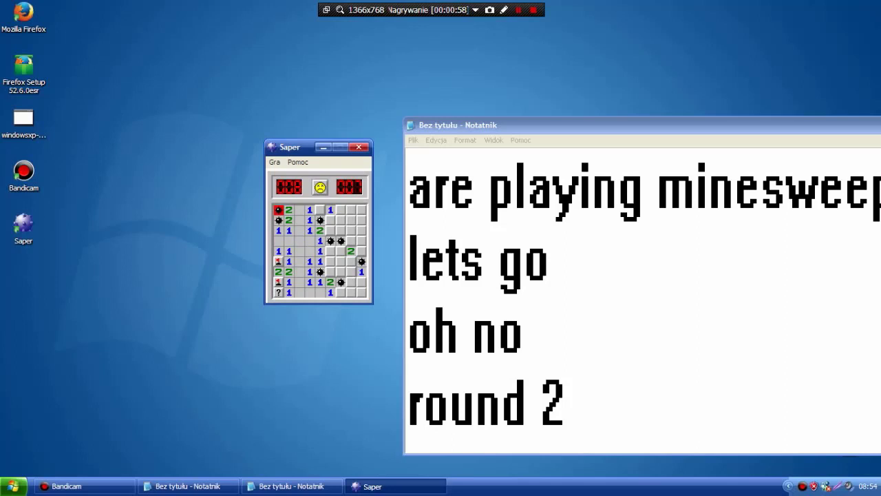
# Change the last line of the note to "round 3" and start a new Saper game.
pyautogui.hotkey('alt', 'Tab')
pyautogui.press('BackSpace')
pyautogui.write('3')
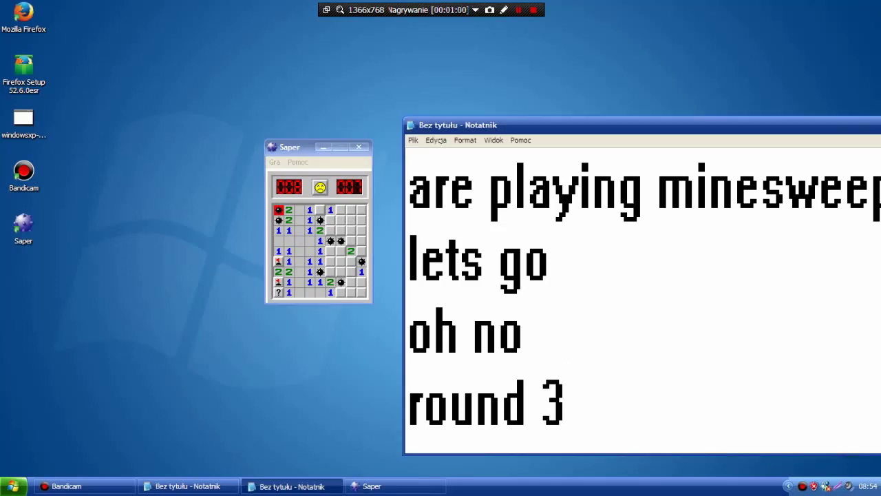
pyautogui.hotkey('alt', 'Tab')
pyautogui.press('F2')
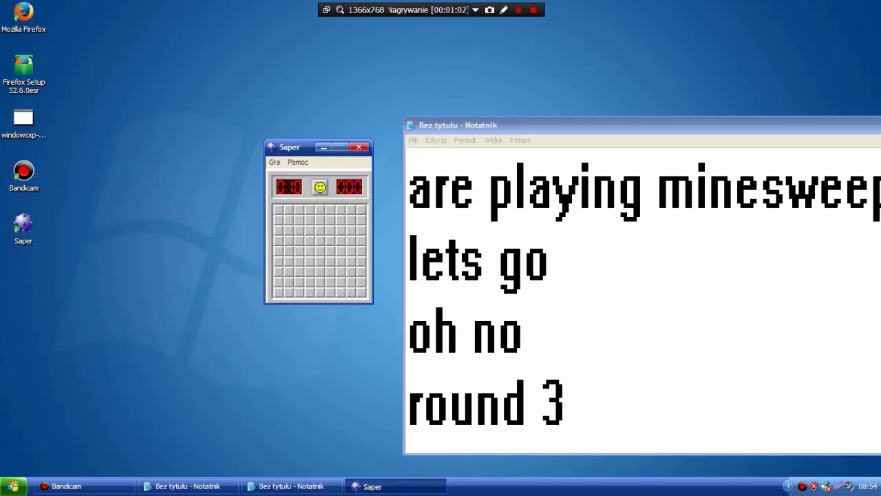
# Replace the last line of the note with "fiunal round".
pyautogui.hotkey('alt', 'Tab')
pyautogui.press('BackSpace')
pyautogui.press('BackSpace')
pyautogui.press('BackSpace')
pyautogui.press('BackSpace')
pyautogui.press('BackSpace')
pyautogui.press('BackSpace')
pyautogui.press('BackSpace')
pyautogui.write('fiunal round')
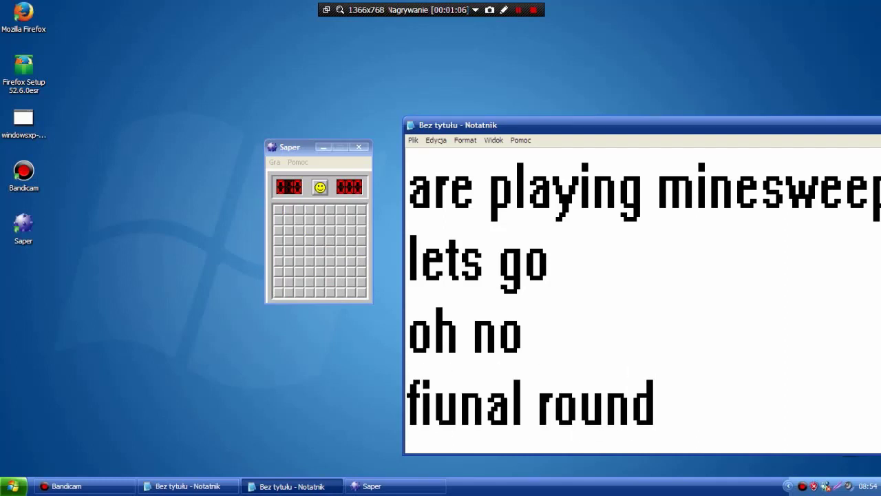
# Play the final Saper round by opening a central cell and several cells along the first and last columns.
pyautogui.click(321, 251)
pyautogui.click(321, 251)
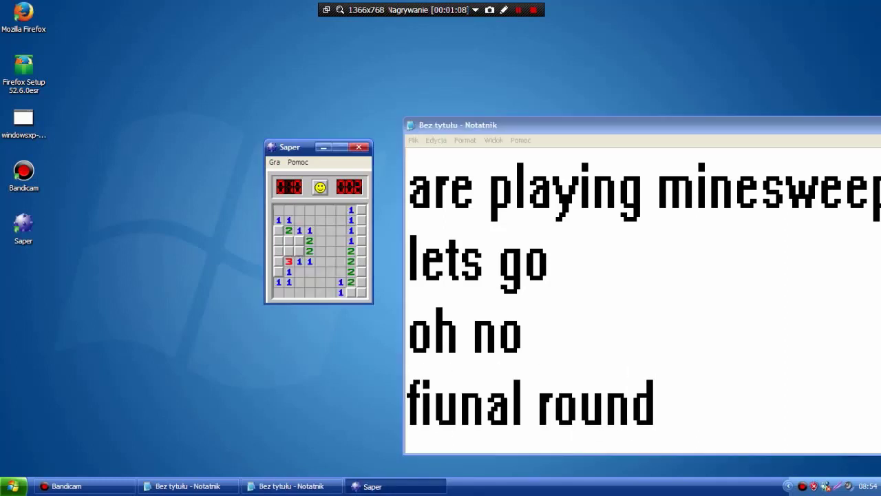
pyautogui.click(278, 241)
pyautogui.click(361, 293)
pyautogui.click(362, 230)
pyautogui.click(362, 260)
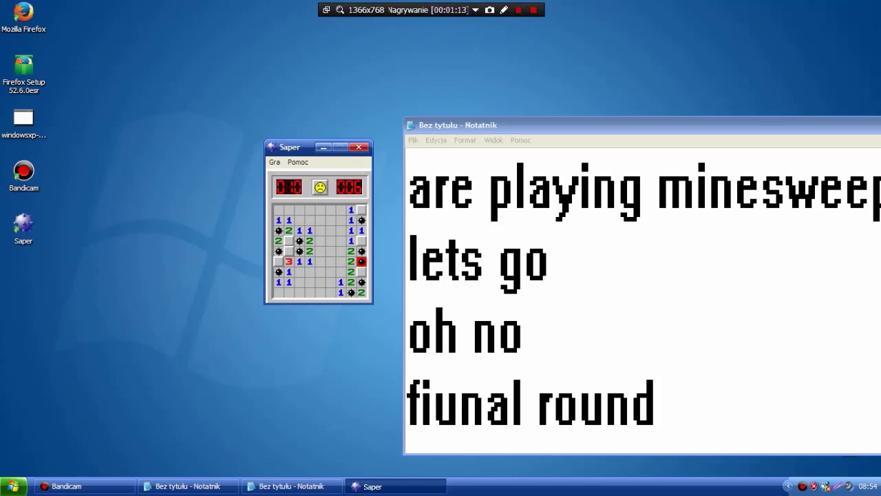
# Close the Saper game and clear all the text from the commentary note.
pyautogui.click(359, 147)
pyautogui.click(656, 406)
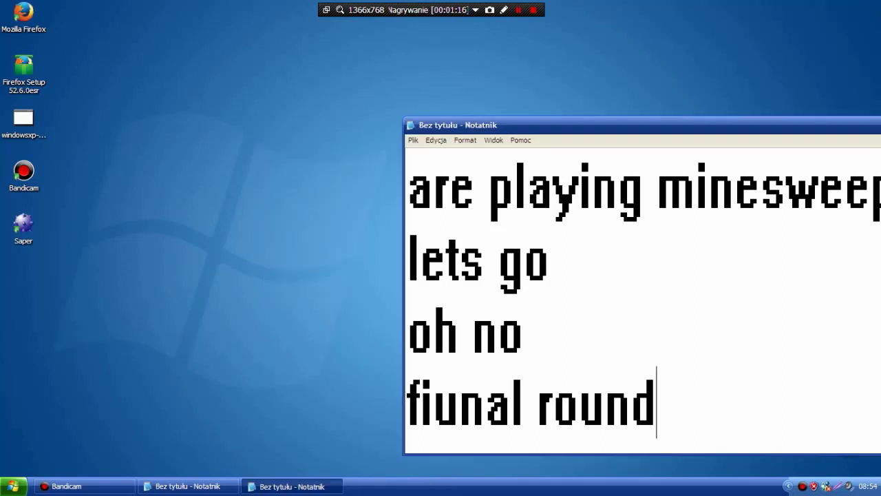
pyautogui.press('Return')
pyautogui.hotkey('ctrl', 'a')
pyautogui.write('no')
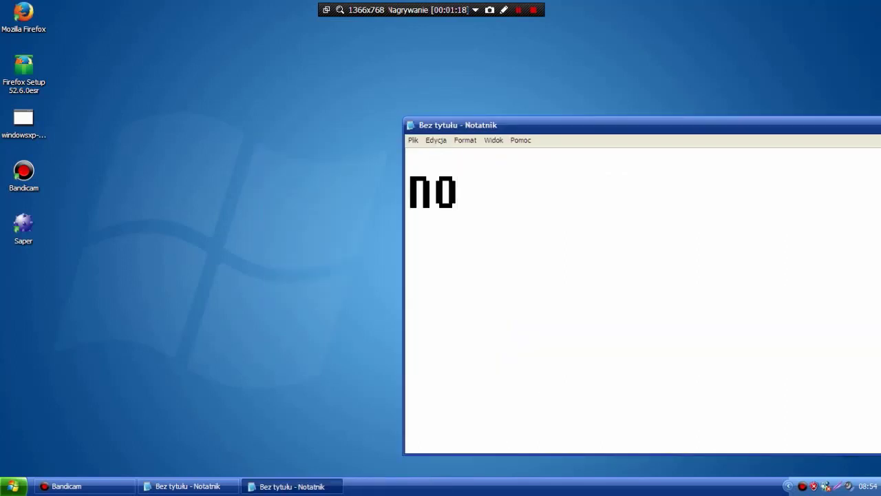
pyautogui.press('BackSpace')
pyautogui.press('BackSpace')
# Write "i won! yay thx guys for watching me thx" in the note, with "see u lat3r plz sub" on a new line.
pyautogui.write('i won! y')
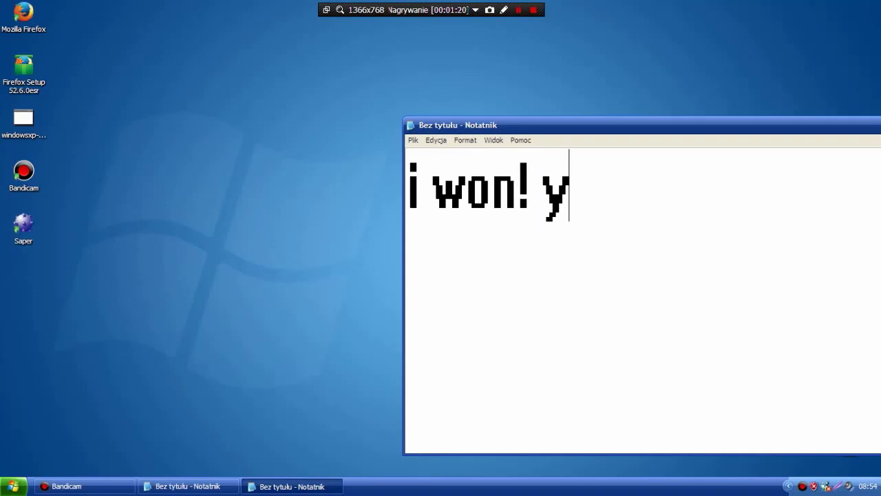
pyautogui.write('ay t')
pyautogui.write('hx')
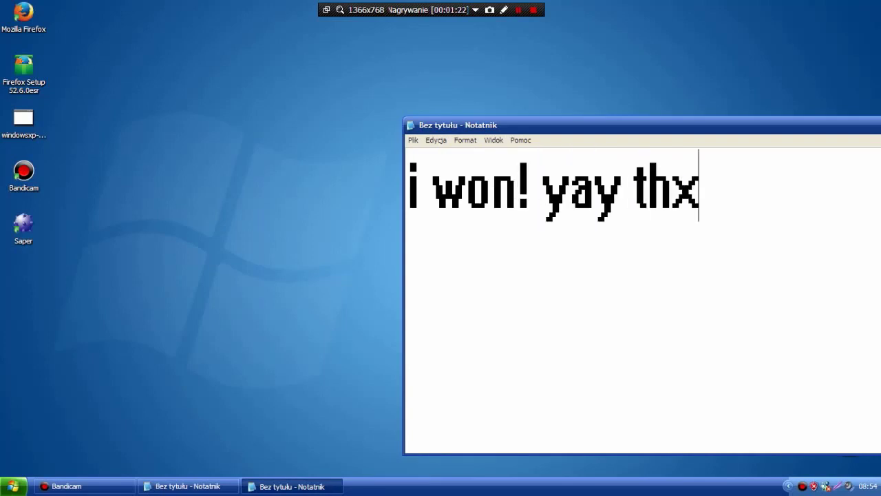
pyautogui.write(' guys for watching me thx see')
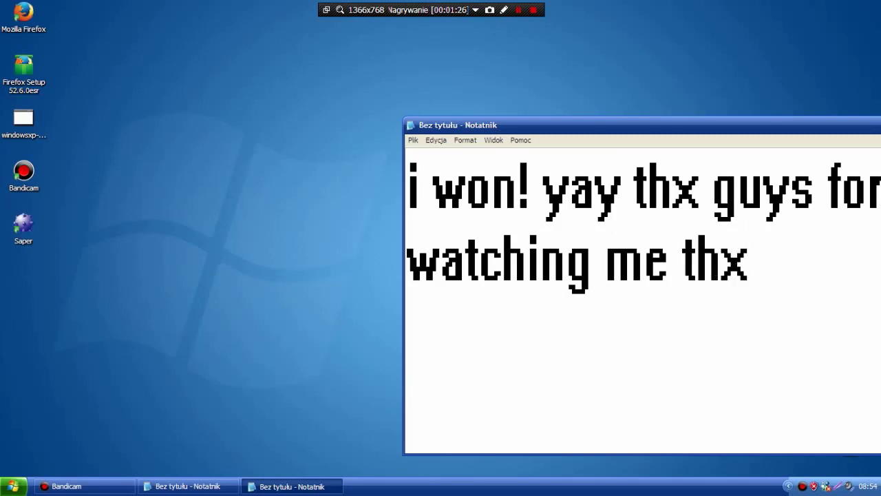
pyautogui.press('Return')
pyautogui.write('see u lat3r plz sub')
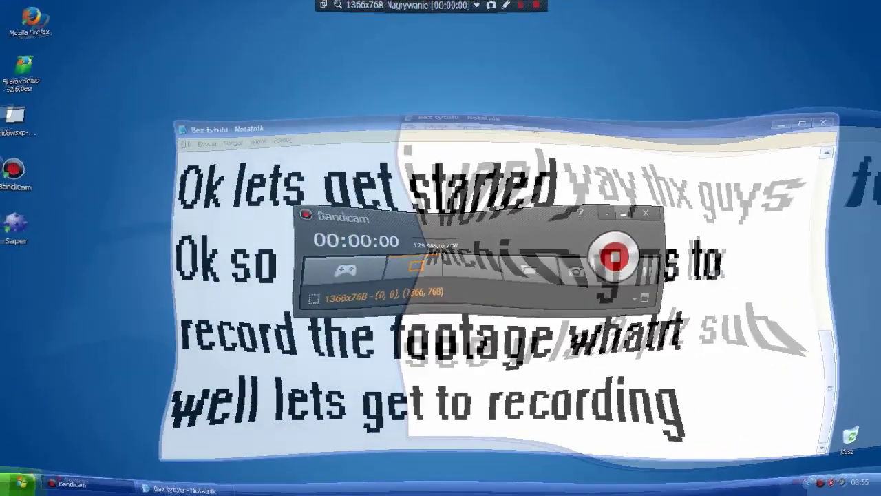
# Replace the whole tutorial note with "ok so after u got the footage lets get into editing".
pyautogui.hotkey('ctrl', 'a')
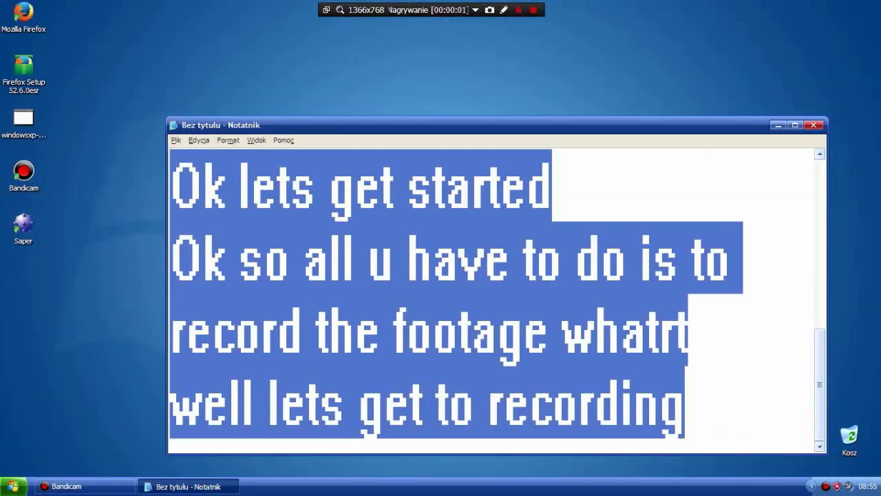
pyautogui.write('ok so after u go')
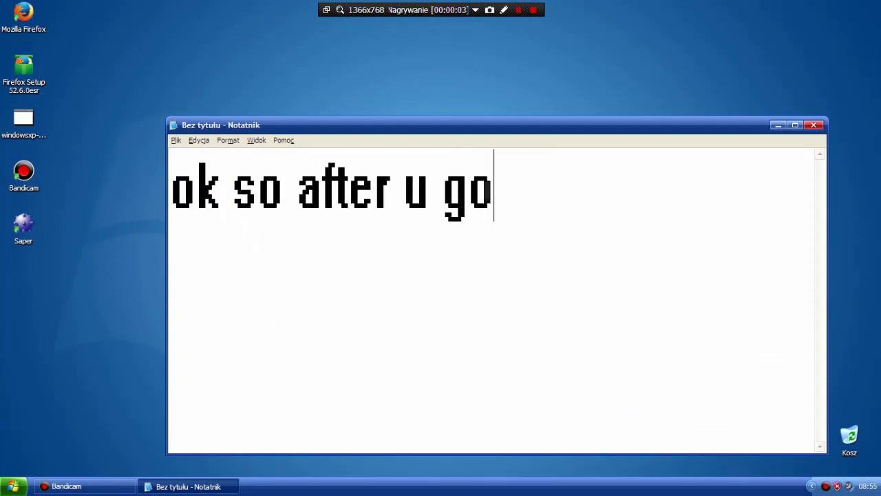
pyautogui.write('t the footage lets get')
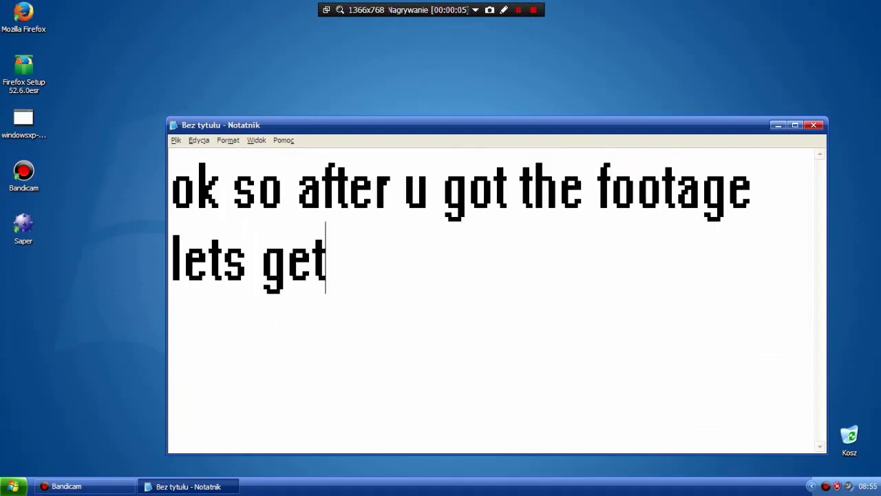
pyautogui.write(' into editing')
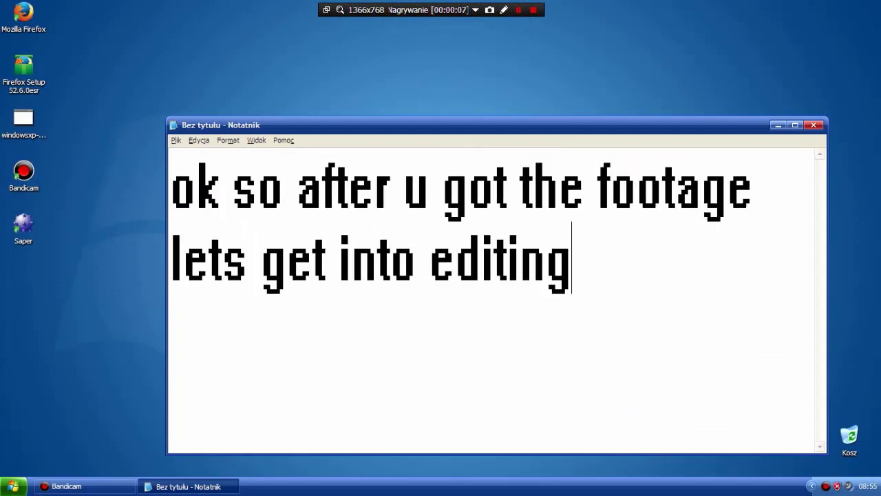
# Add the lines "u ned", "-a video editing softwar" and "(windown medi" below the editing sentence.
pyautogui.press('Return')
pyautogui.write('u ned')
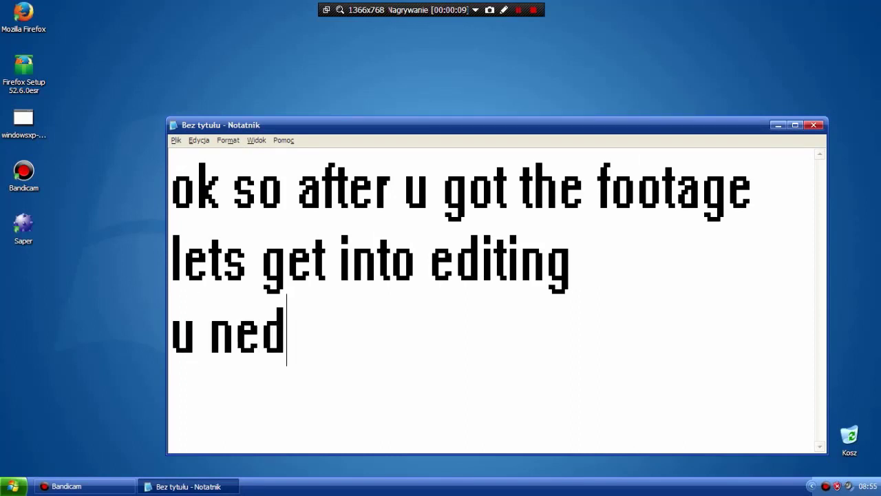
pyautogui.press('Return')
pyautogui.write('-a video editing sof')
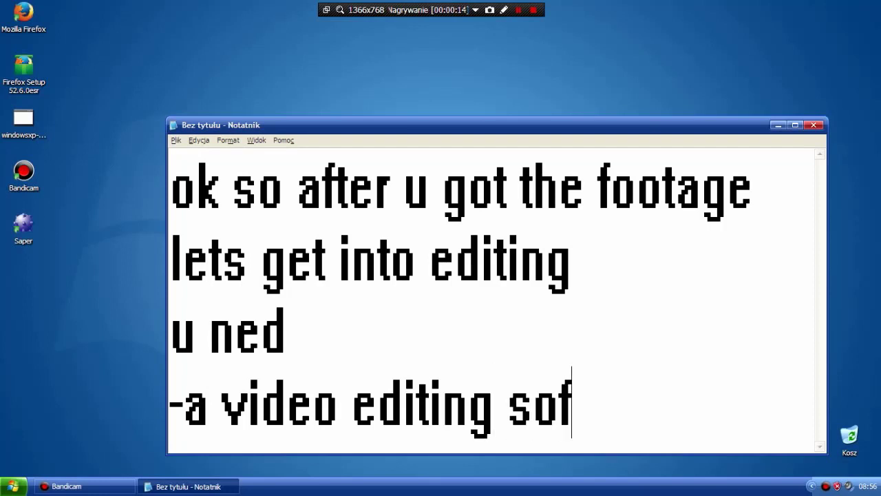
pyautogui.write('twar')
pyautogui.press('Return')
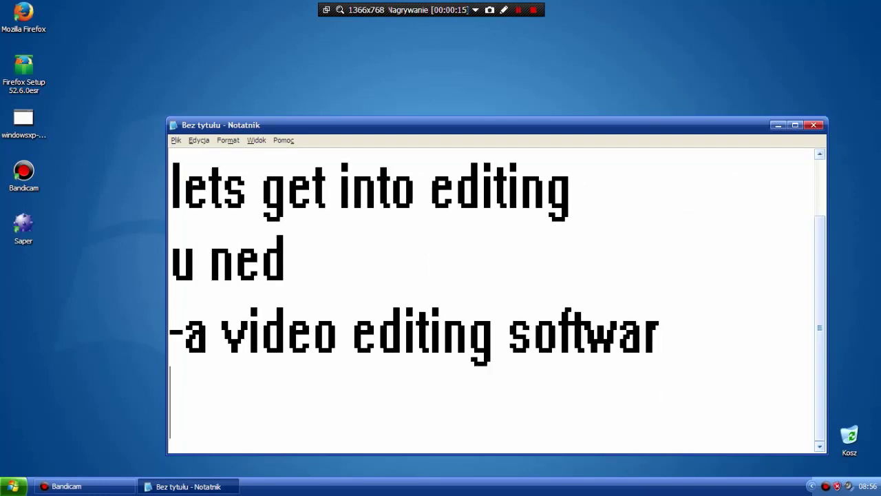
pyautogui.write('(windown')
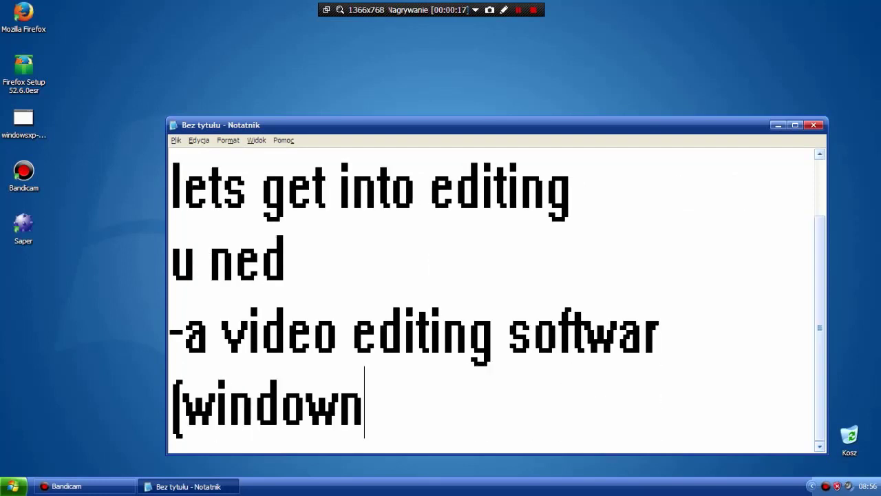
pyautogui.write(' medi')
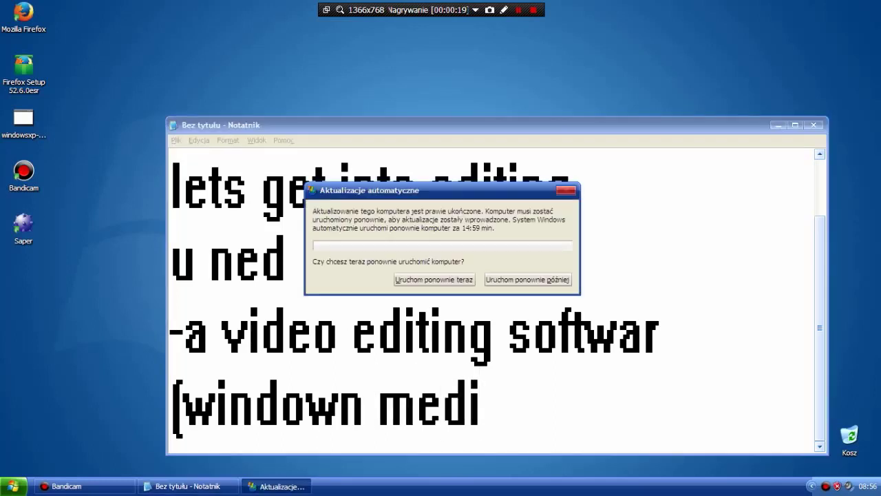
# Postpone the automatic update restart and continue the note's last line with "no windows update not now, media editgor or something".
pyautogui.press('Tab')
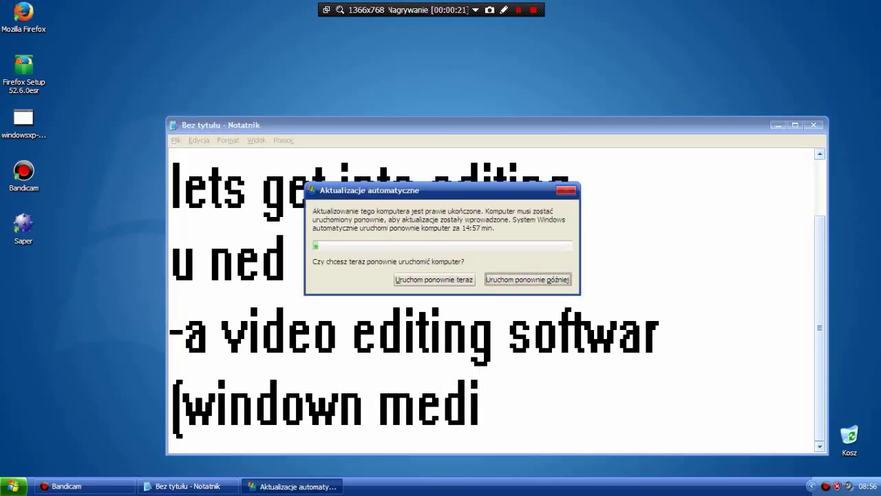
pyautogui.press('Return')
pyautogui.write('no ')
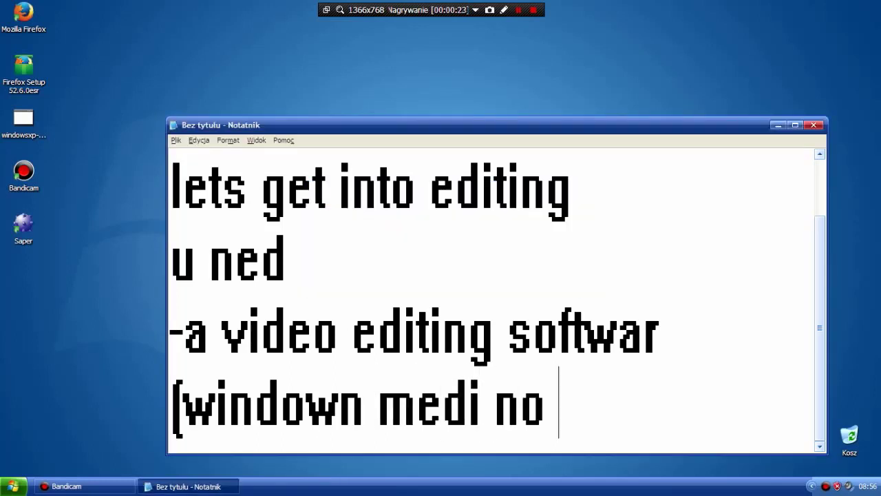
pyautogui.write('windows updat')
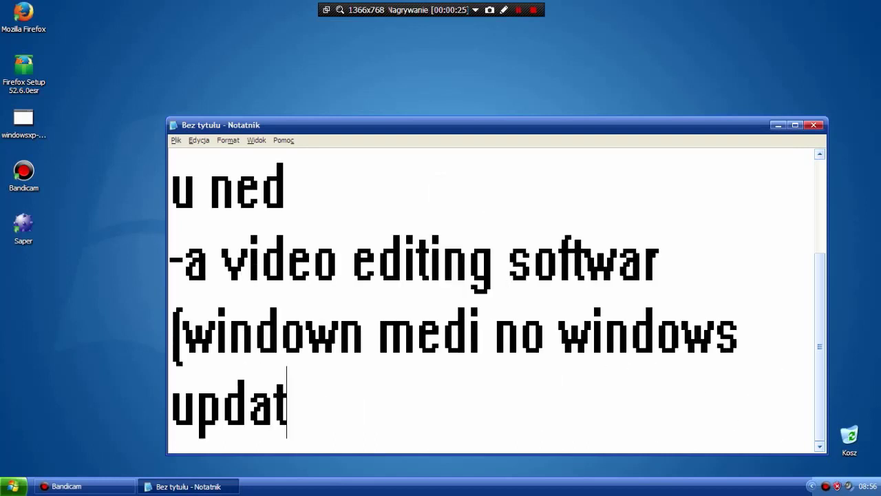
pyautogui.write('e not now, ')
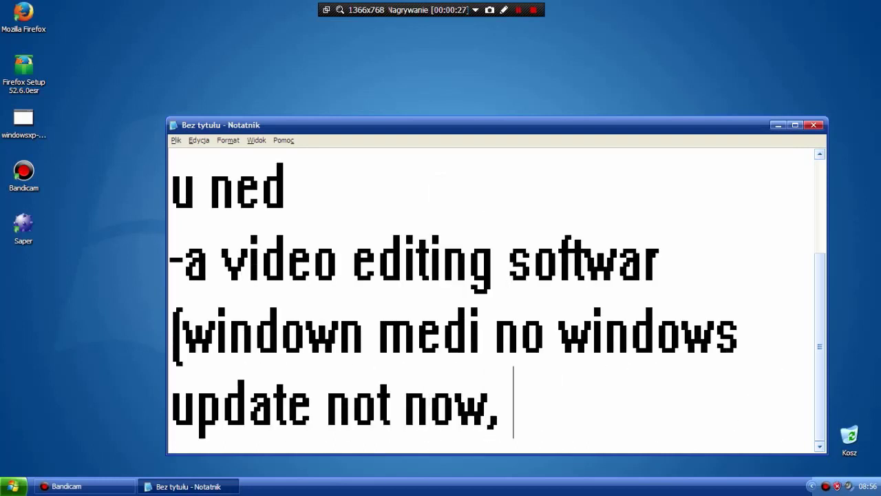
pyautogui.write('media editgor or something')
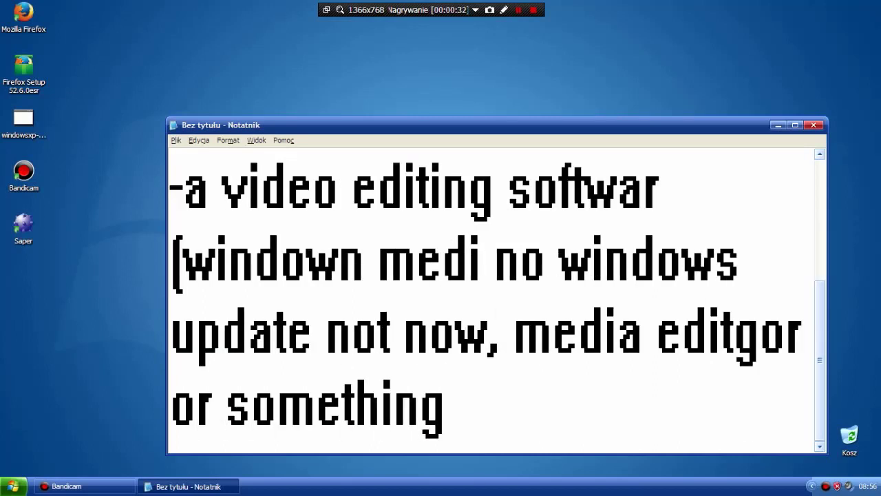
# Launch Windows Movie Maker.
pyautogui.press('super')
pyautogui.press('Up')
pyautogui.press('Right')
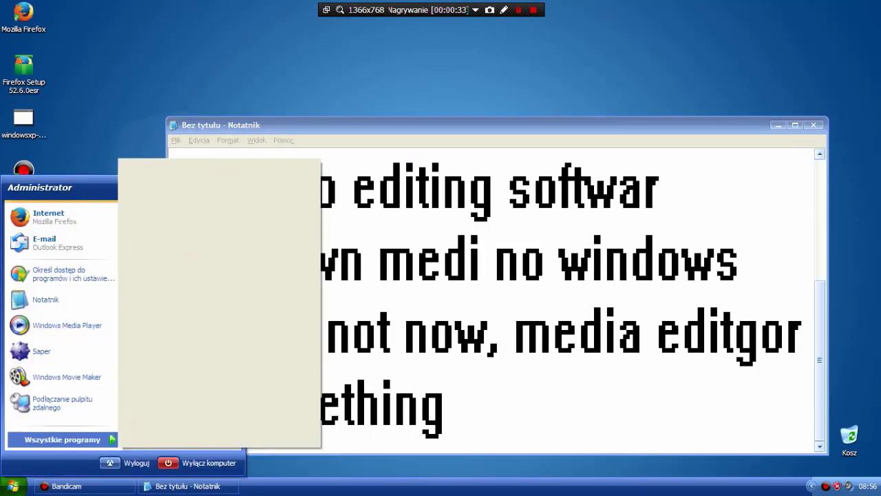
pyautogui.press('Up')
pyautogui.press('Escape')
pyautogui.press('Up')
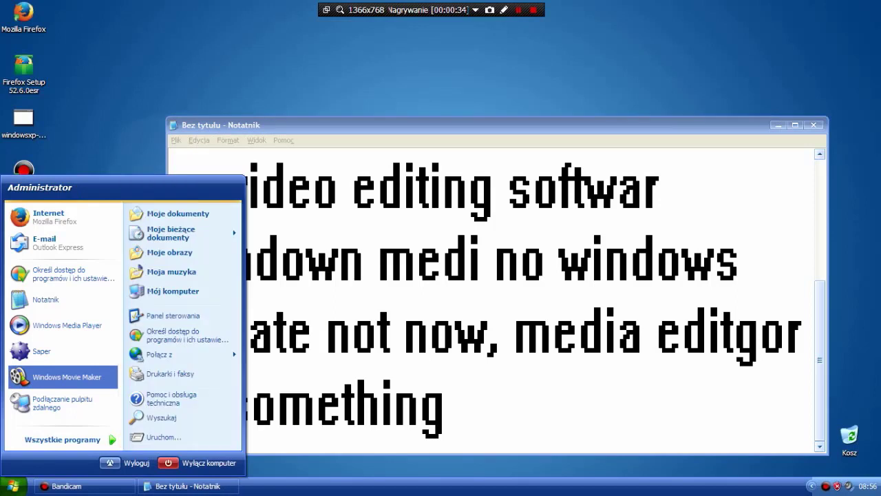
pyautogui.press('Escape')
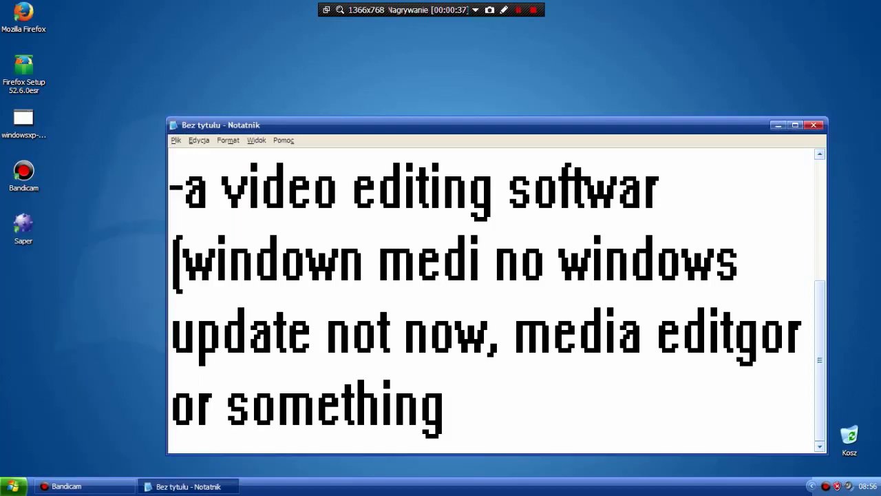
# Replace the note's text with "lets start it ap" and move the Notepad window higher on the desktop.
pyautogui.hotkey('ctrl', 'a')
pyautogui.press('BackSpace')
pyautogui.write('lets start i')
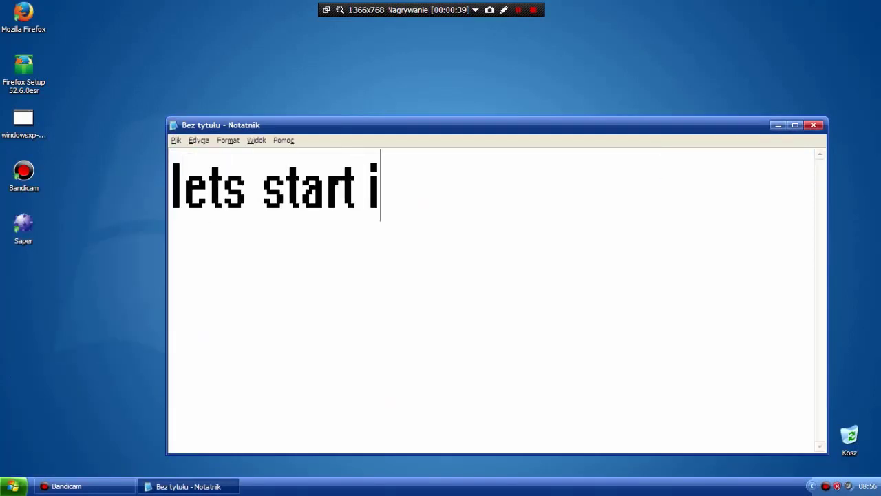
pyautogui.write('t ap')
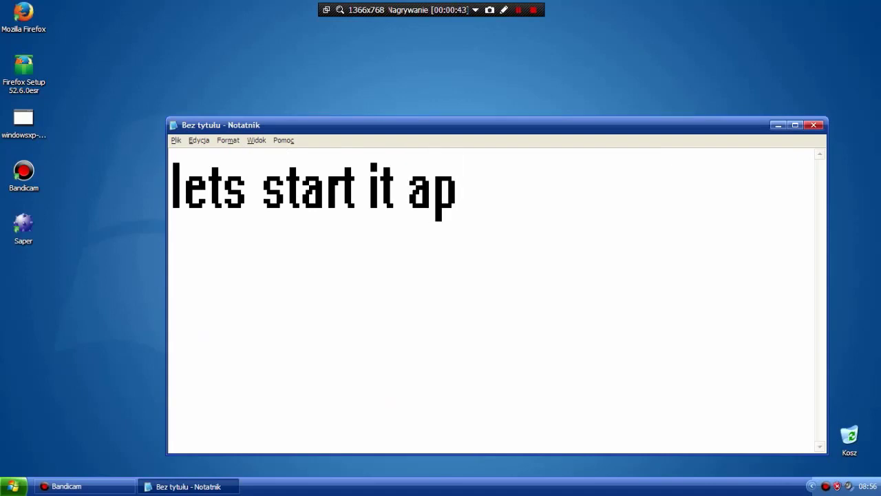
pyautogui.moveTo(482, 125); pyautogui.dragTo(406, 38)
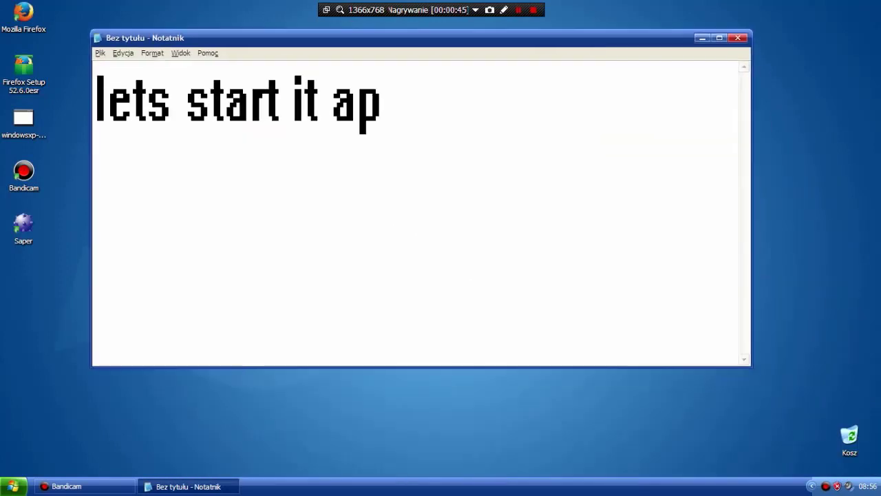
# Replace the note's text with "where is it? oh there it is good".
pyautogui.hotkey('ctrl', 'a')
pyautogui.write('where is it')
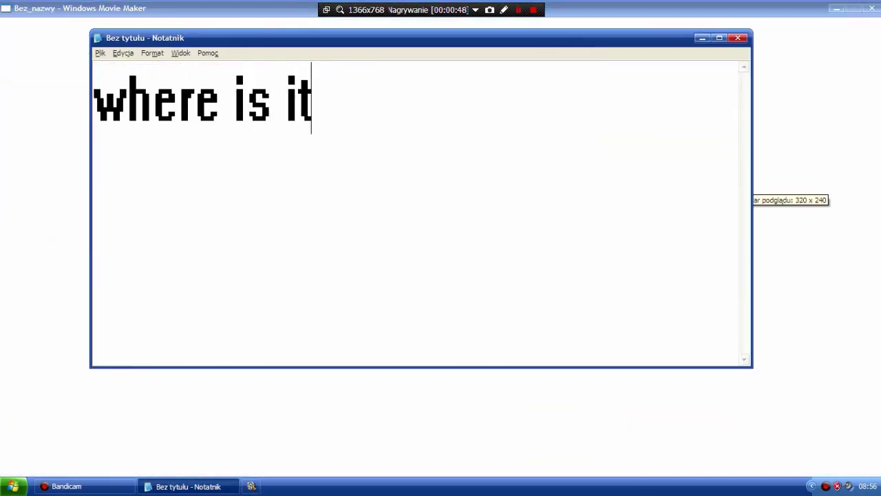
pyautogui.write('? oh there it is ')
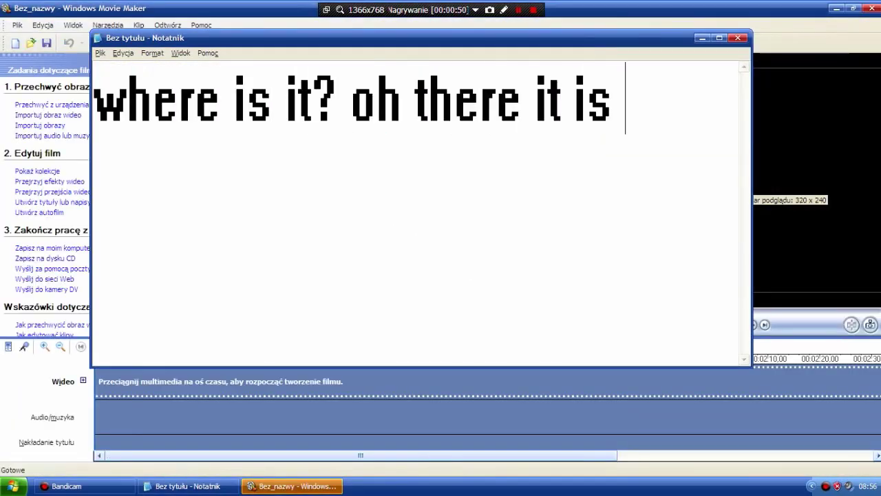
pyautogui.write('good')
pyautogui.press('BackSpace')
pyautogui.write('od')
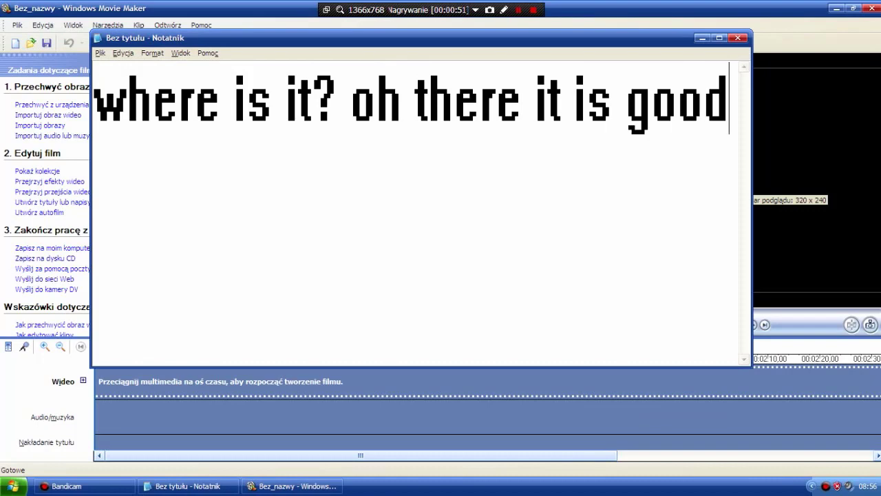
# Move the Notepad window to uncover Movie Maker's tasks and collection, and replace the note's text with "alright- whjat ?".
pyautogui.moveTo(385, 38); pyautogui.dragTo(536, 94)
pyautogui.moveTo(358, 95); pyautogui.dragTo(394, 158)
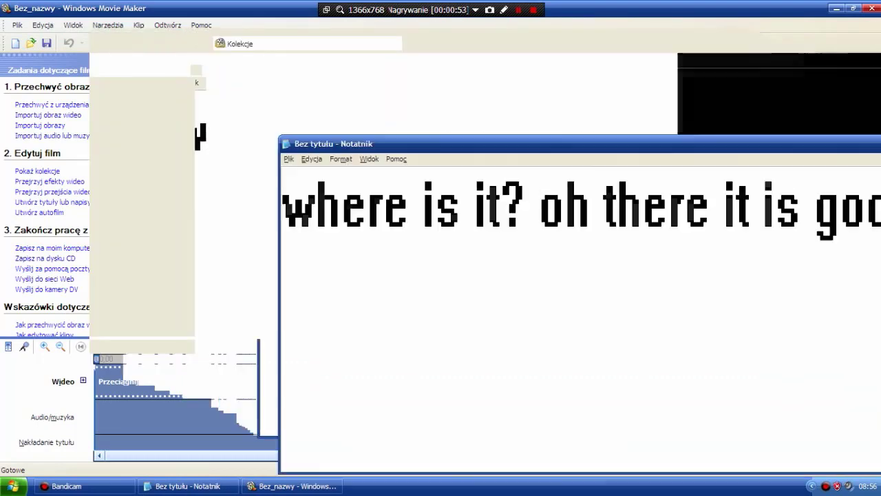
pyautogui.hotkey('ctrl', 'a')
pyautogui.press('BackSpace')
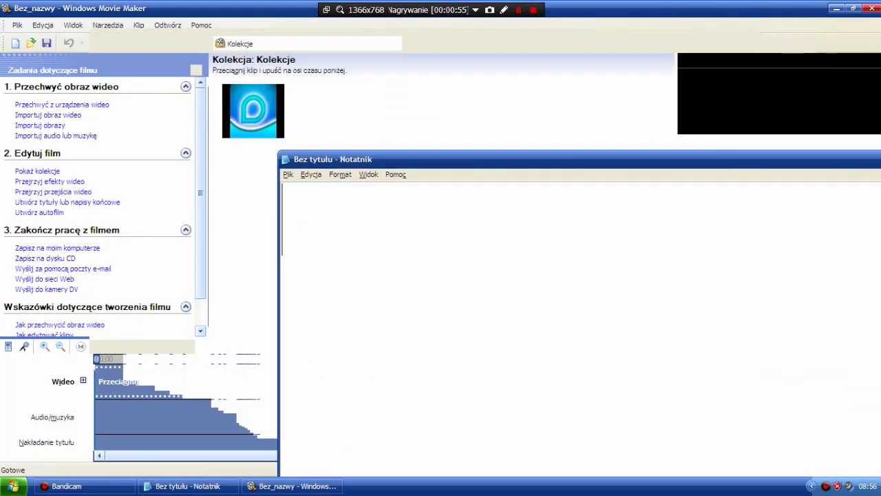
pyautogui.write('alright- whjat')
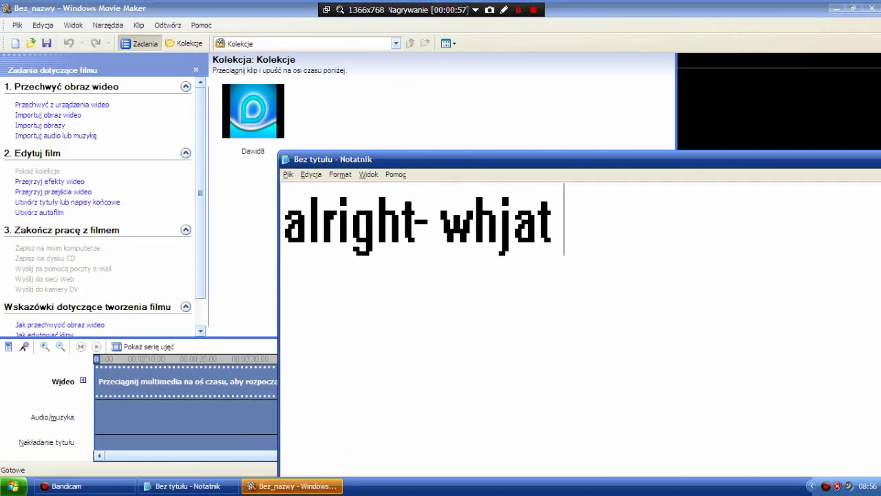
pyautogui.write(' ?')
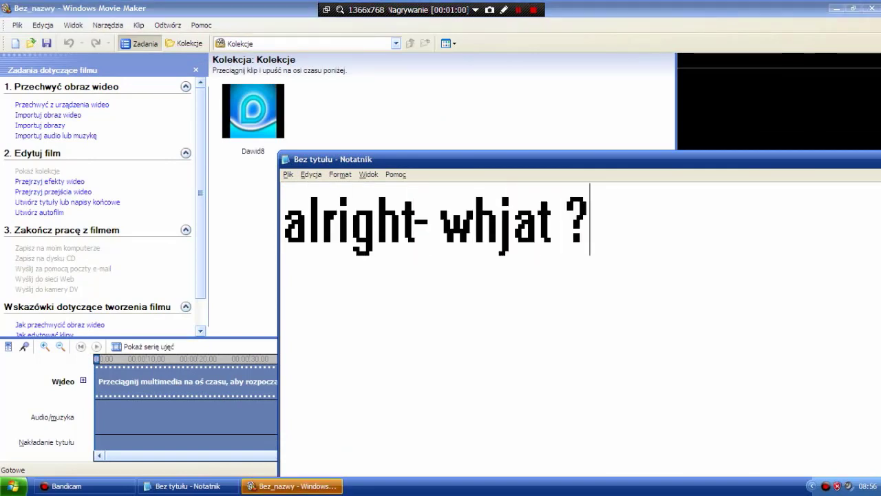
# Bring Windows Movie Maker to the front to view its collection, and switch back to the Notepad note.
pyautogui.click(252, 111)
pyautogui.click(386, 172)
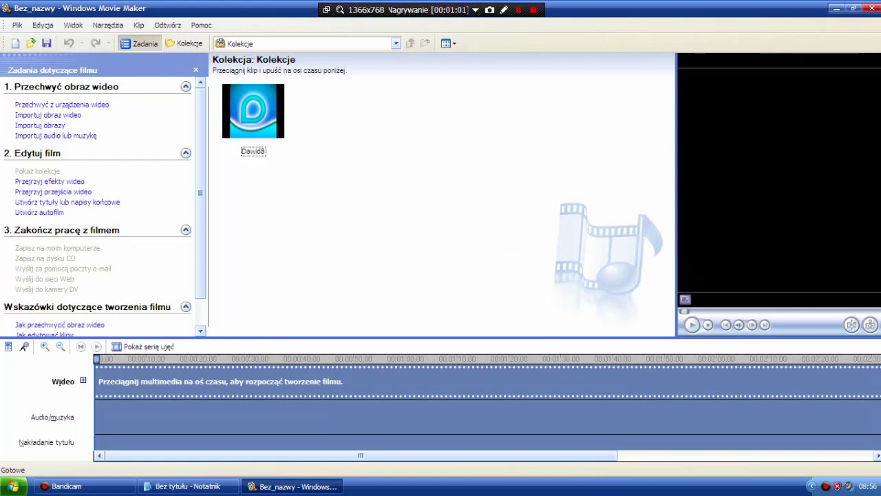
pyautogui.hotkey('alt', 'Tab')
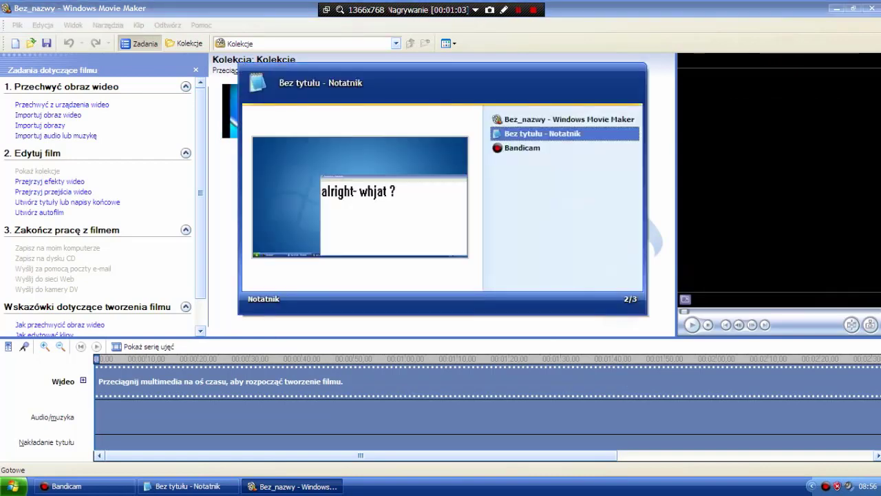
# Replace the note's text with "step #idk" and, on a second line, "find ur video".
pyautogui.hotkey('ctrl', 'a')
pyautogui.write('st')
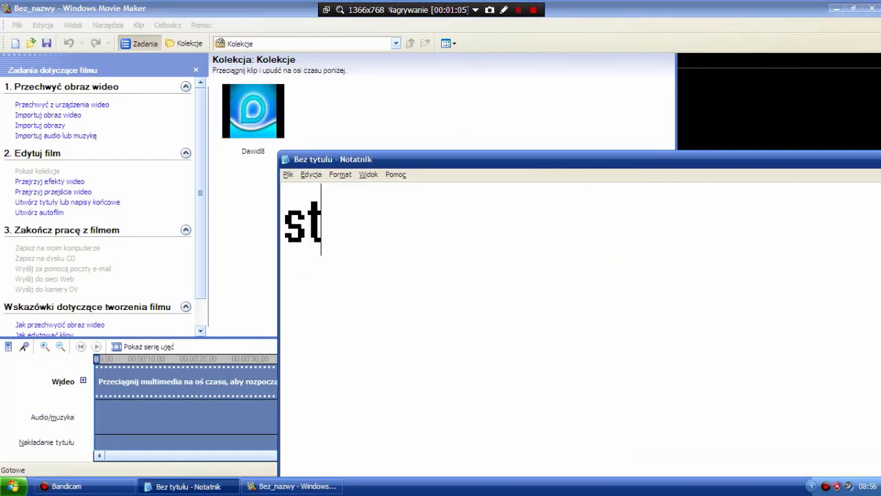
pyautogui.write('ep idk')
pyautogui.press('BackSpace')
pyautogui.press('BackSpace')
pyautogui.press('BackSpace')
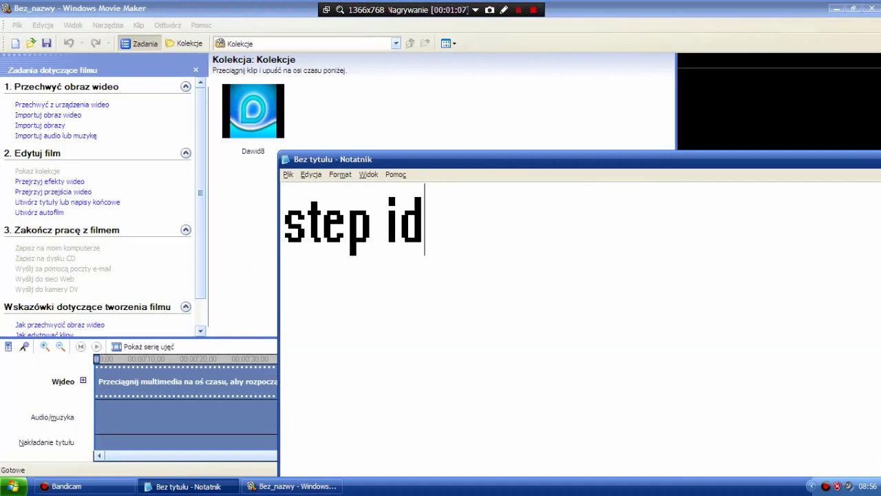
pyautogui.write('#idk')
pyautogui.press('Return')
pyautogui.write('fin')
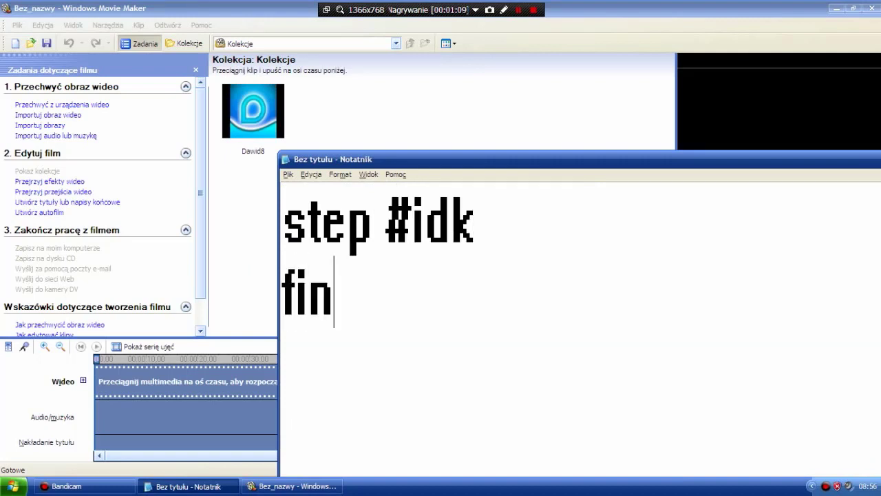
pyautogui.write('d ur video')
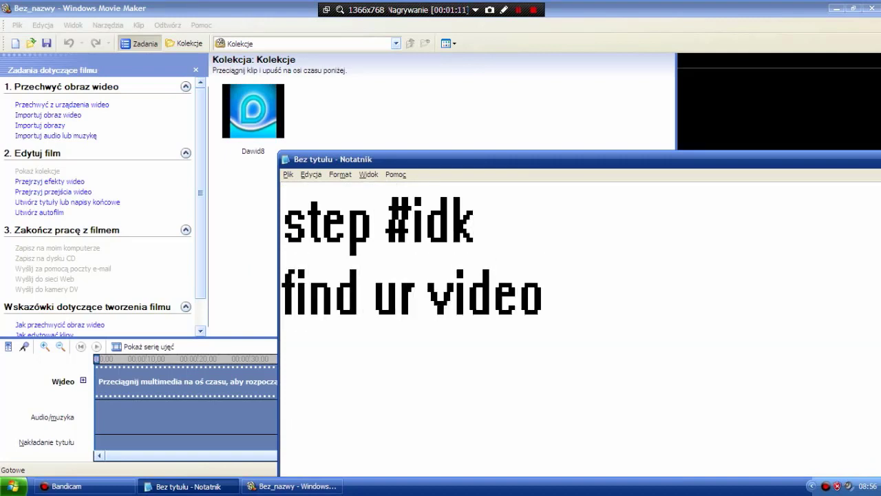
# Open My Computer and browse to the Bandicam folder inside the Administrator's documents.
pyautogui.press('super')
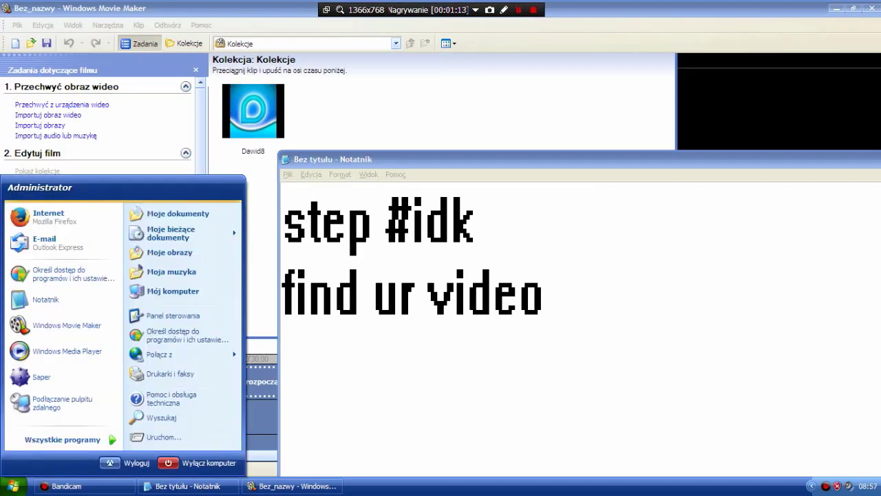
pyautogui.click(182, 291)
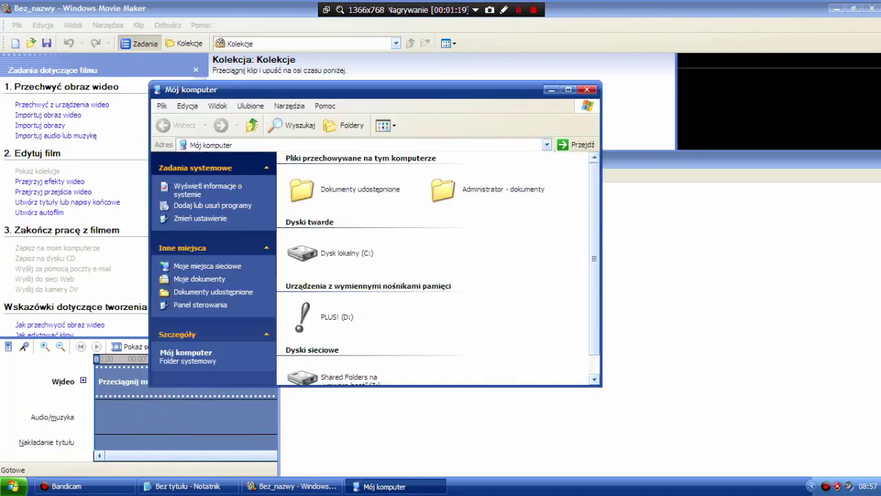
pyautogui.click(346, 253)
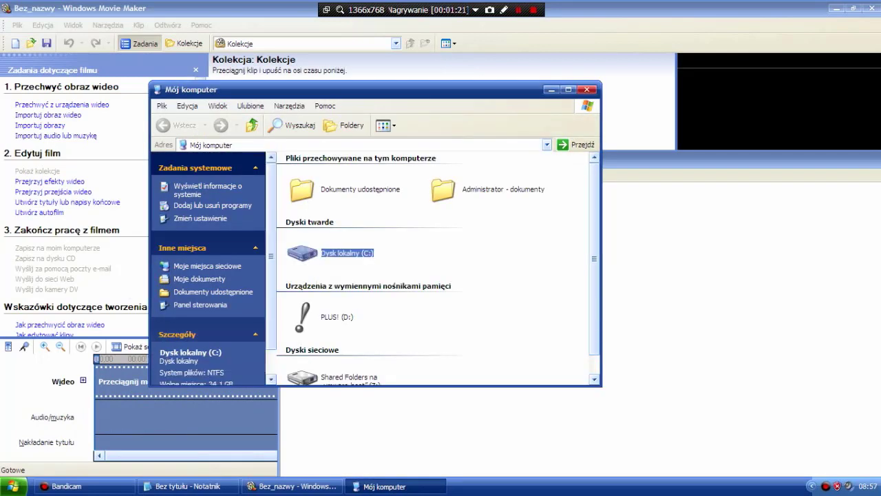
pyautogui.doubleClick(504, 190)
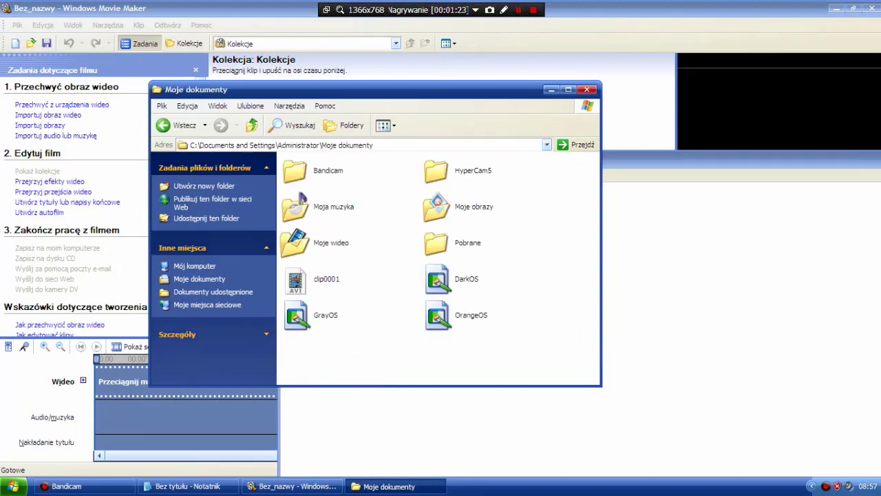
pyautogui.doubleClick(317, 170)
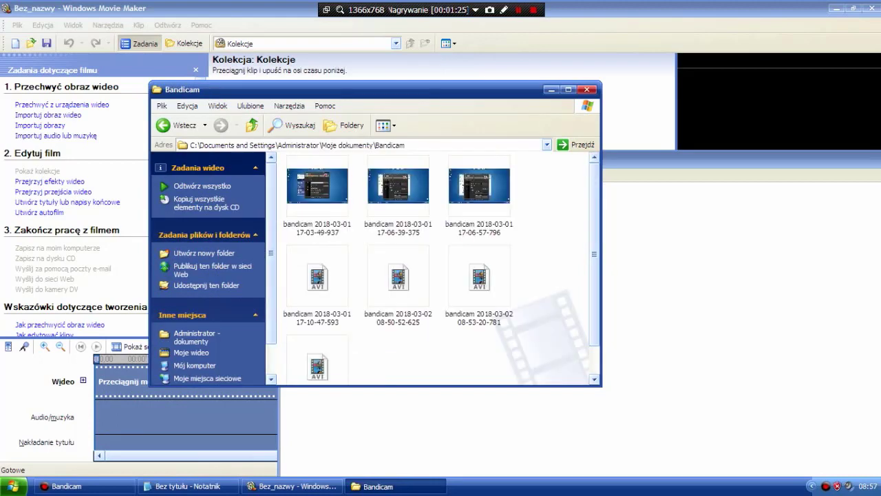
# Return to the Notepad note and replace its text with "step #5????" and, on a second line, "find the correct video".
pyautogui.hotkey('alt', 'Tab')
pyautogui.hotkey('ctrl', 'a')
pyautogui.press('BackSpace')
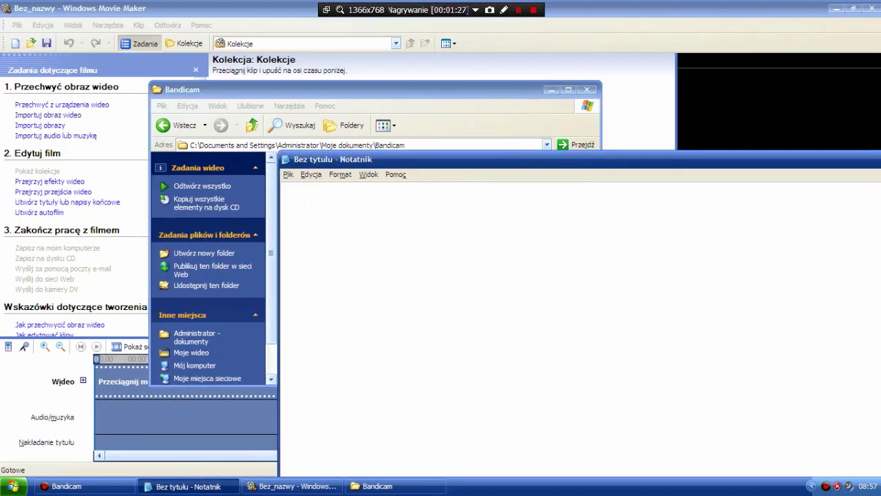
pyautogui.write('step #')
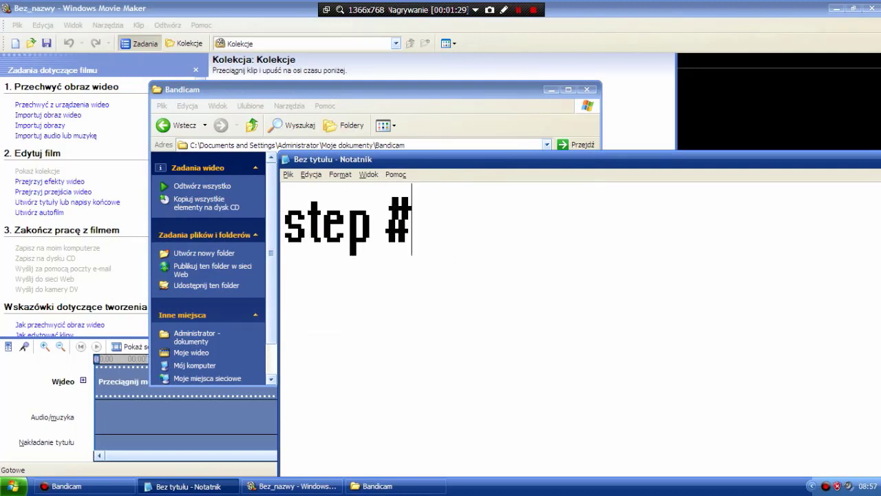
pyautogui.write('5????')
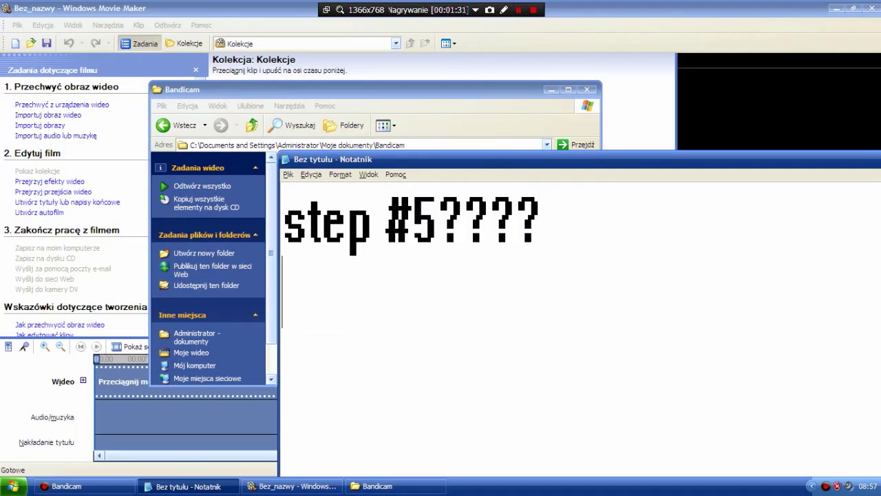
pyautogui.press('Return')
pyautogui.write('find the r')
pyautogui.press('BackSpace')
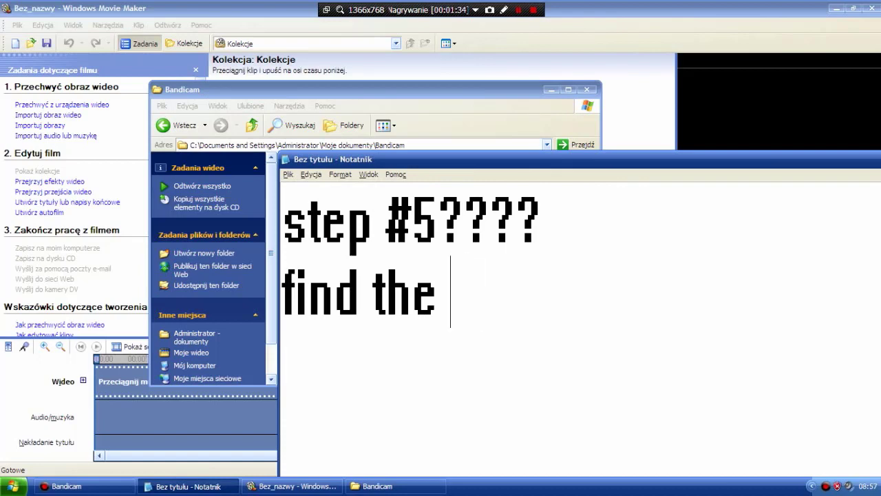
pyautogui.write('correct video')
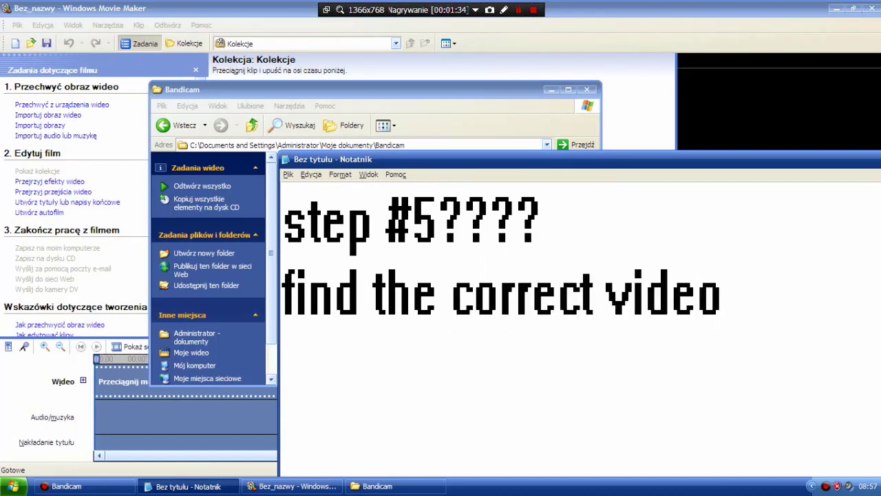
pyautogui.hotkey('alt', 'Tab')
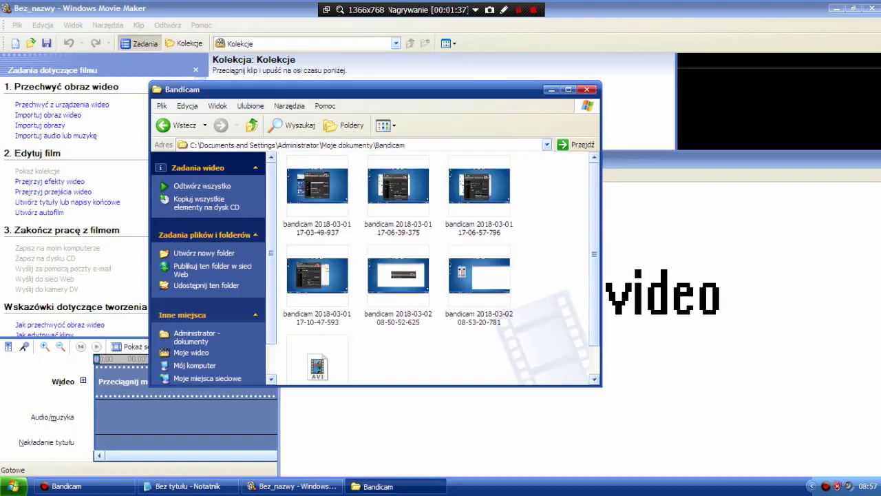
pyautogui.click(479, 276)
pyautogui.hotkey('alt', 'Tab')
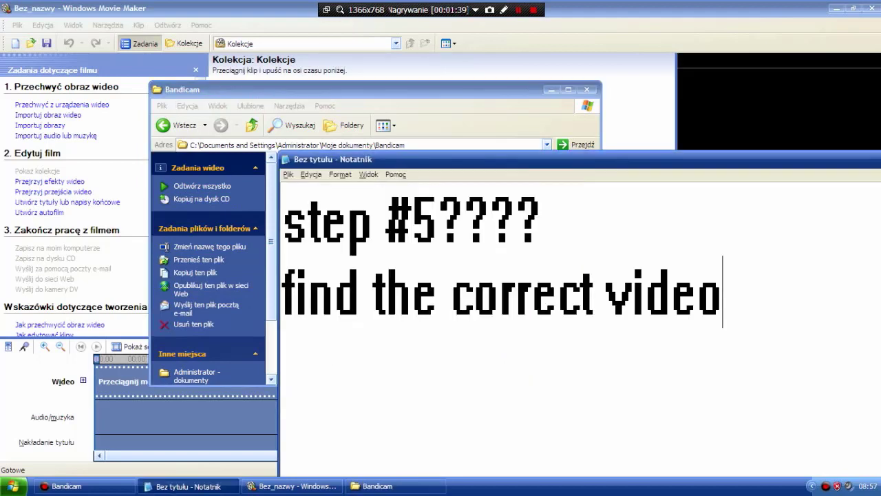
# Replace the note's text with "step whatever" and "import it (important)" on two lines, and highlight part of the first line.
pyautogui.hotkey('ctrl', 'a')
pyautogui.write('Step whatever')
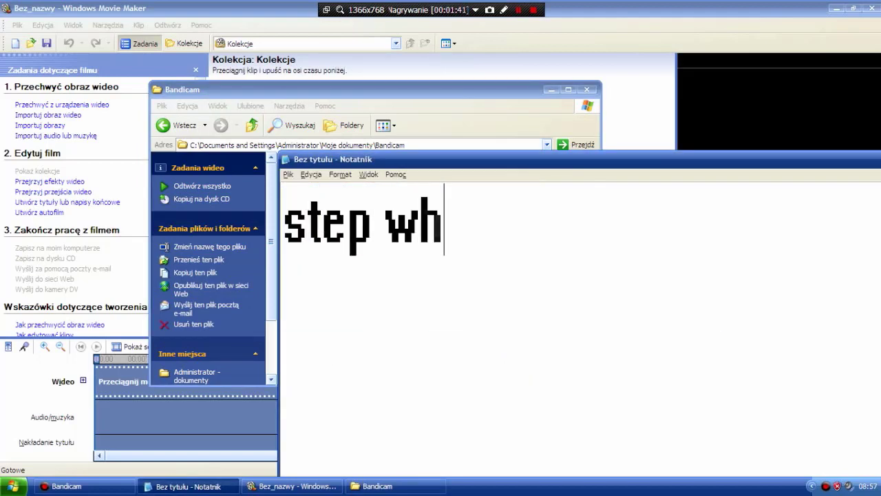
pyautogui.press('Return')
pyautogui.write('import')
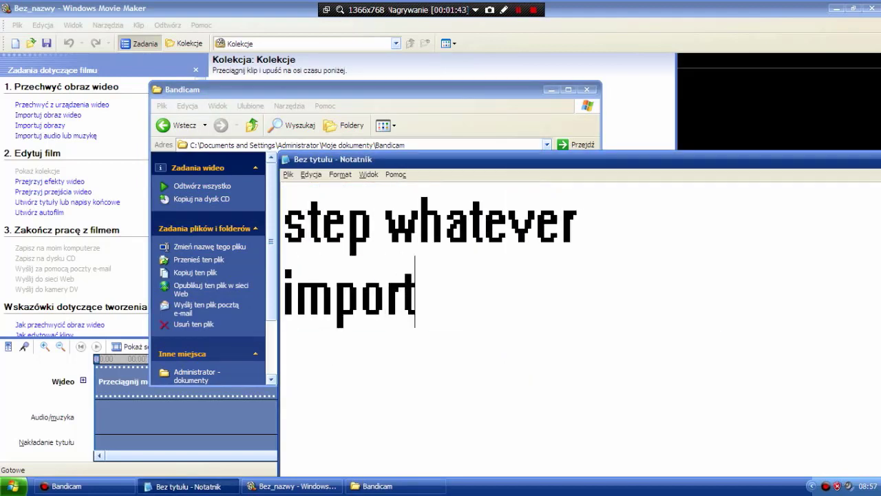
pyautogui.write(' it (important)')
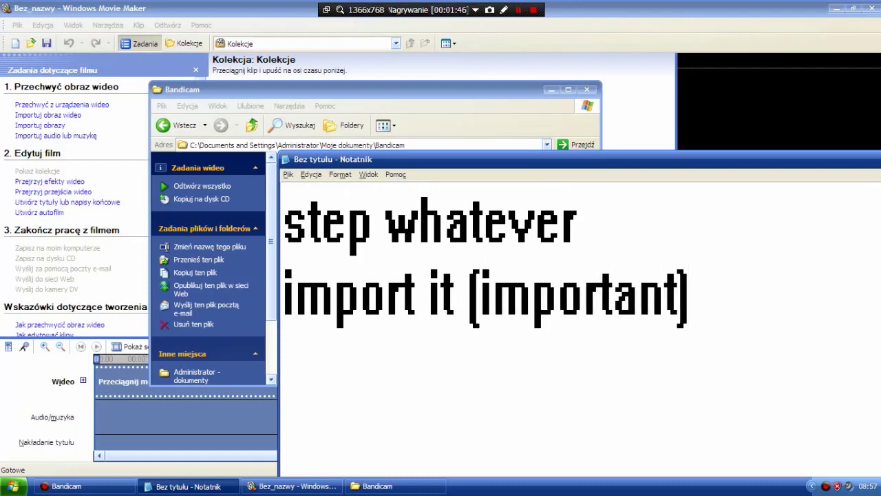
pyautogui.moveTo(578, 224); pyautogui.dragTo(347, 224)
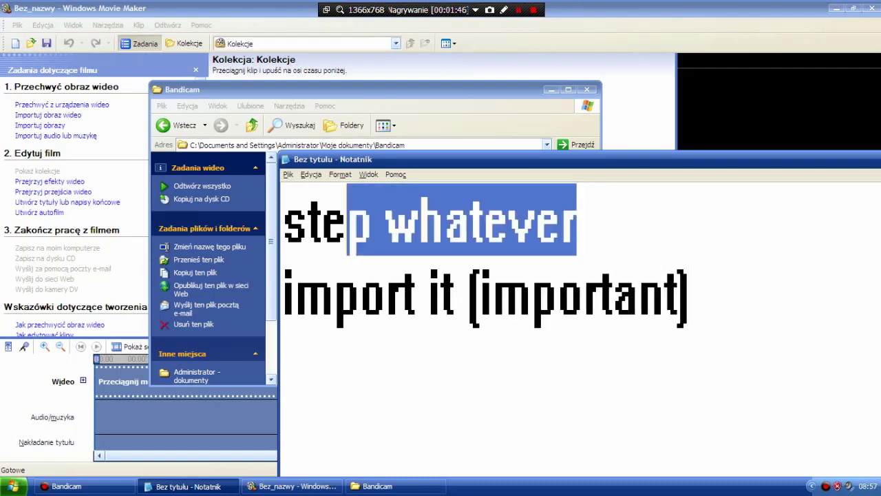
pyautogui.click(365, 90)
pyautogui.moveTo(365, 89); pyautogui.dragTo(662, 99)
pyautogui.moveTo(776, 283); pyautogui.dragTo(385, 103)
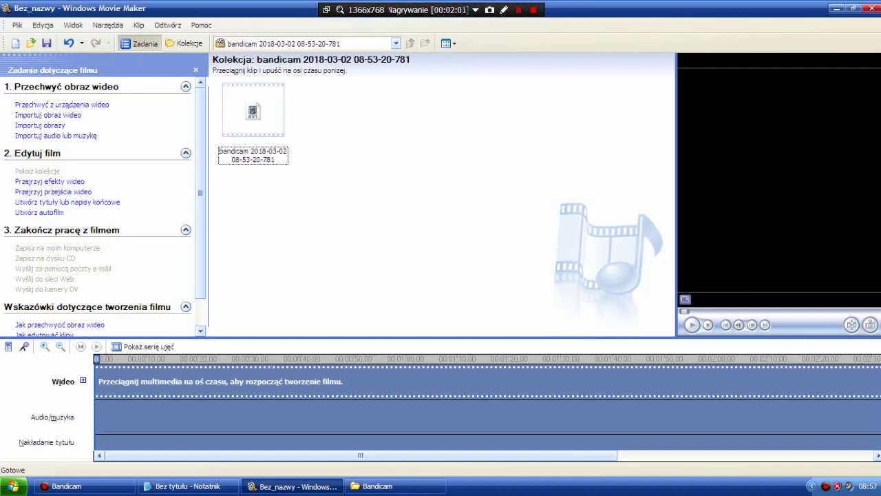
# Switch back to the Notepad note and replace its text with "lets get into editing :3".
pyautogui.hotkey('alt', 'Tab')
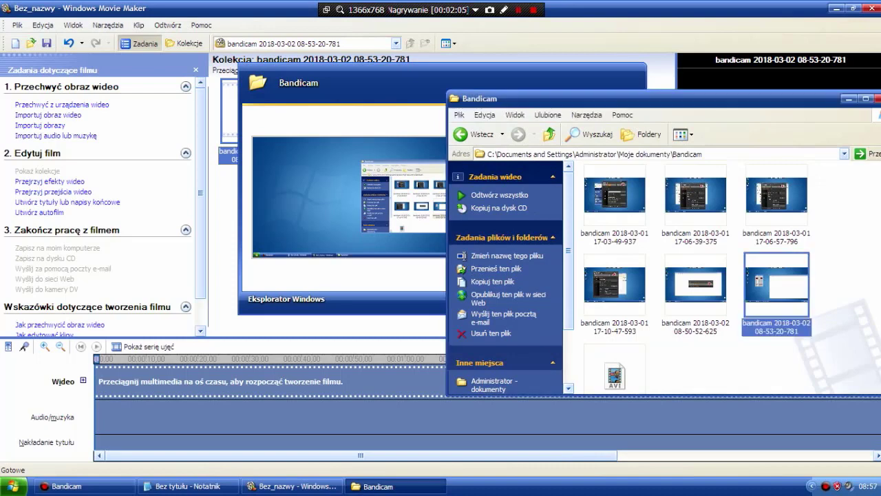
pyautogui.hotkey('alt', 'Tab')
pyautogui.hotkey('alt', 'Tab')
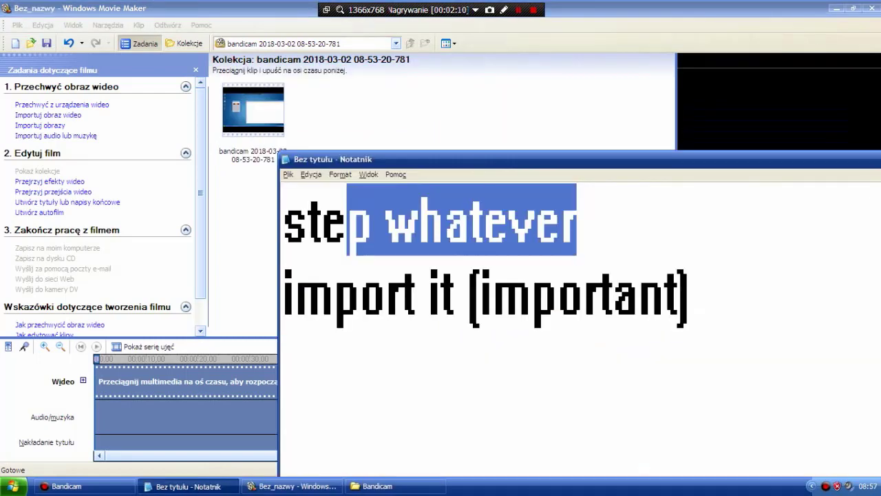
pyautogui.hotkey('ctrl', 'a')
pyautogui.write('lets get int')
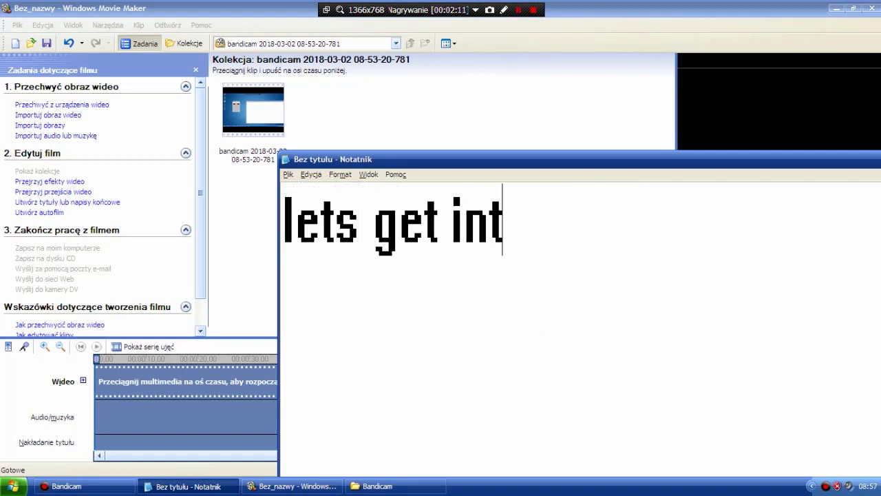
pyautogui.write('o editing :3')
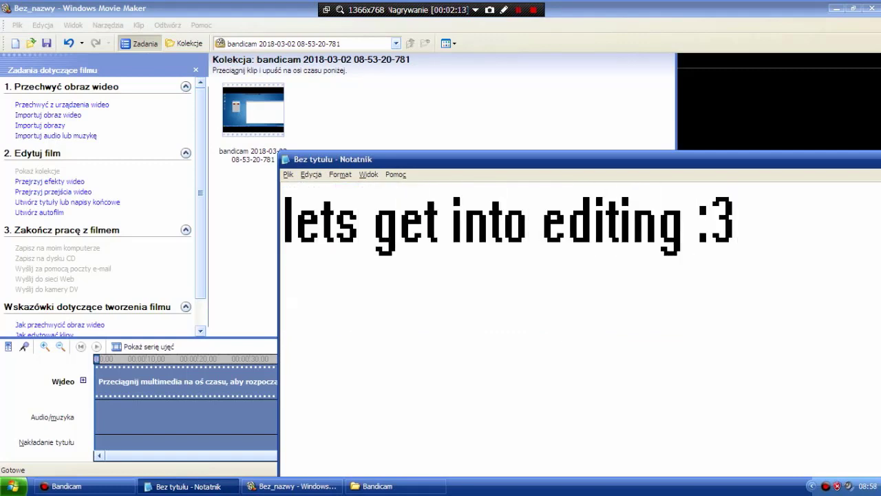
# In Windows Movie Maker, place the imported clip at the start of the video track, show the storyboard and select the clip there.
pyautogui.click(293, 486)
pyautogui.moveTo(253, 113); pyautogui.dragTo(165, 387)
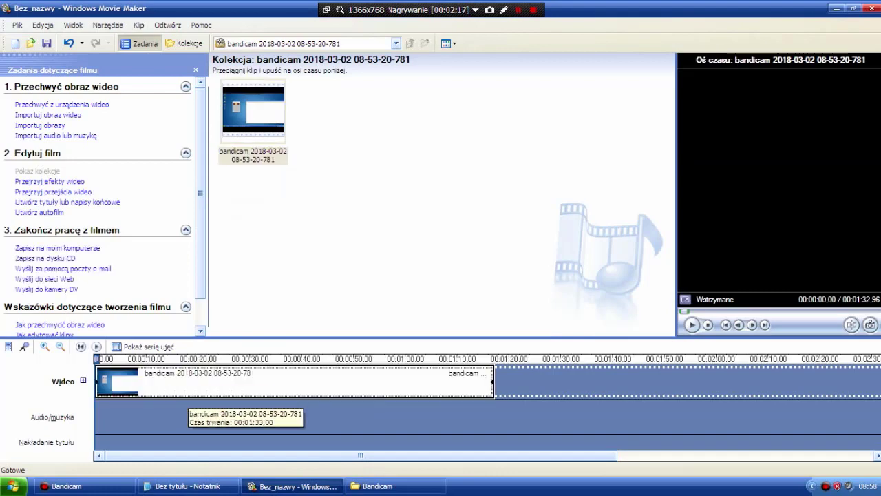
pyautogui.click(188, 406)
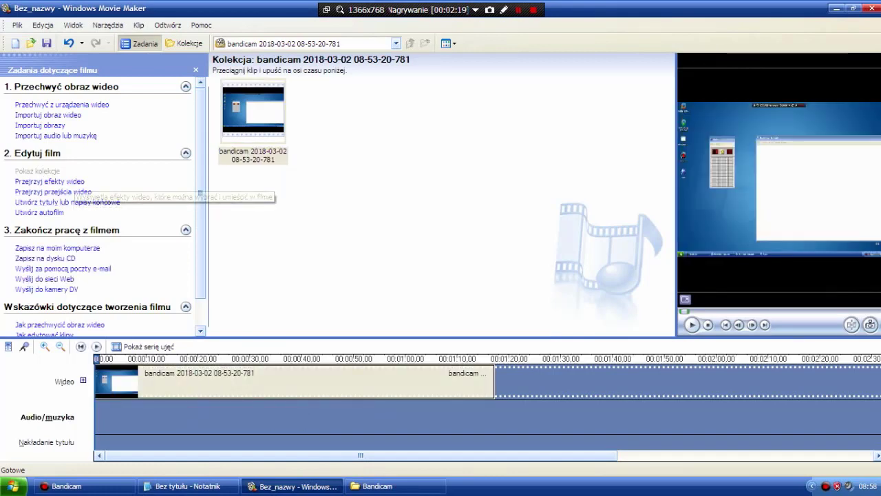
pyautogui.moveTo(97, 359); pyautogui.dragTo(101, 359)
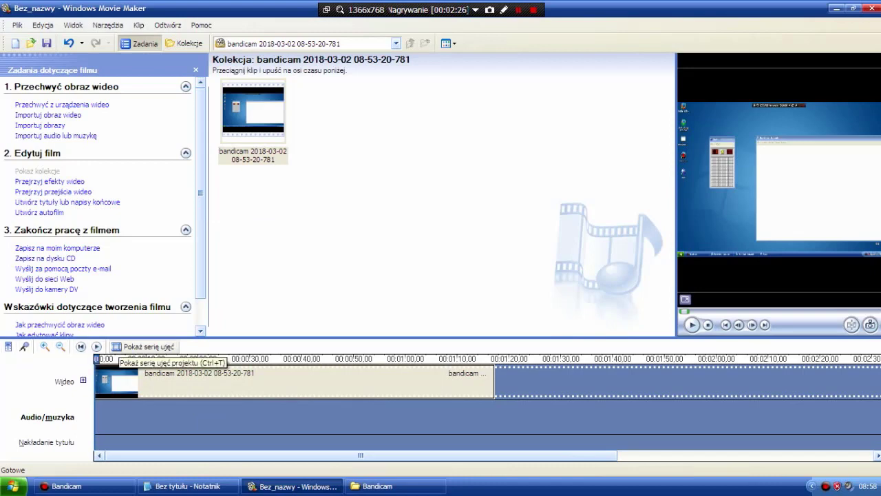
pyautogui.click(119, 346)
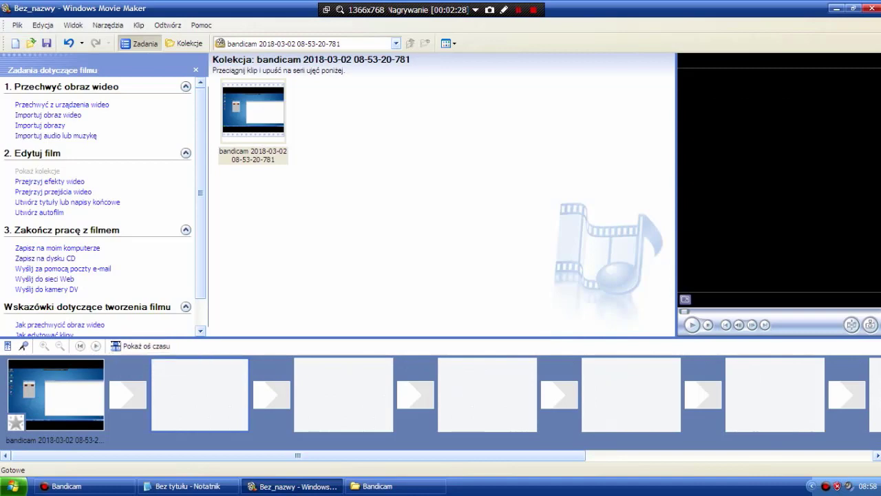
pyautogui.click(55, 392)
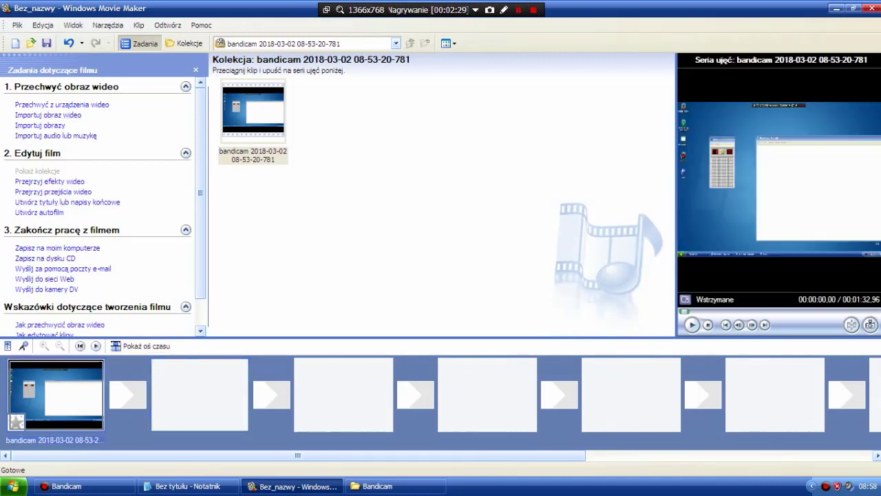
# Add a title at the beginning of the movie reading "Lets Playy #1 Minewsperrer", with the author's byline as the second text.
pyautogui.click(67, 202)
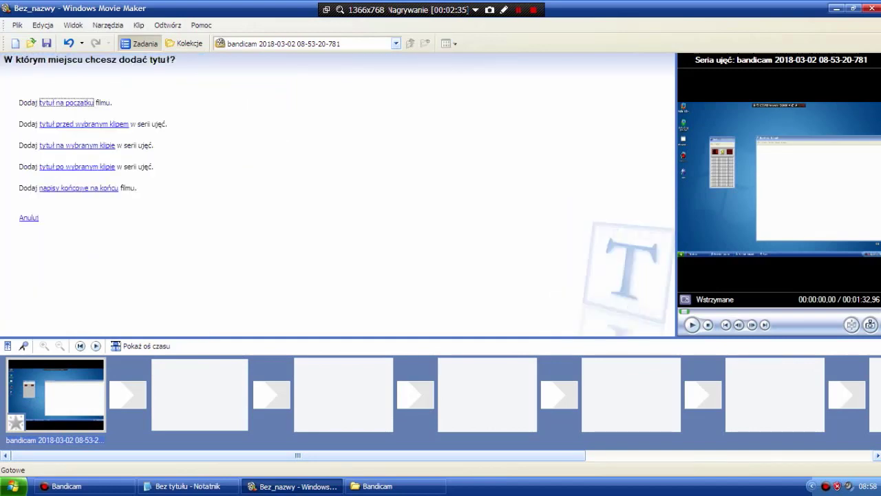
pyautogui.click(66, 102)
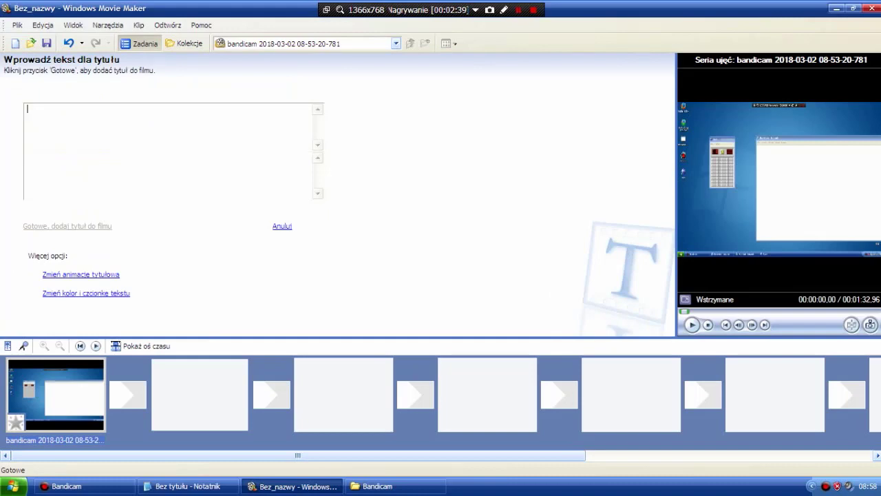
pyautogui.write('Lets Playy #1 Mine')
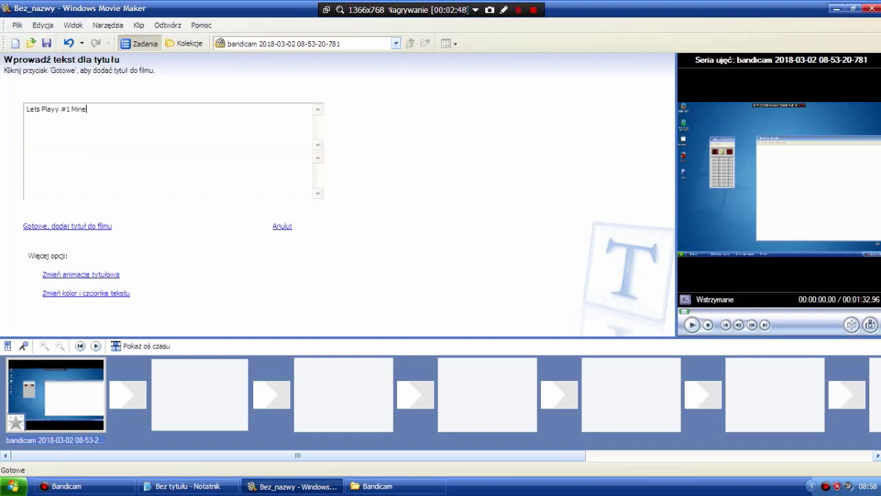
pyautogui.write('wsperrer')
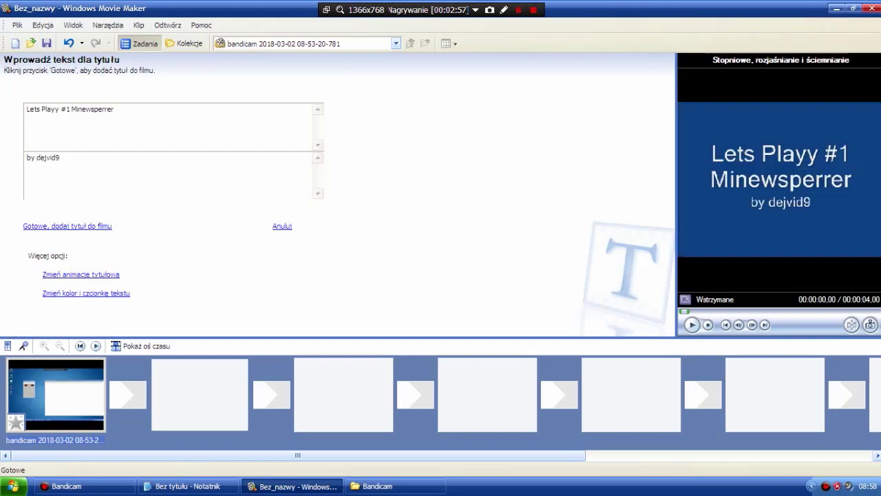
pyautogui.press('Tab')
pyautogui.press('Return')
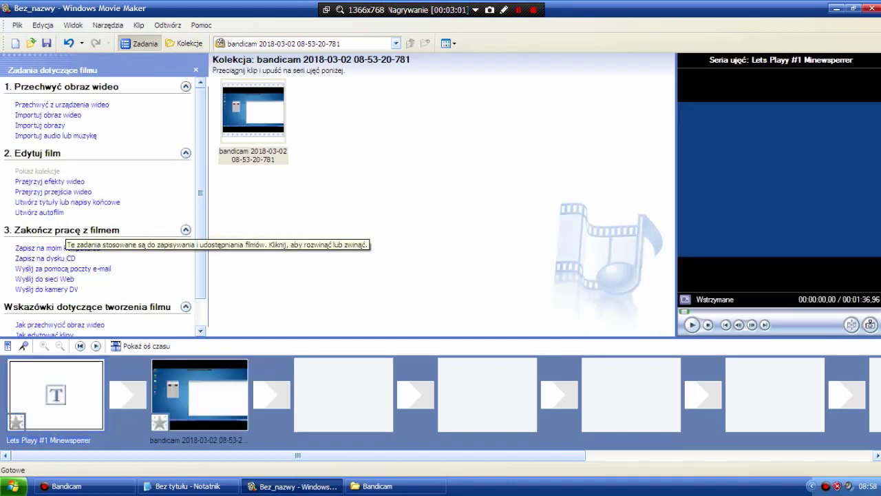
# Place the Koło, 4 szprychy video transition between the opening title and the bandicam clip on the storyboard.
pyautogui.click(53, 192)
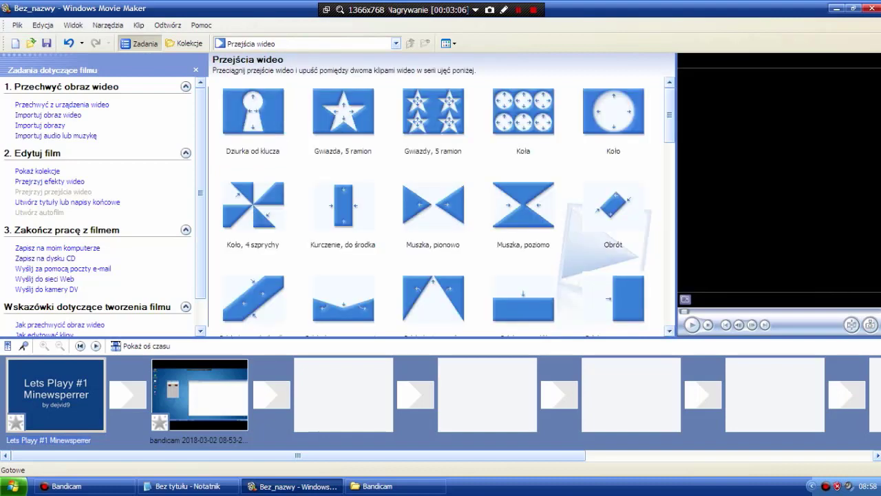
pyautogui.click(244, 203)
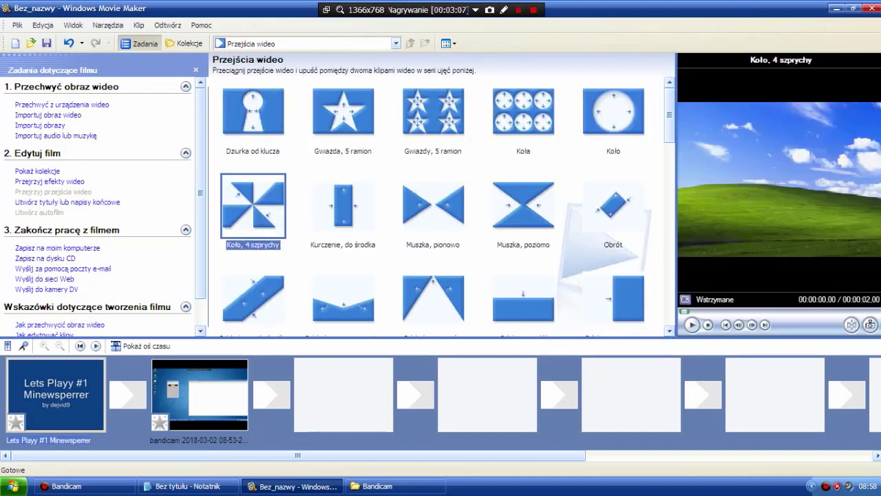
pyautogui.moveTo(248, 205); pyautogui.dragTo(343, 394)
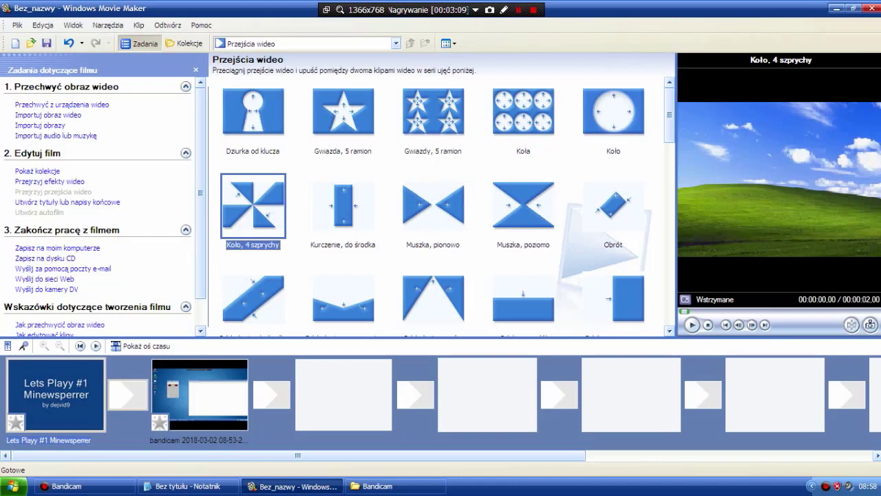
pyautogui.hotkey('ctrl', 'd')
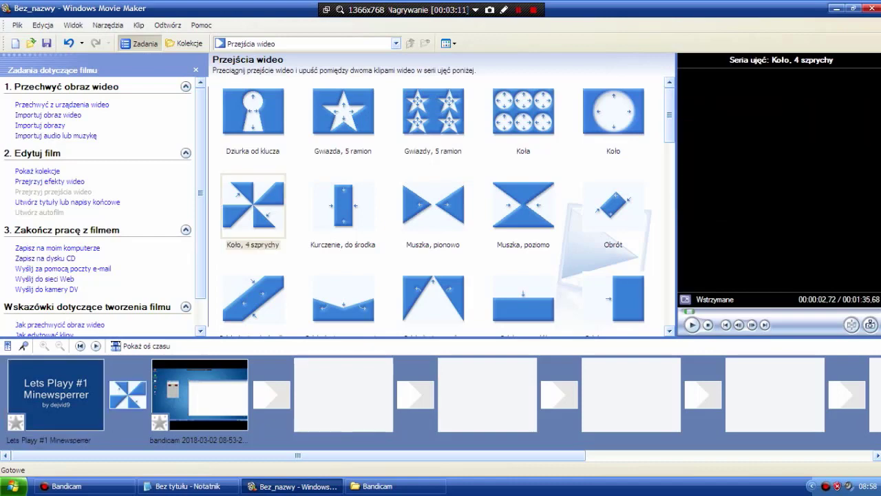
# Try to place the Gwiazdy, 5 ramion transition after the bandicam clip on the storyboard.
pyautogui.click(433, 112)
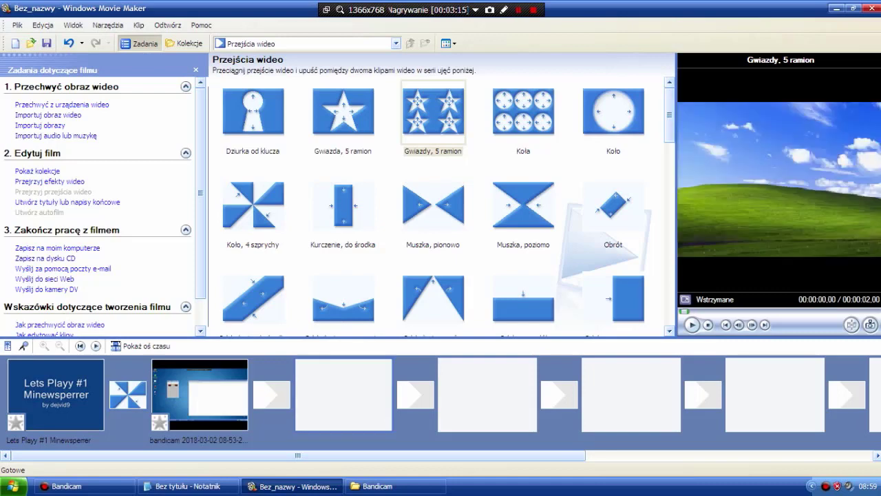
pyautogui.moveTo(433, 112); pyautogui.dragTo(200, 394)
pyautogui.click(330, 382)
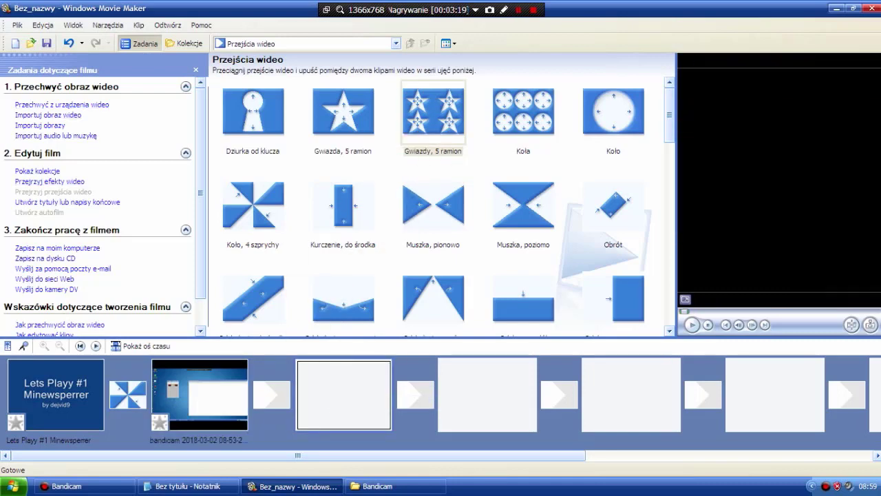
# Start end credits for the movie with the heading "recordad by" followed by the author's nickname.
pyautogui.click(67, 202)
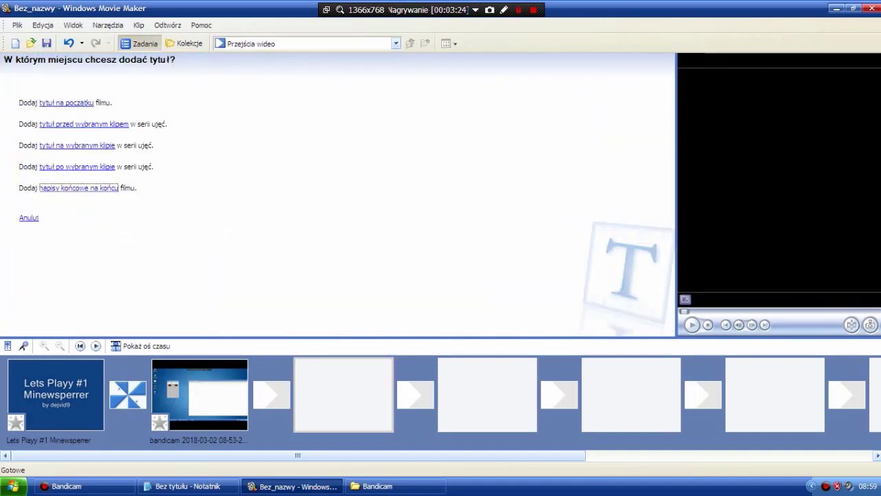
pyautogui.click(66, 103)
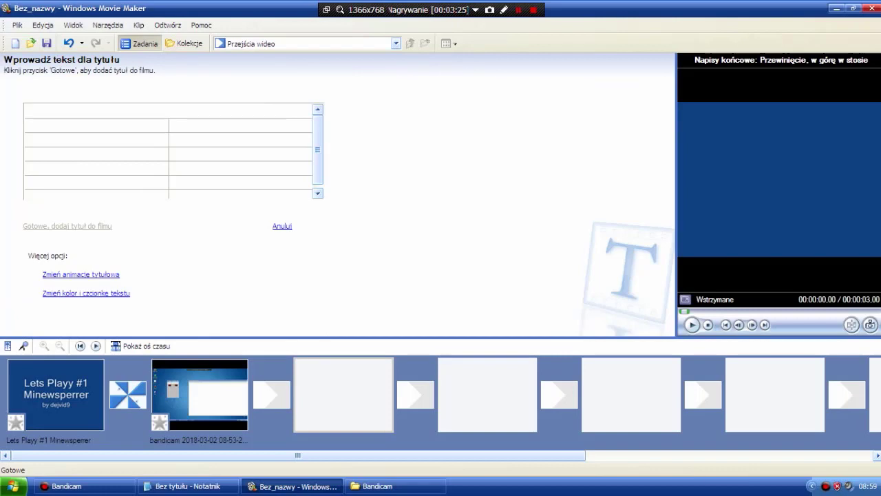
pyautogui.write('recordad by')
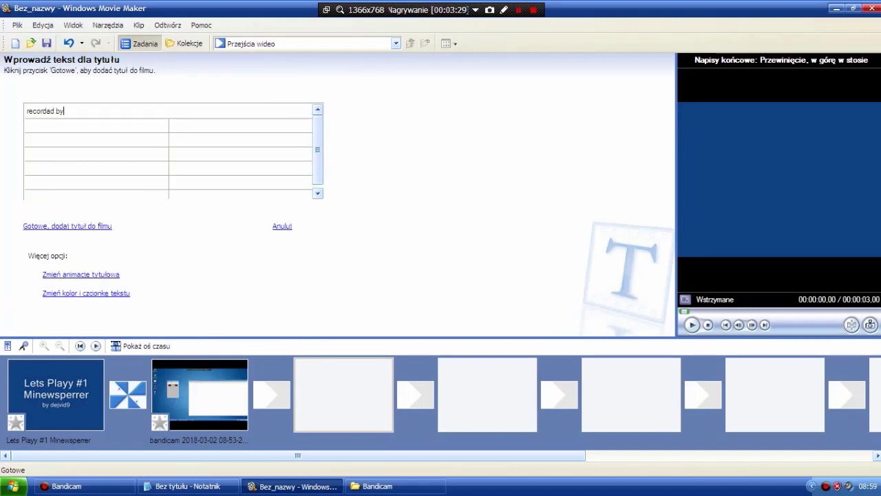
pyautogui.write(' cenjvid8')
pyautogui.press('Up')
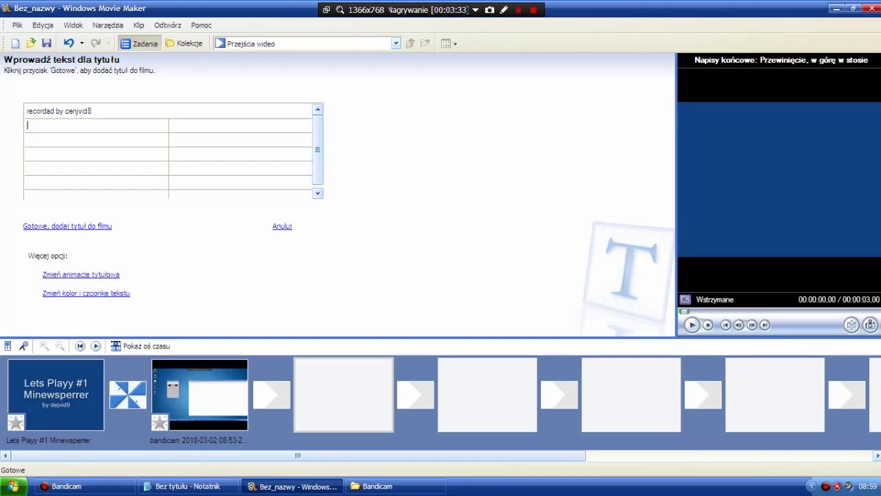
# Fill the first two credit rows with "thank" / "to u for surviving" and "whateverr" / "help me plz i need help".
pyautogui.write('thank')
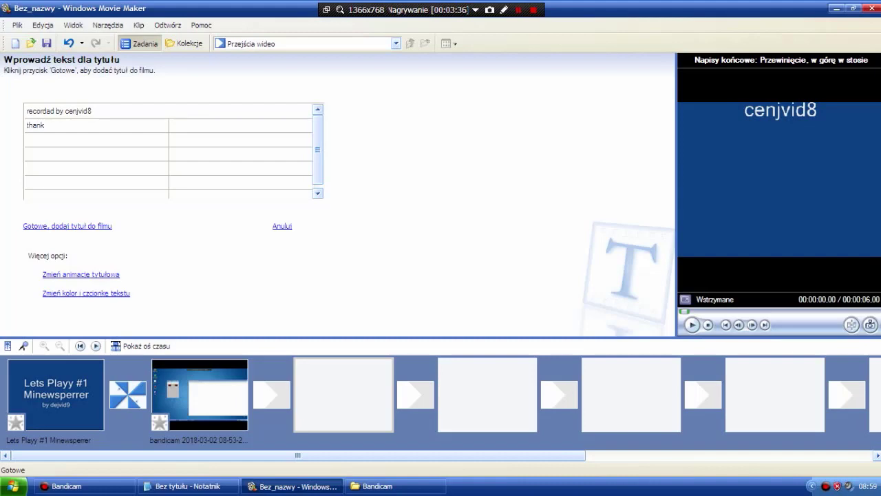
pyautogui.press('Tab')
pyautogui.write('to u for survivingwhateverr')
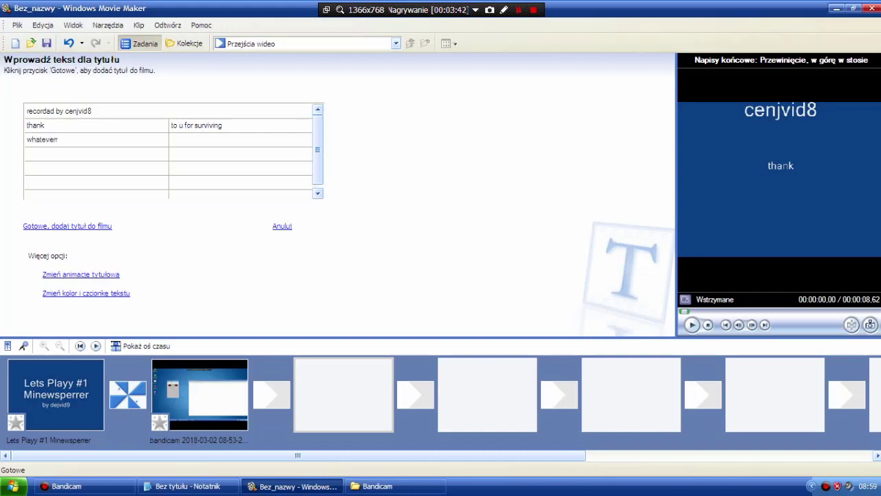
pyautogui.press('Tab')
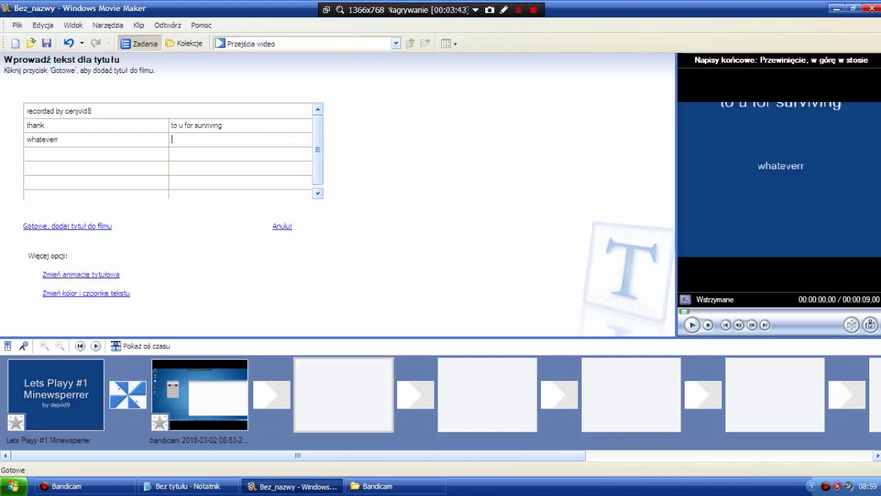
pyautogui.write('help me plz i need help')
pyautogui.press('Tab')
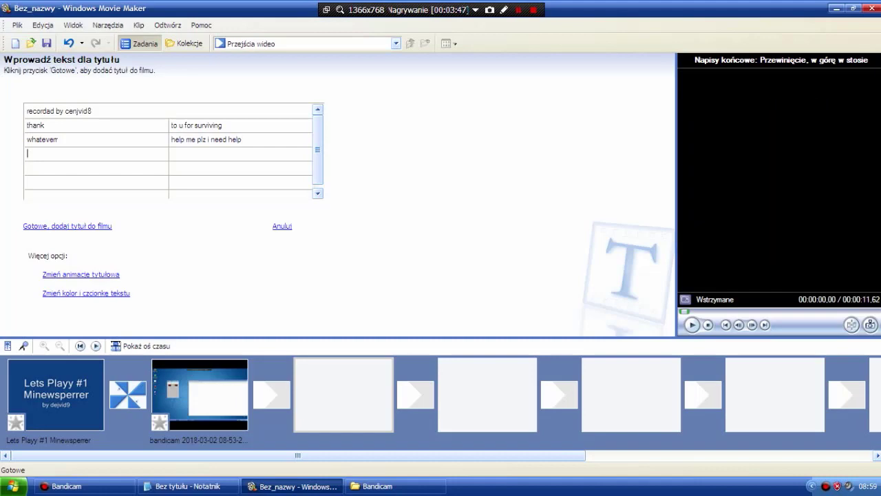
# Enter the credit row "sub" / "oh yeah" and, two rows lower, "eastere gg" / "eat apples".
pyautogui.write('sub')
pyautogui.press('Tab')
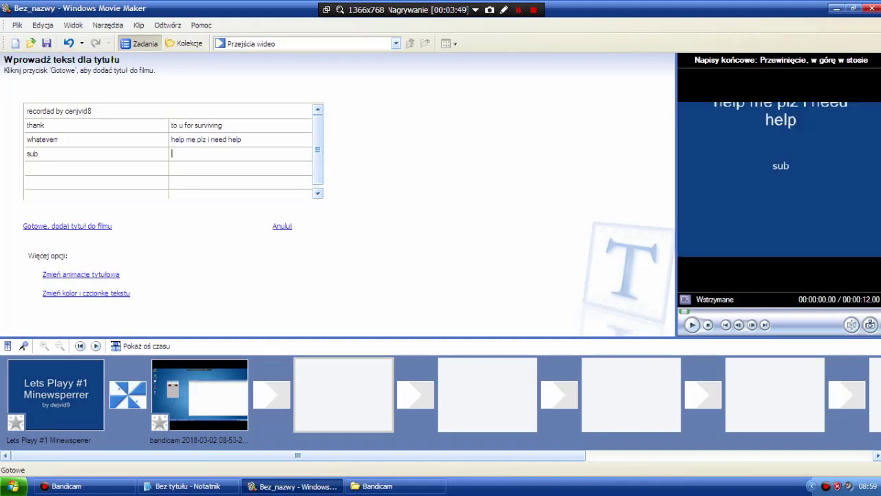
pyautogui.write('oh yeah')
pyautogui.press('Tab')
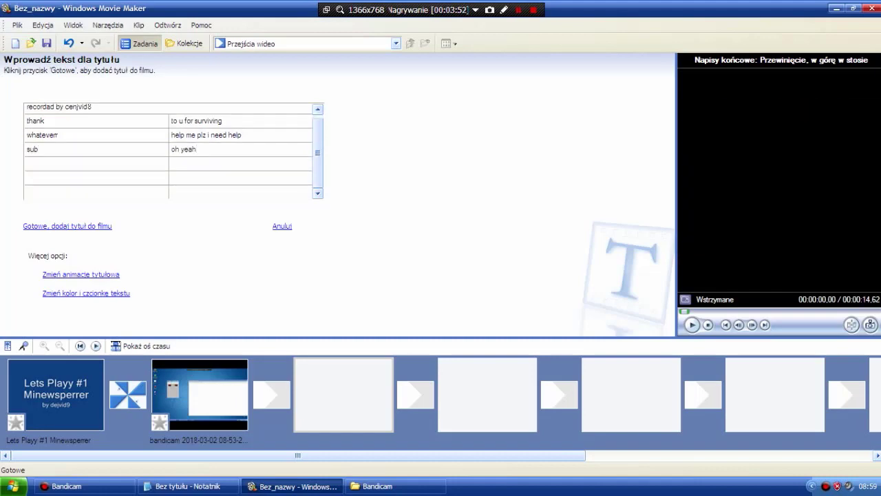
pyautogui.write('eastere gg')
pyautogui.press('Tab')
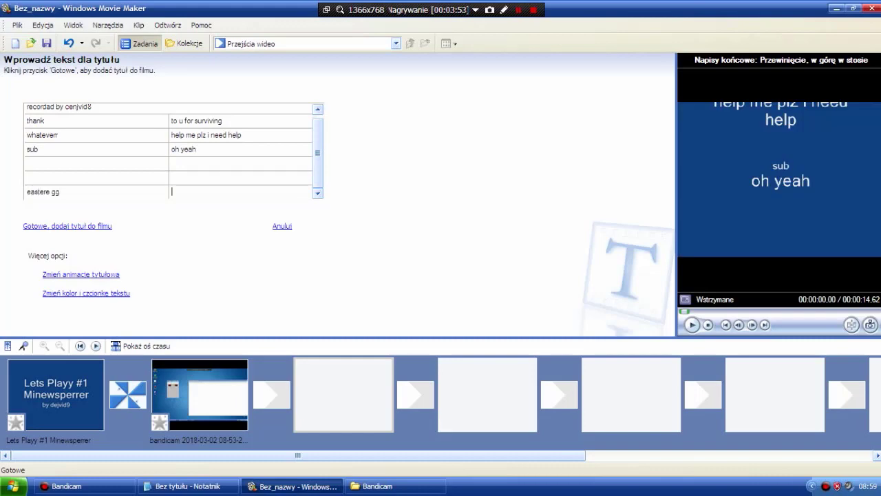
pyautogui.write('eat me ')
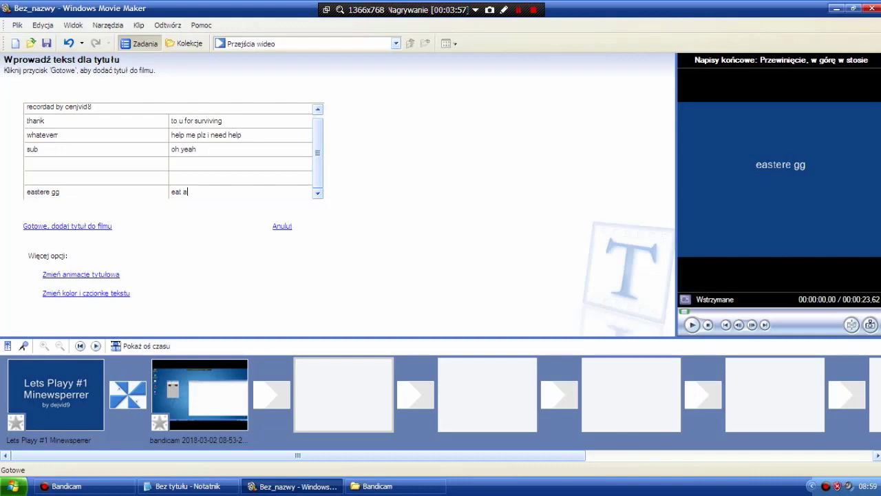
pyautogui.write('pples')
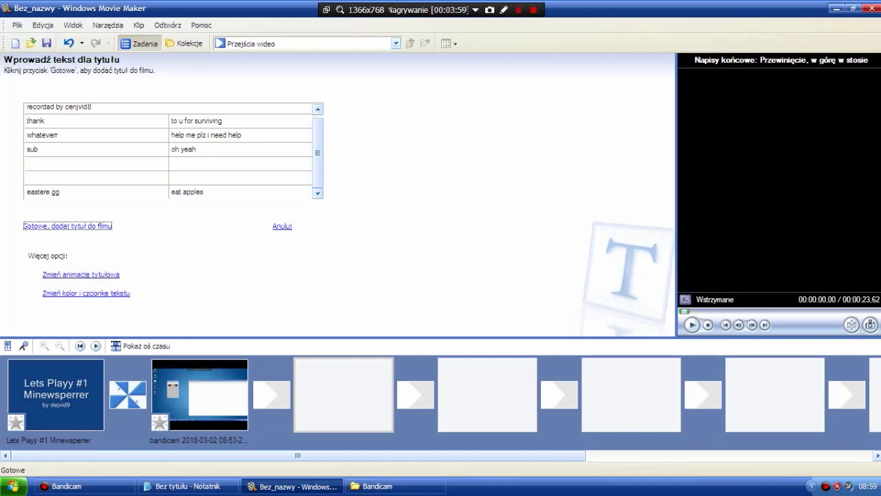
# Add the finished credits to the movie and place the Gwiazdy, 5 ramion transition between the bandicam clip and the credits.
pyautogui.click(66, 226)
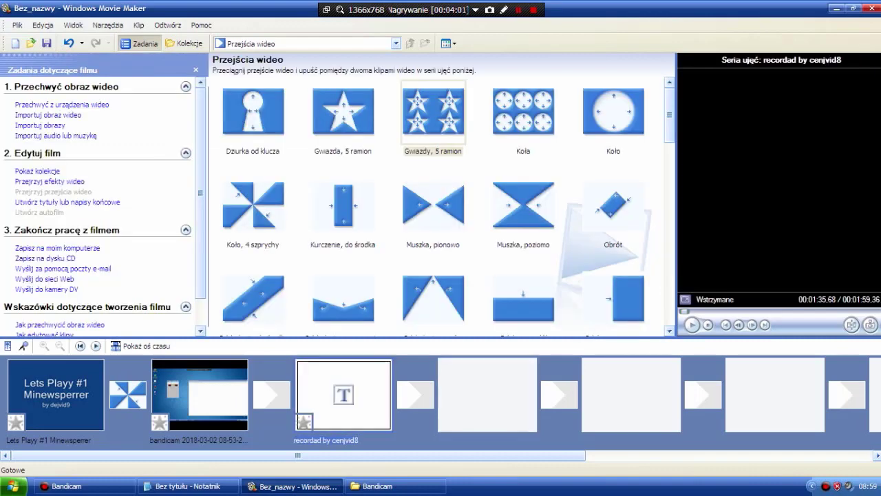
pyautogui.moveTo(433, 113); pyautogui.dragTo(272, 395)
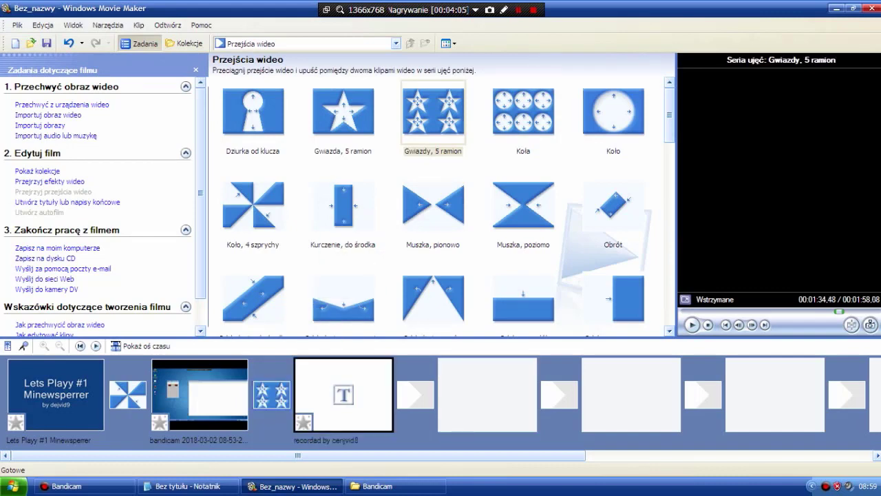
# Switch to the Notepad note and replace its text with "there u go, what about some music? mhhmhmhmhm".
pyautogui.hotkey('alt', 'Tab')
pyautogui.hotkey('ctrl', 'a')
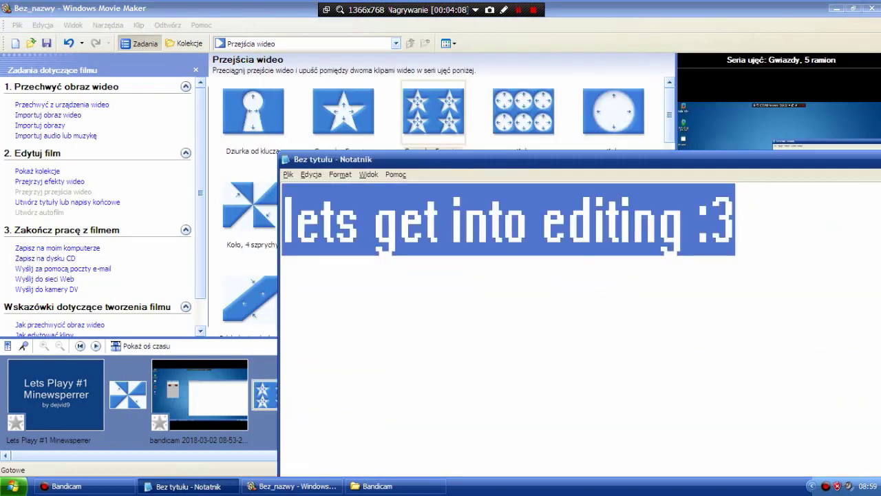
pyautogui.write('there u go, what ')
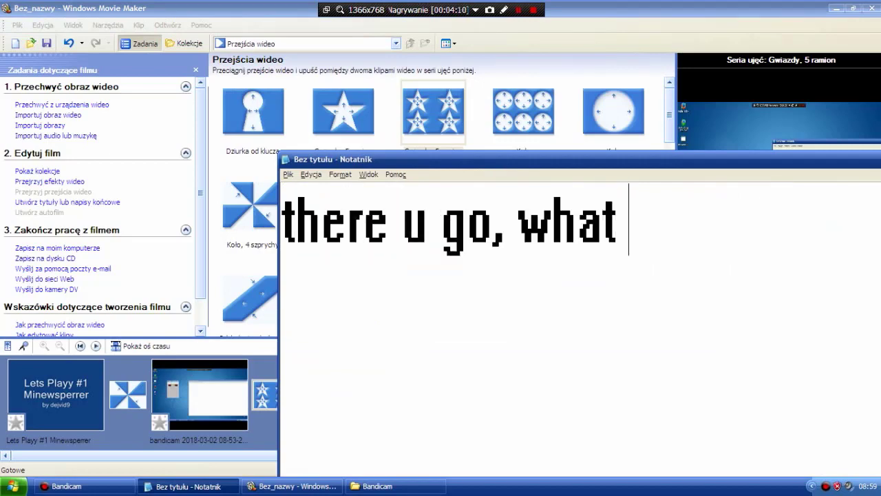
pyautogui.write('about some music? mhhmhmhmhm')
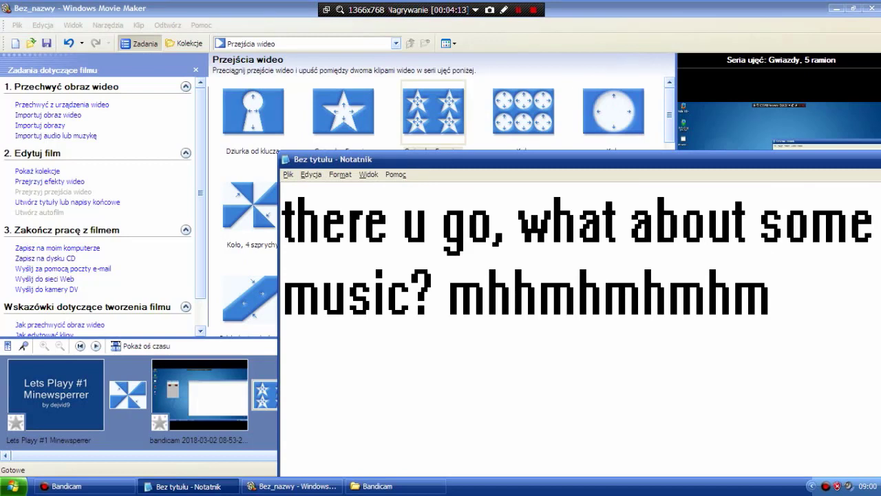
# Switch back to Windows Movie Maker, show the timeline and display the main Kolekcje collection.
pyautogui.hotkey('alt', 'Tab')
pyautogui.hotkey('ctrl', 't')
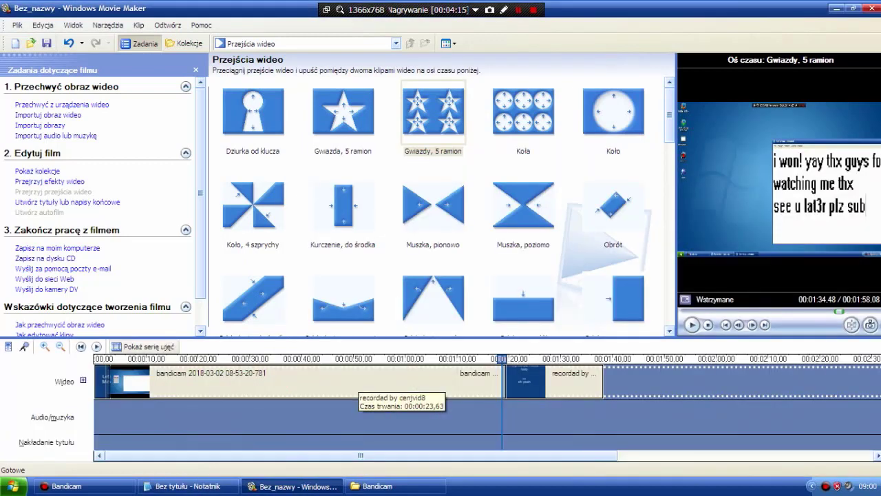
pyautogui.click(396, 43)
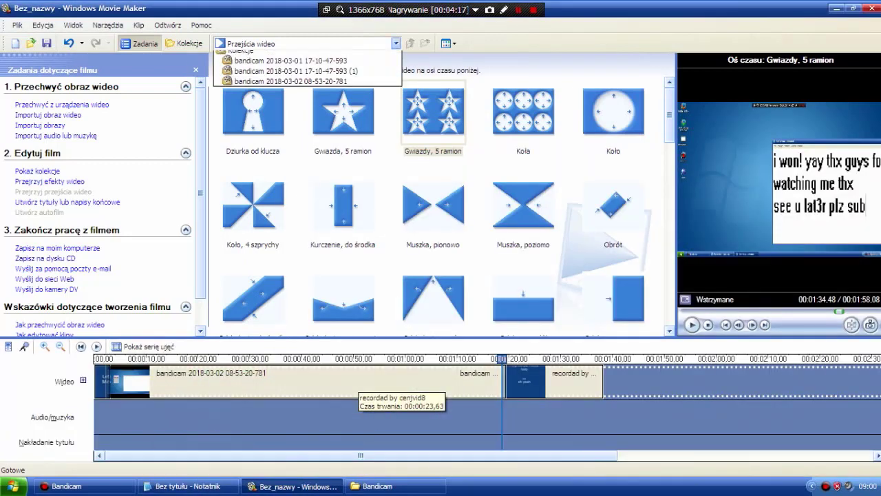
pyautogui.press('Return')
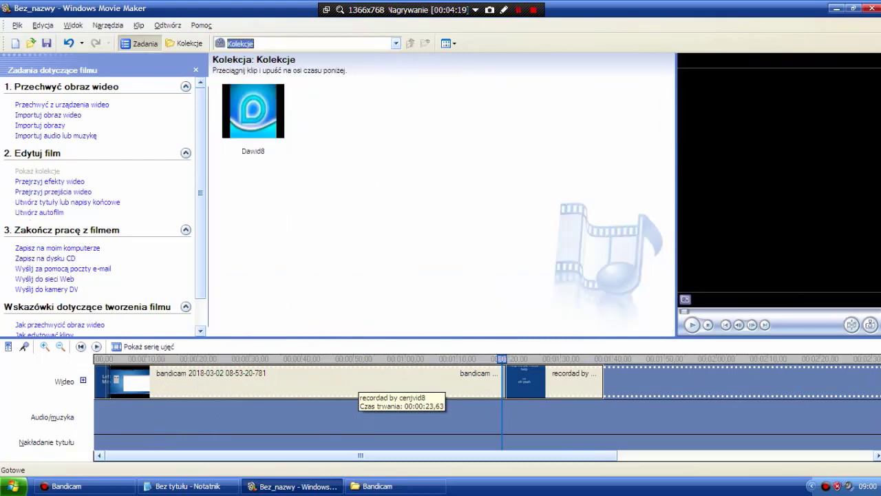
# Switch to the Bandicam folder window, open Moja muzyka in Moje dokumenty and move the window clear of the Movie Maker collection.
pyautogui.hotkey('alt', 'Tab')
pyautogui.hotkey('alt', 'Tab')
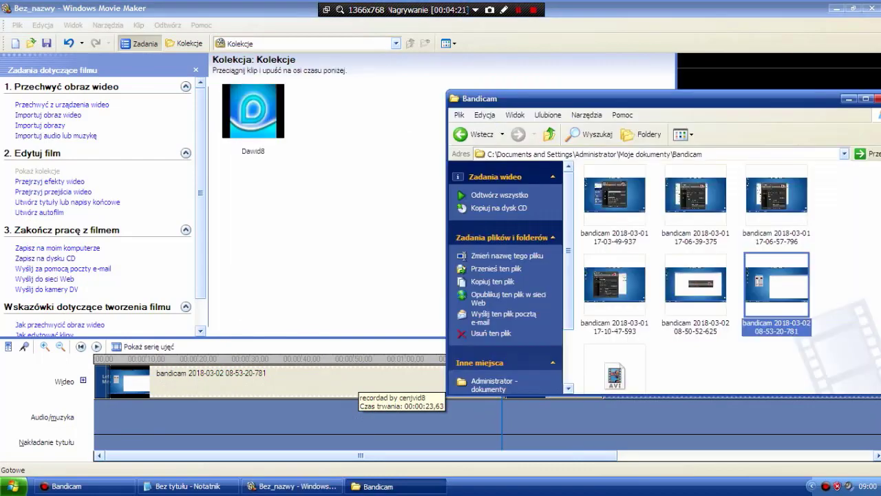
pyautogui.moveTo(616, 99); pyautogui.dragTo(358, 69)
pyautogui.click(218, 106)
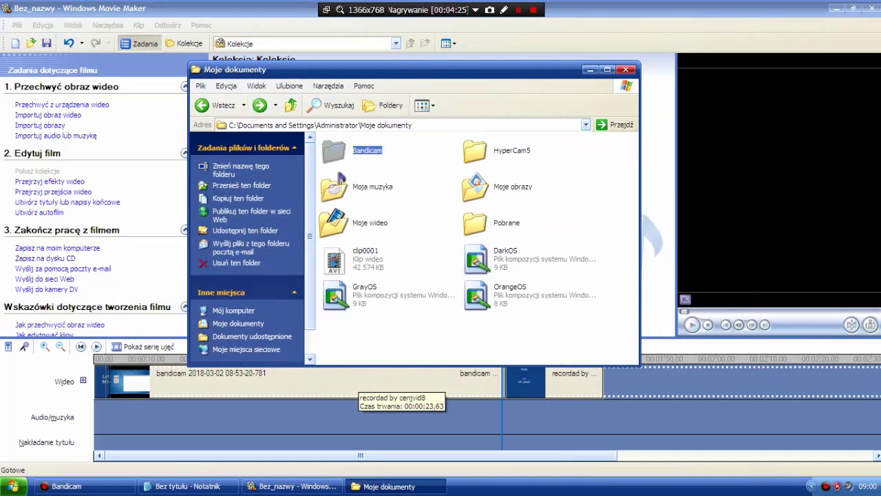
pyautogui.click(372, 187)
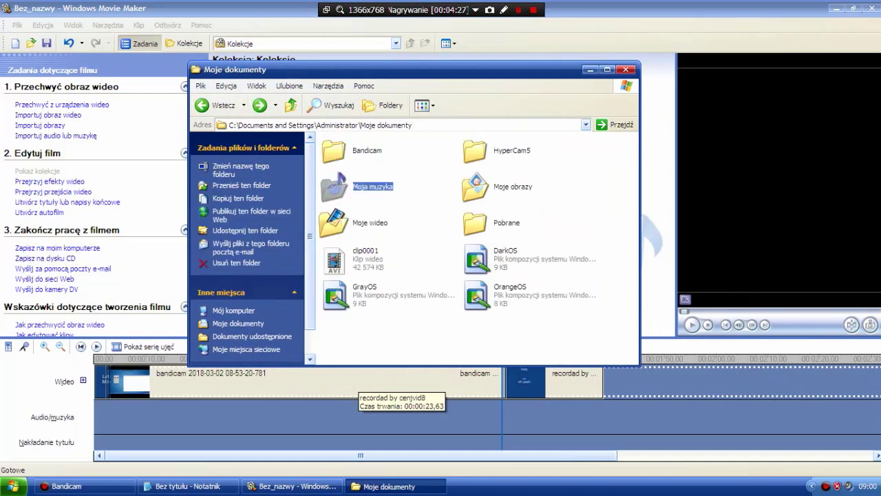
pyautogui.doubleClick(372, 187)
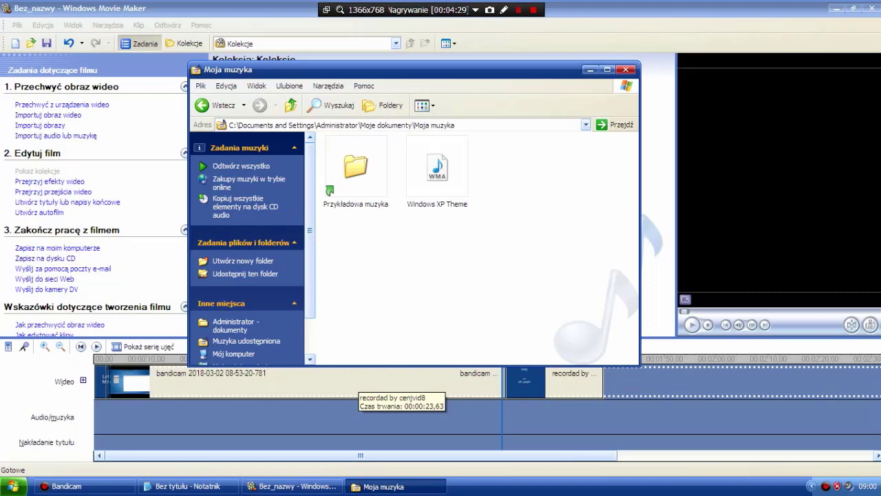
pyautogui.moveTo(385, 69); pyautogui.dragTo(592, 75)
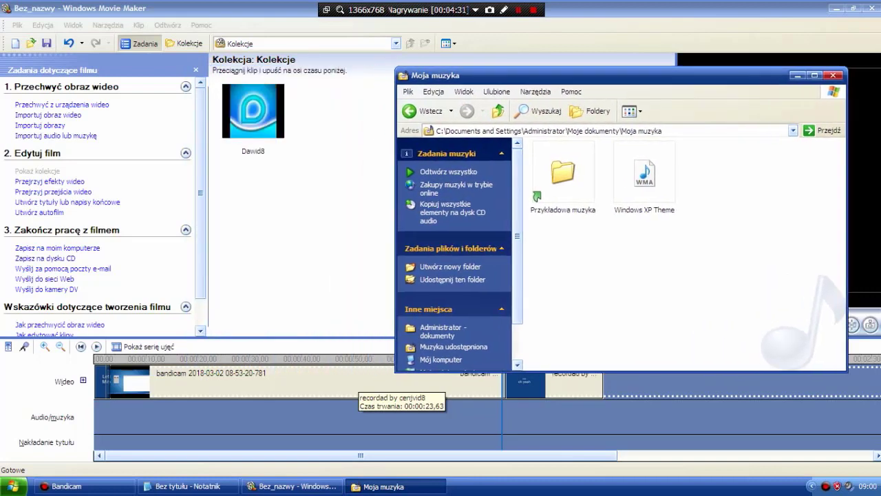
# Check the Przykładowa muzyka folder, return to Moja muzyka and import Windows XP Theme into the Movie Maker collection.
pyautogui.moveTo(643, 175)
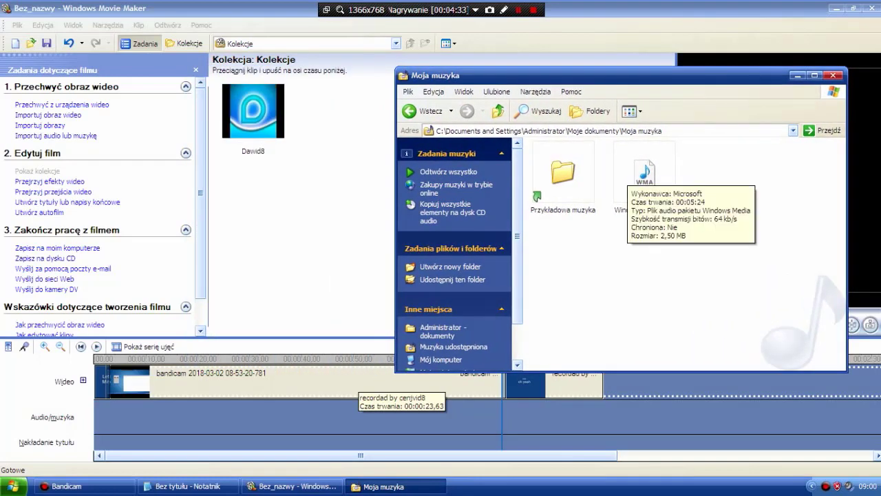
pyautogui.doubleClick(563, 174)
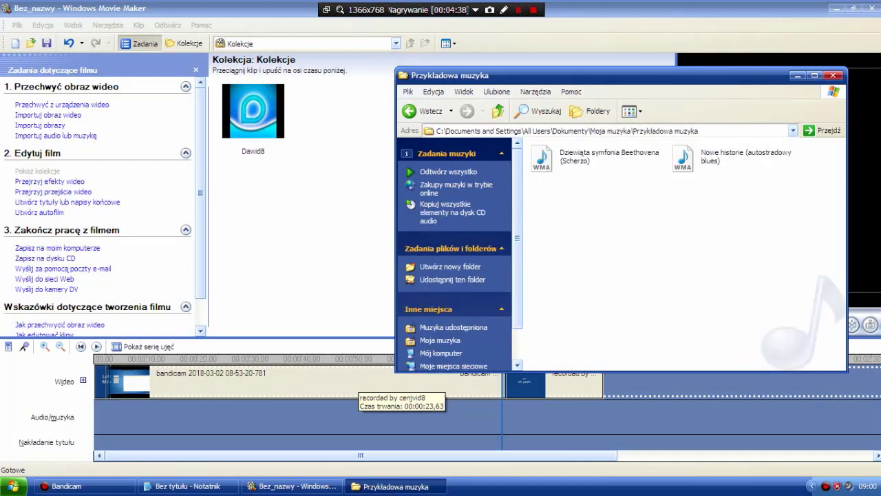
pyautogui.click(419, 111)
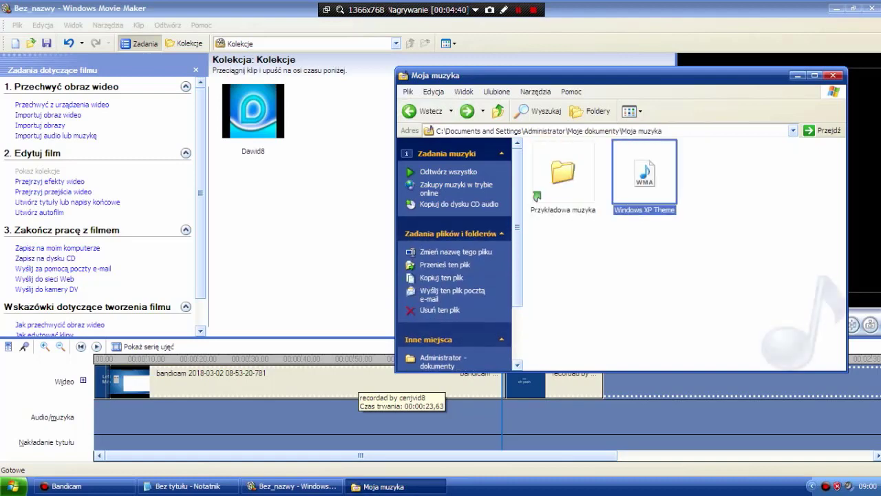
pyautogui.moveTo(644, 175); pyautogui.dragTo(289, 165)
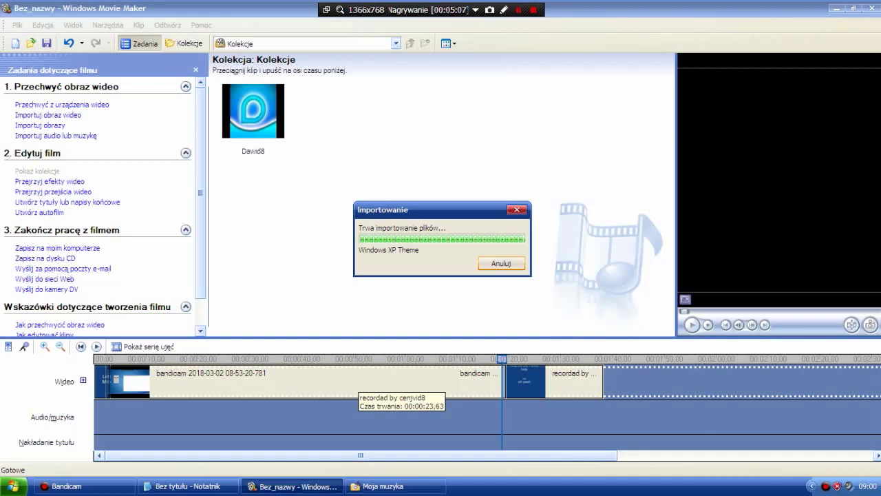
pyautogui.click(501, 263)
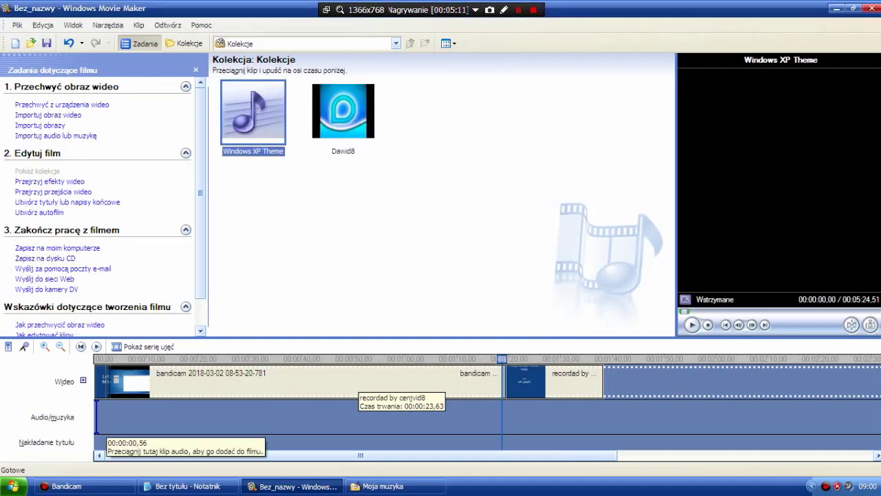
# Place Windows XP Theme at the start of the Audio/muzyka track, trim it to end with the credits, and play the movie.
pyautogui.moveTo(254, 112); pyautogui.dragTo(102, 414)
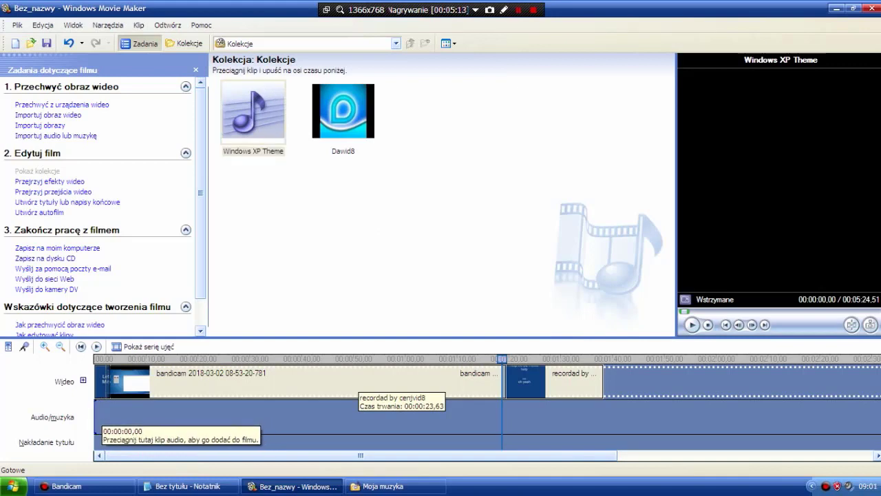
pyautogui.moveTo(234, 455); pyautogui.dragTo(589, 455)
pyautogui.moveTo(588, 417); pyautogui.dragTo(498, 417)
pyautogui.moveTo(617, 416); pyautogui.dragTo(744, 417)
pyautogui.moveTo(30, 380); pyautogui.dragTo(485, 424)
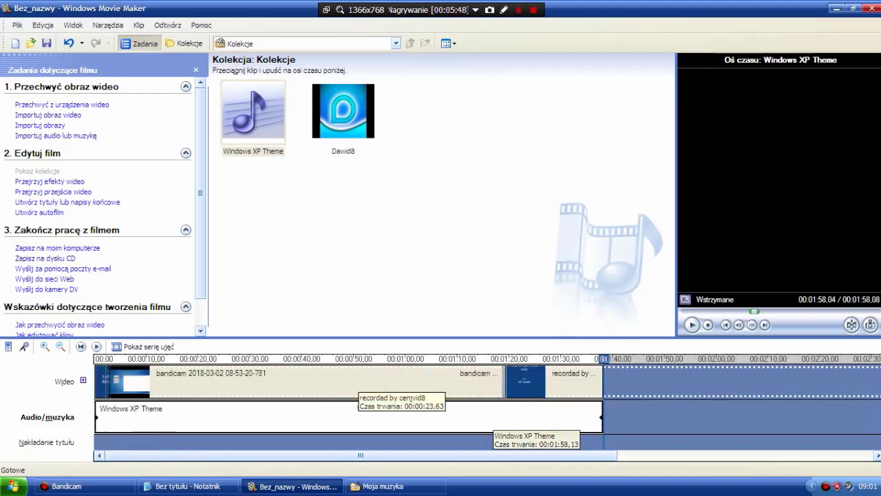
pyautogui.click(490, 419)
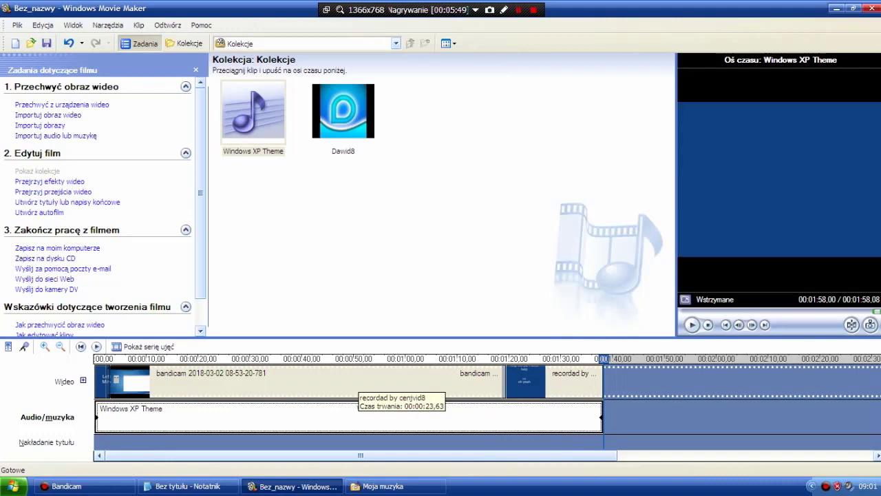
pyautogui.press('space')
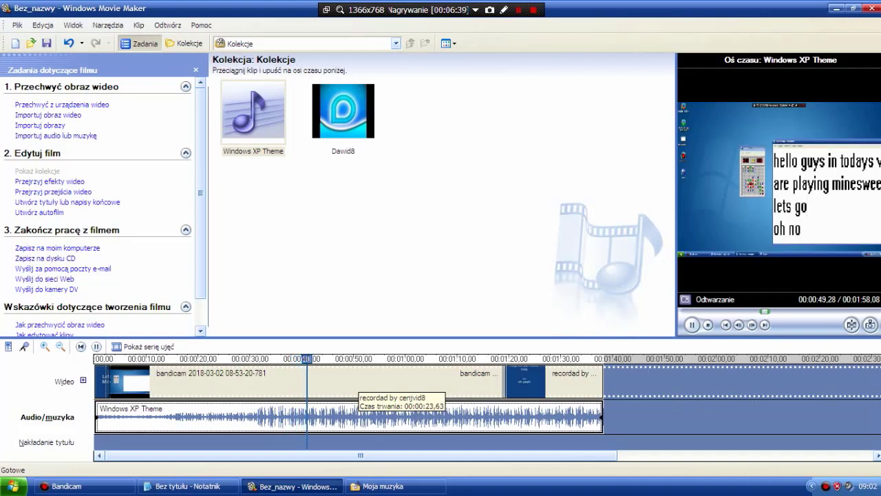
# Switch to the Notepad note and replace its text with "perefect, lets render it!".
pyautogui.hotkey('alt', 'Tab')
pyautogui.hotkey('alt', 'Tab')
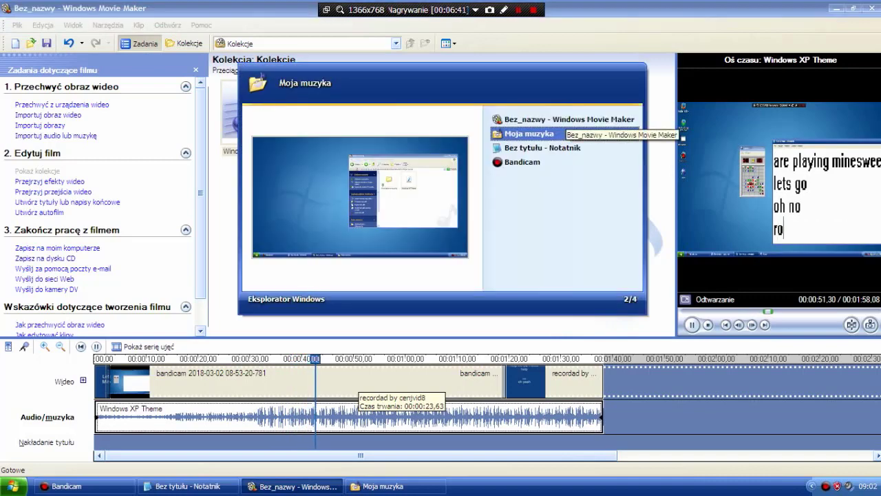
pyautogui.hotkey('ctrl', 'a')
pyautogui.write('perefect, n')
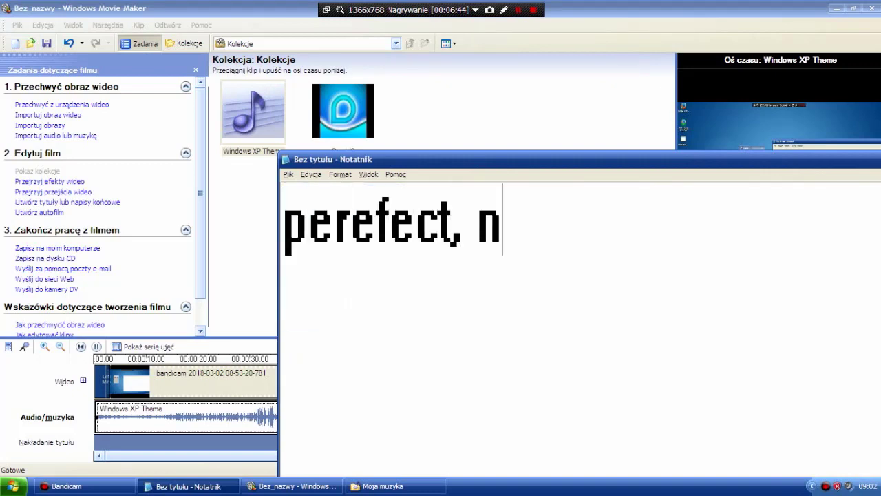
pyautogui.press('BackSpace')
pyautogui.write('lets render it!')
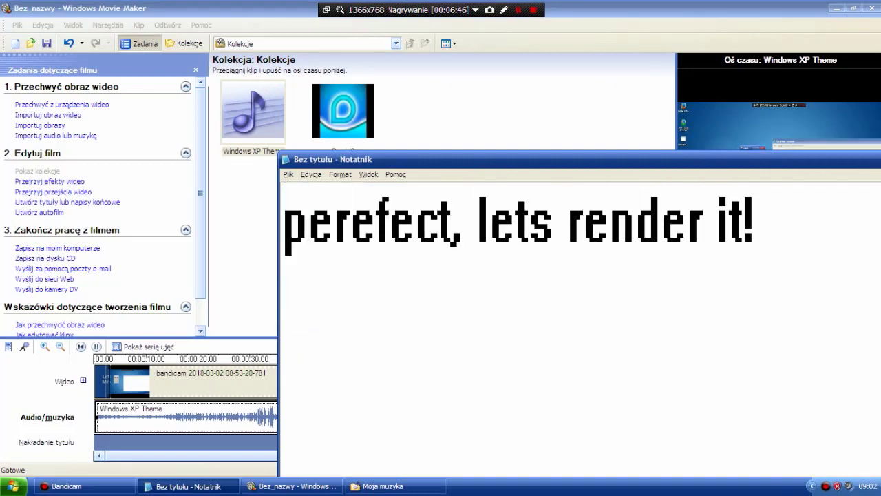
# Switch back to Windows Movie Maker and set up saving the movie to Mój komputer as "minesapper gameplay" in Moje wideo.
pyautogui.hotkey('alt', 'Tab')
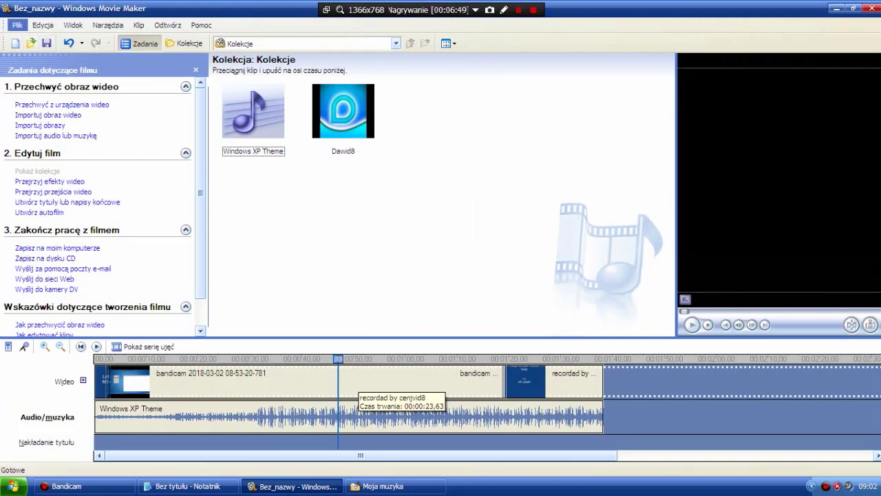
pyautogui.click(17, 25)
pyautogui.click(57, 104)
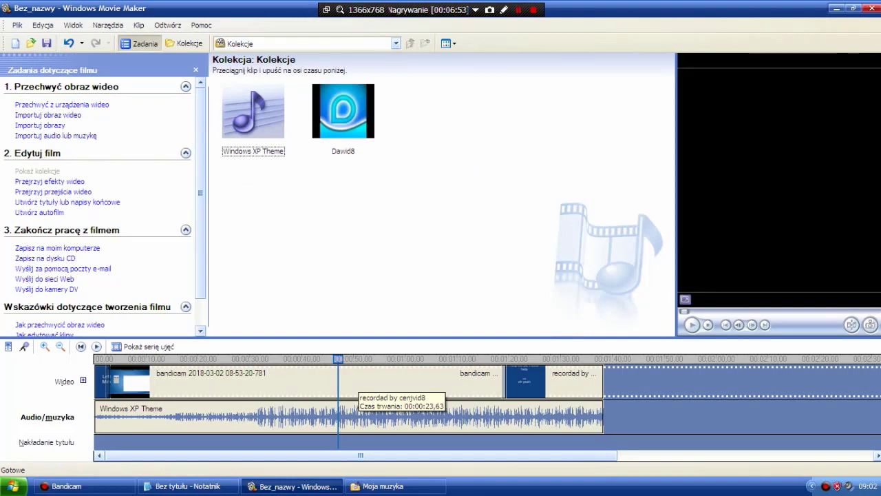
pyautogui.hotkey('ctrl', 'p')
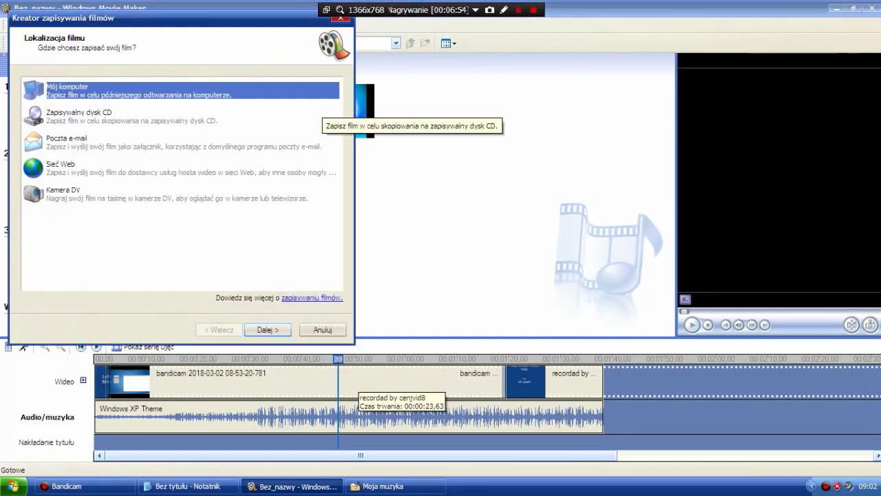
pyautogui.press('Return')
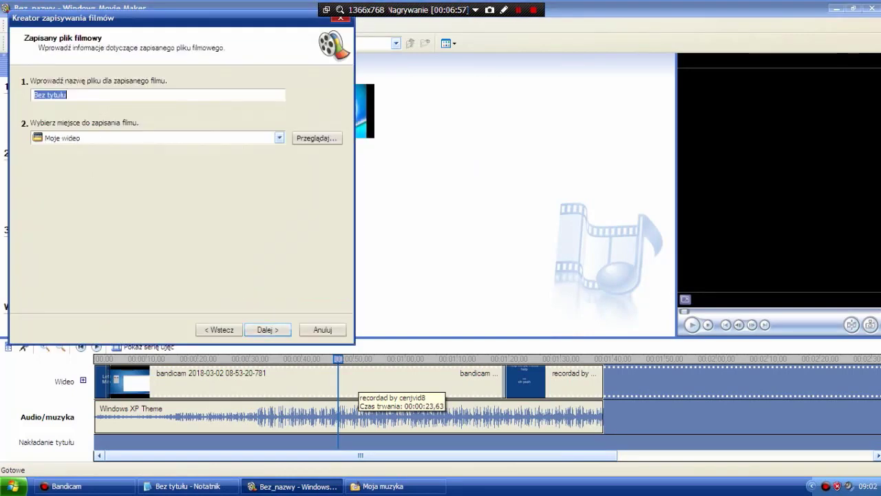
pyautogui.write('best')
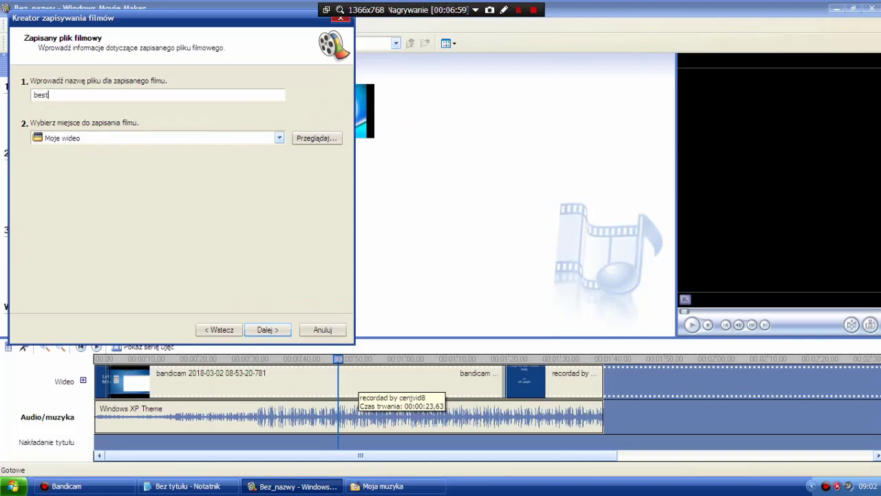
pyautogui.write('vid')
pyautogui.write('play')
pyautogui.press('Return')
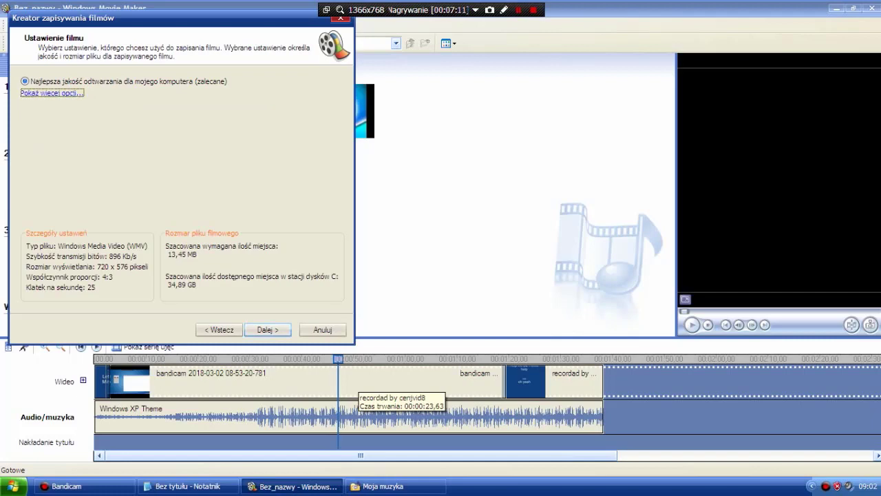
# Review the additional movie settings, choose Najlepsza jakość odtwarzania dla mojego komputera (zalecane) and start saving the movie.
pyautogui.click(27, 93)
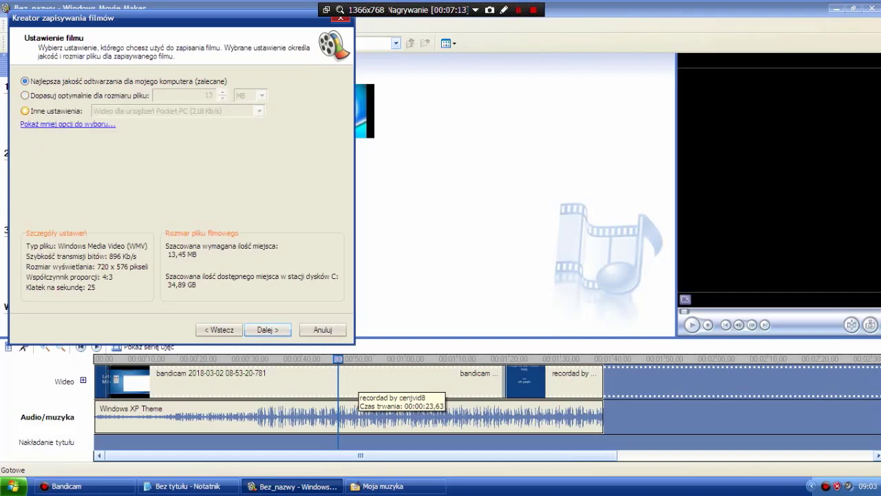
pyautogui.click(25, 111)
pyautogui.click(259, 110)
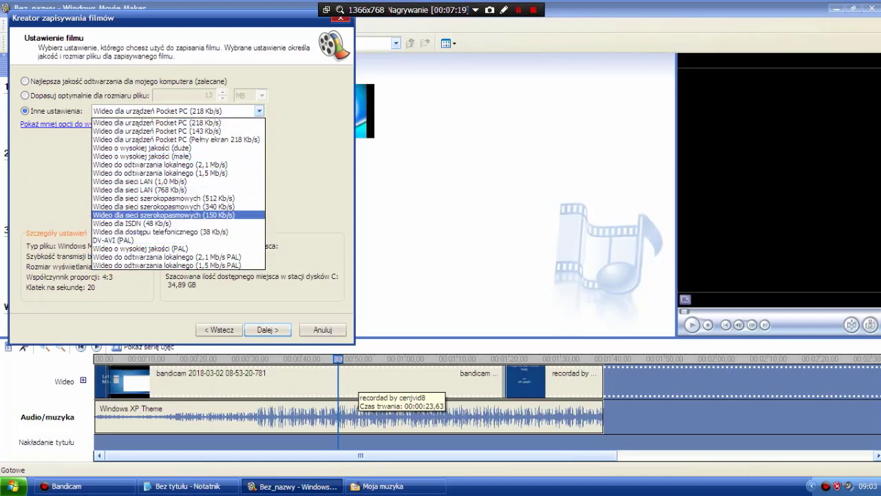
pyautogui.click(25, 81)
pyautogui.click(25, 81)
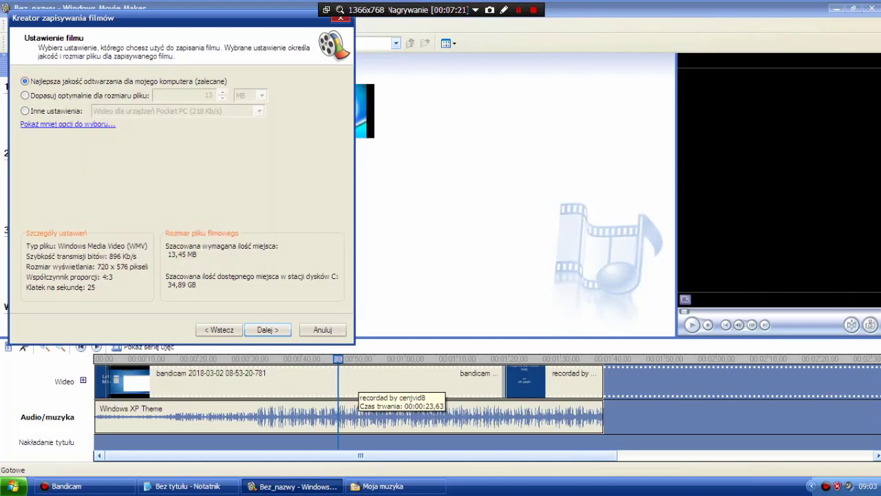
pyautogui.press('Return')
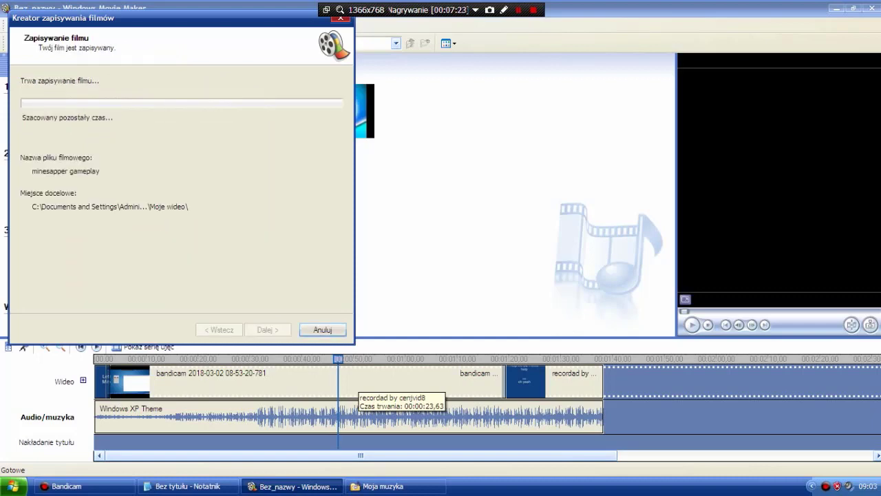
# Switch to Notepad and replace the note with "its now rendering gre8", "i will pause the video for now", "so it ends up quicker".
pyautogui.press('alt')
pyautogui.hotkey('alt', 'Tab')
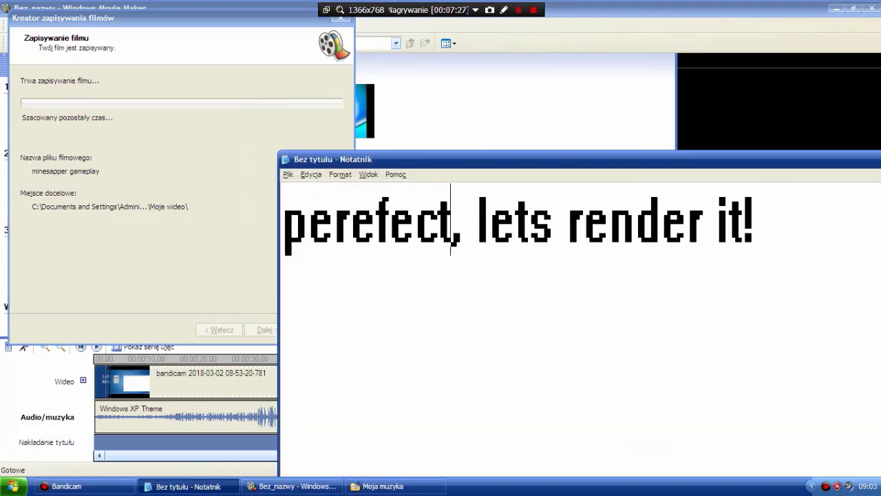
pyautogui.hotkey('ctrl', 'a')
pyautogui.write('its now r')
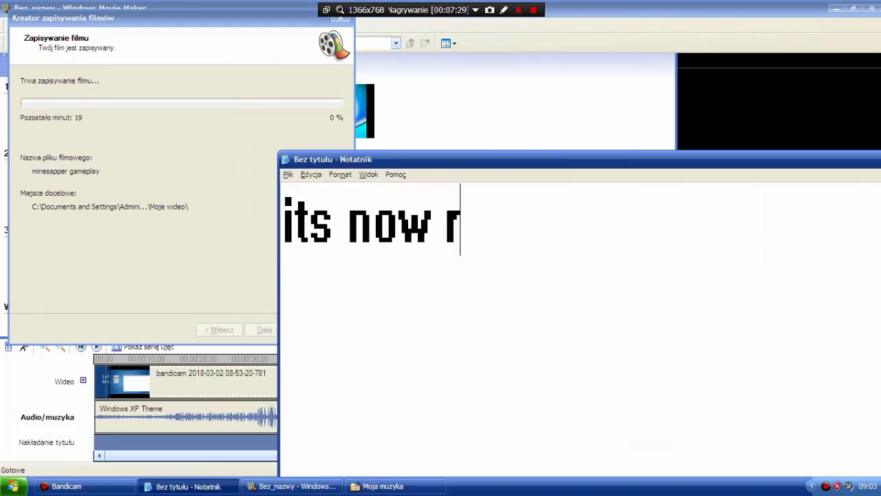
pyautogui.write('endering gr')
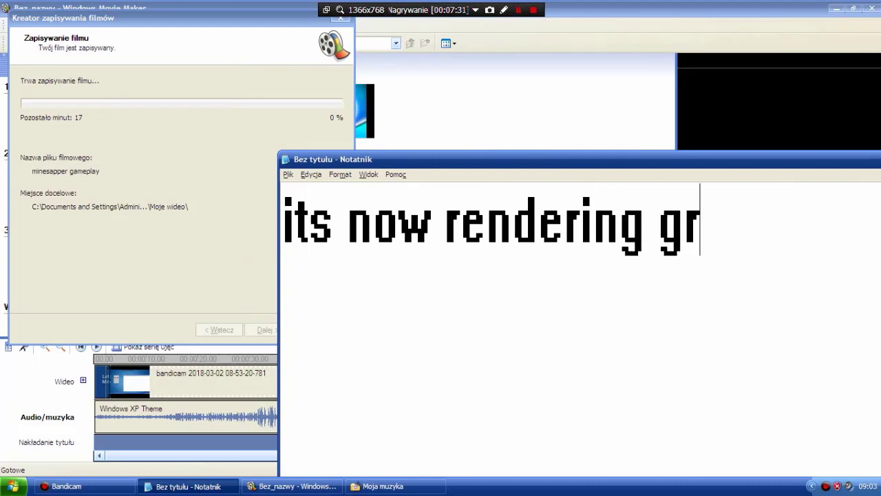
pyautogui.write('e8')
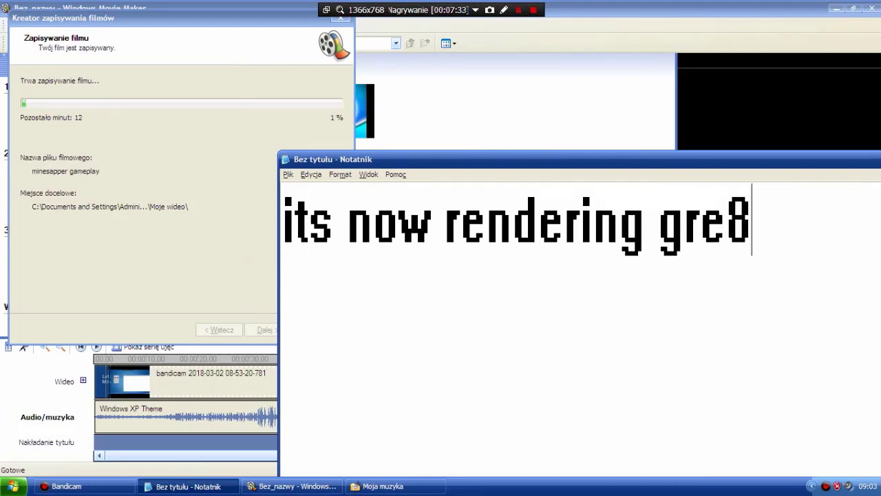
pyautogui.press('Return')
pyautogui.write('i will pa')
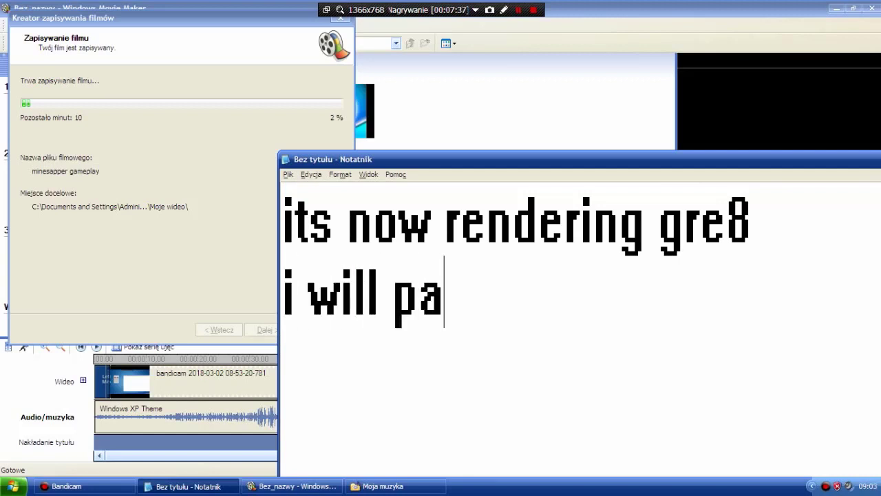
pyautogui.write('use the video for now')
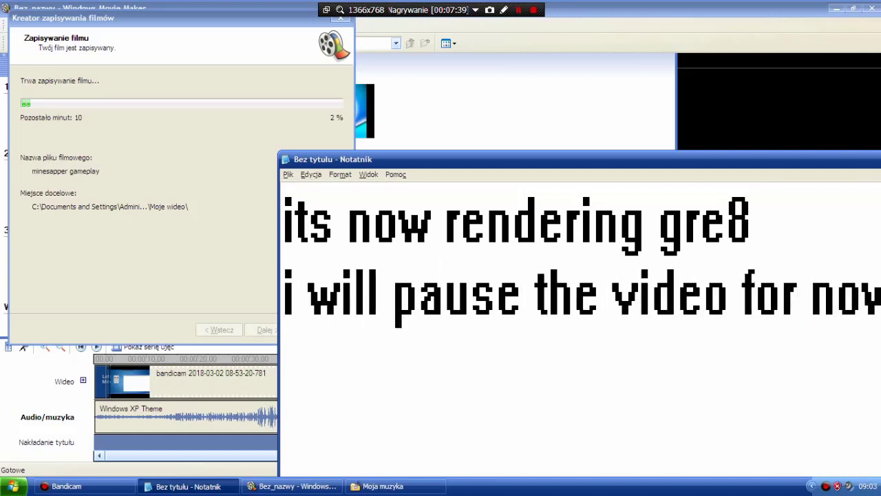
pyautogui.press('Return')
pyautogui.write('so it ends up quicker')
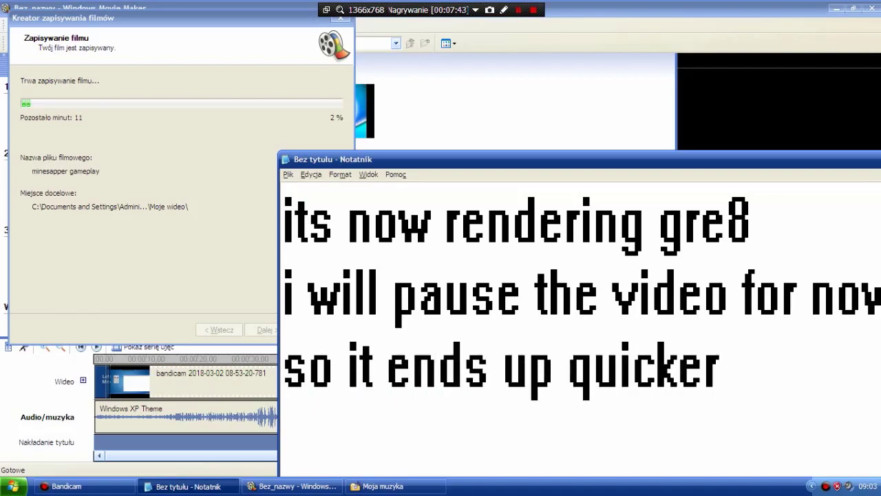
pyautogui.press('F12')
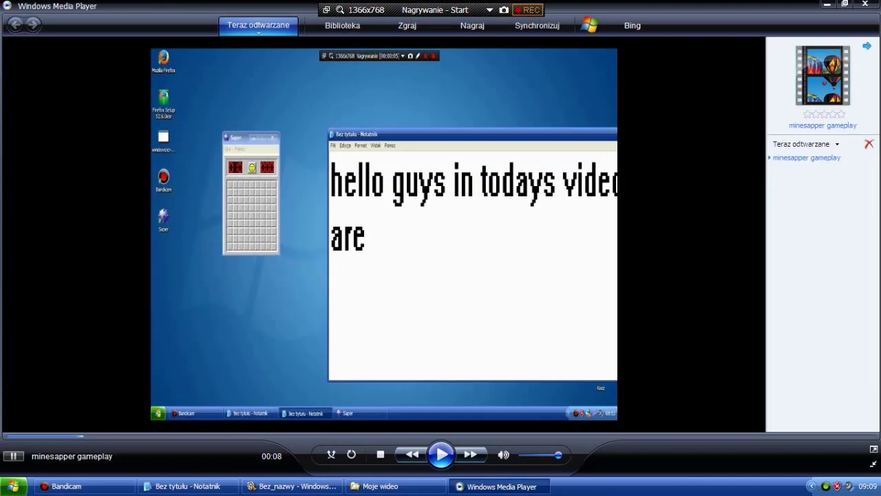
# Switch from Windows Media Player to the Notepad note and replace its text with "as u can see we got the video" and ":D".
pyautogui.hotkey('alt', 'Tab')
pyautogui.hotkey('alt', 'Tab')
pyautogui.hotkey('alt', 'Tab')
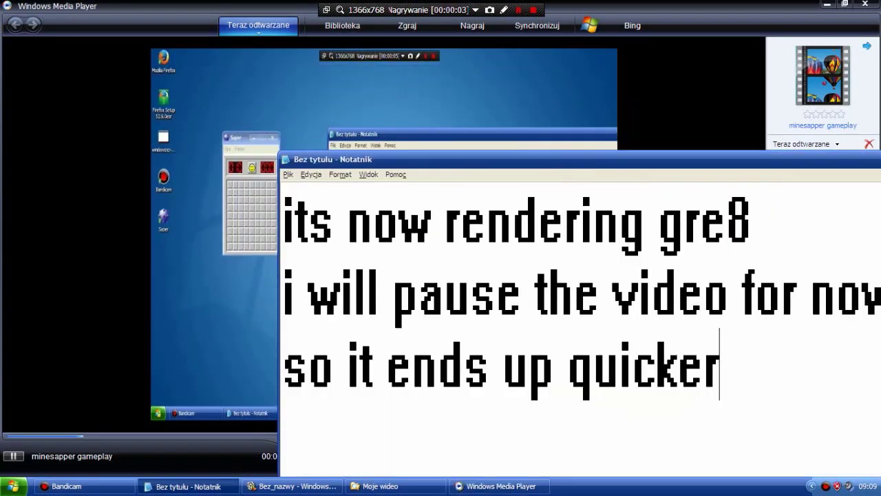
pyautogui.hotkey('ctrl', 'a')
pyautogui.write('as u can see w')
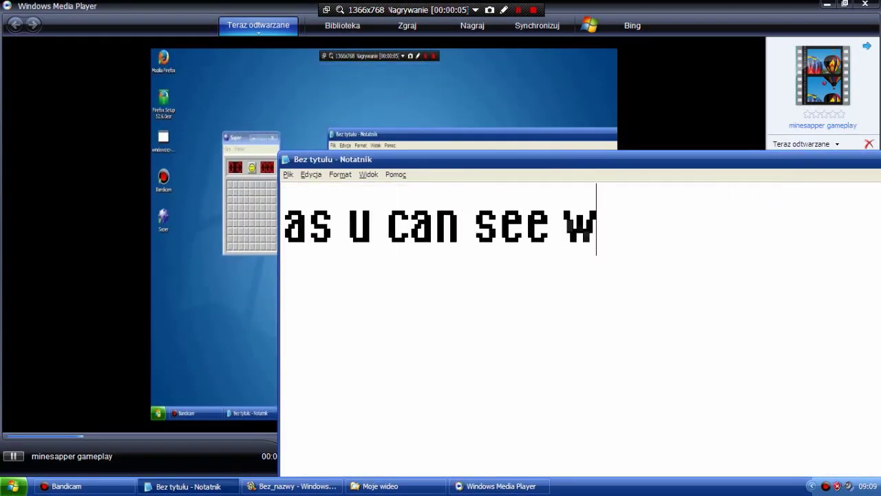
pyautogui.write('e we got the video')
pyautogui.press('Return')
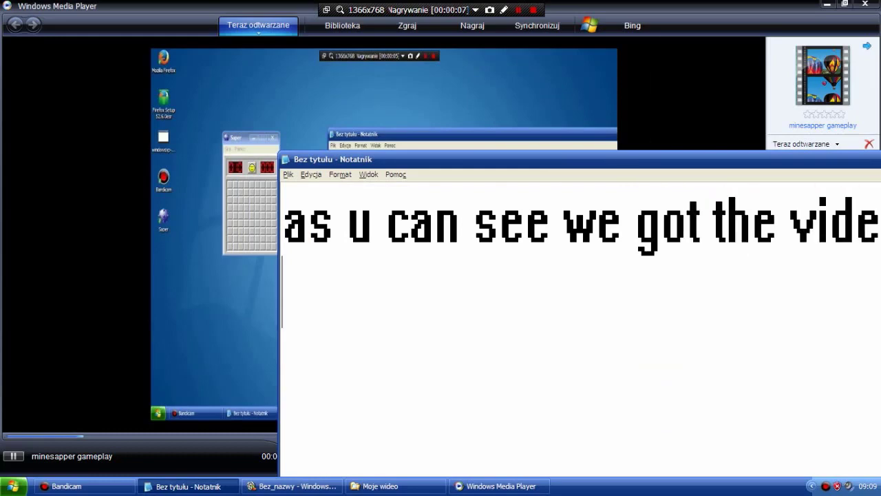
pyautogui.write(':D')
# Switch to Windows Movie Maker and close it, discarding the changes to the untitled project.
pyautogui.hotkey('alt', 'Tab')
pyautogui.hotkey('alt', 'Tab')
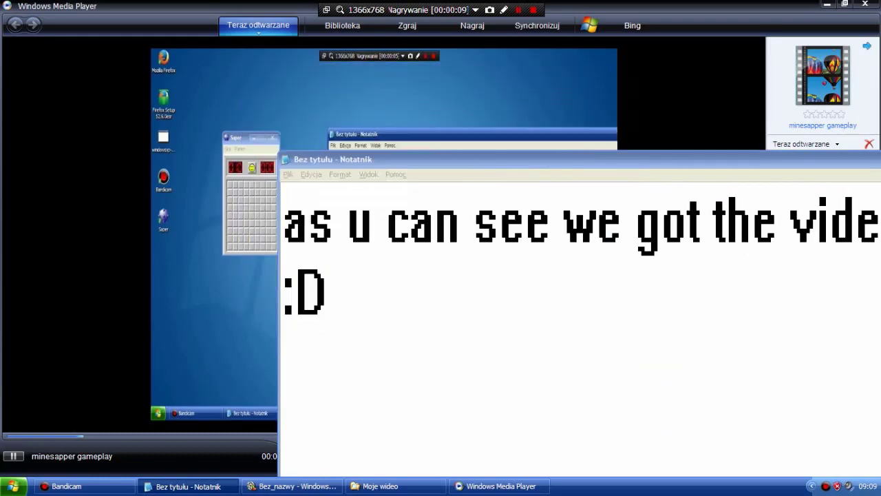
pyautogui.click(293, 486)
pyautogui.click(871, 8)
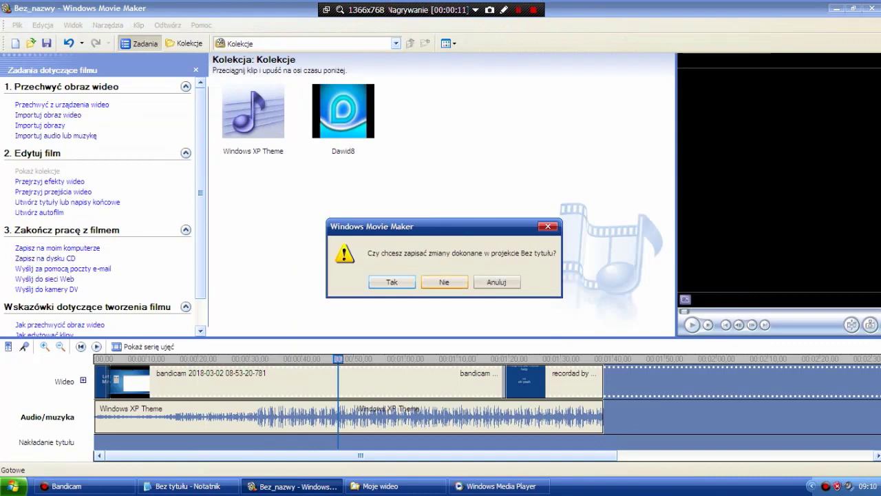
pyautogui.press('Return')
# Switch to Notepad, replace the note with "now lets upload it shall we?" and return to Windows Media Player.
pyautogui.hotkey('alt', 'Tab')
pyautogui.hotkey('ctrl', 'a')
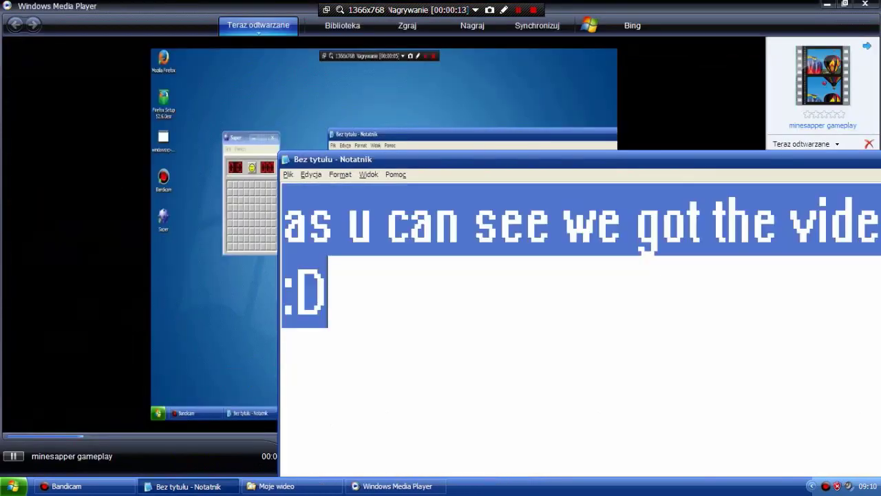
pyautogui.write('now lets upload it ')
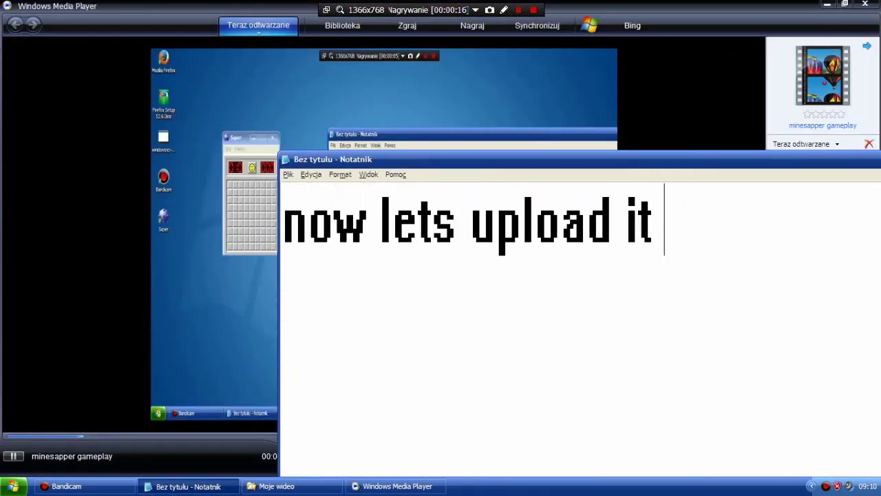
pyautogui.write('shall we?')
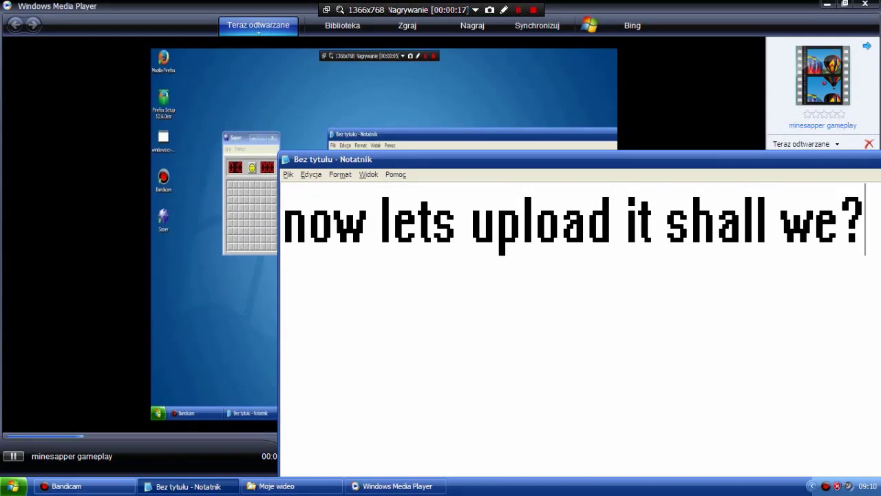
pyautogui.click(397, 486)
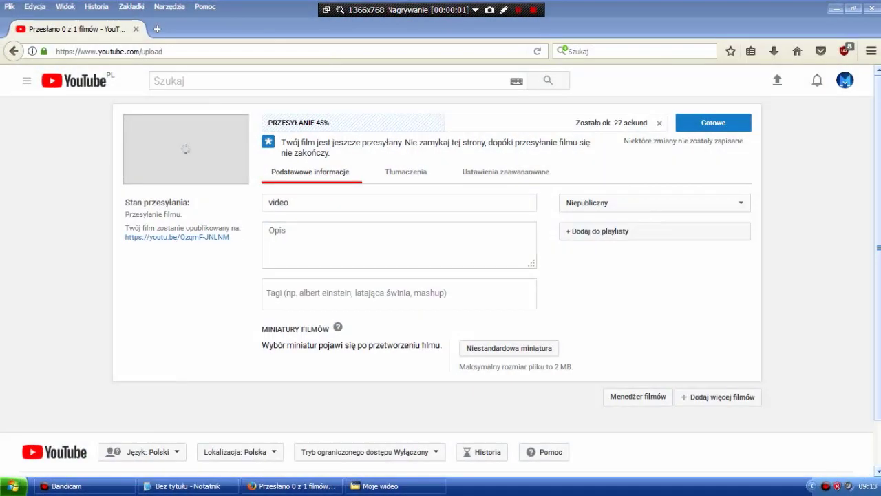
# Replace the title of the video being uploaded to YouTube with "minesapper gaemplay #1 [first steps]".
pyautogui.click(290, 202)
pyautogui.hotkey('ctrl', 'a')
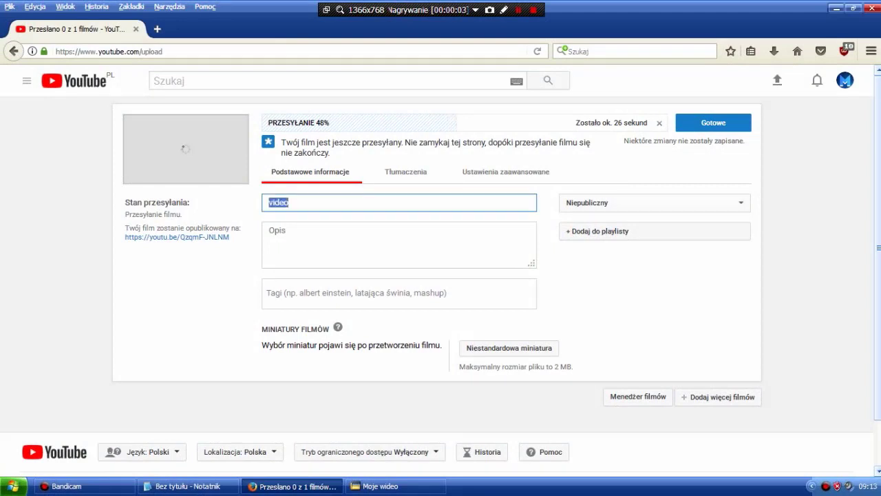
pyautogui.write('minesapper gaemplay ')
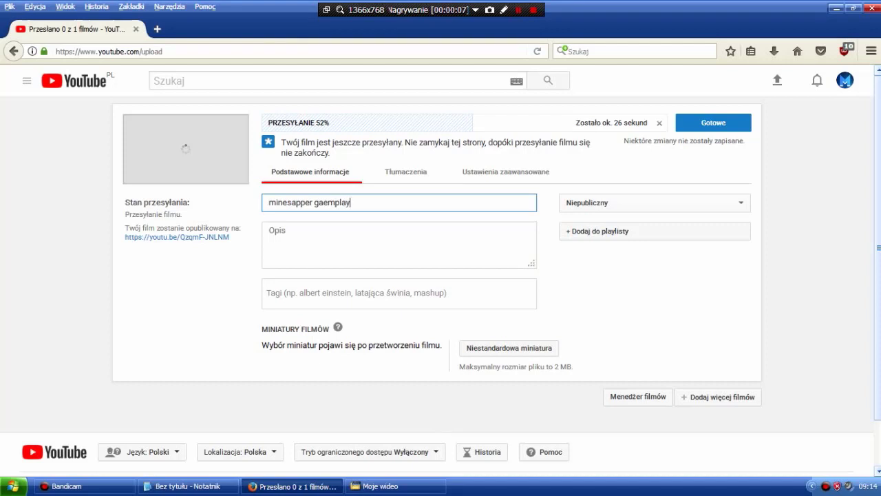
pyautogui.write('#1')
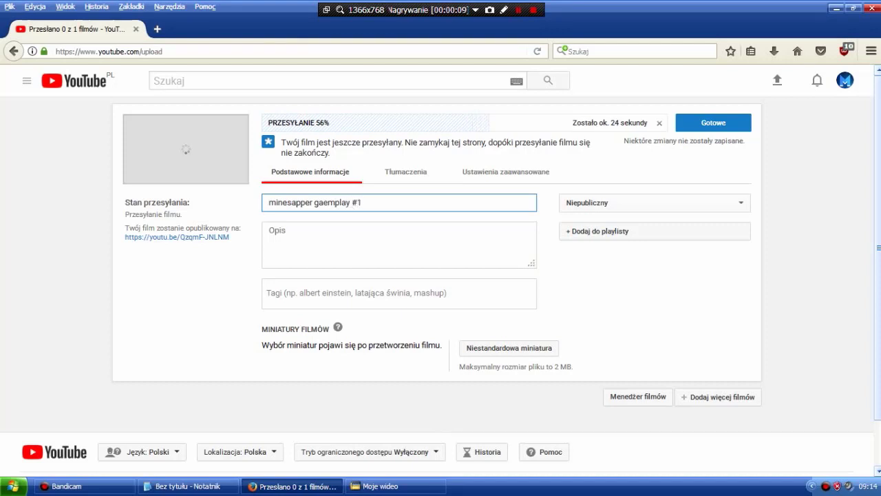
pyautogui.write(' [first steps]')
# Enter the video description "heuloo gus i n todeys episodz e are playing".
pyautogui.click(399, 244)
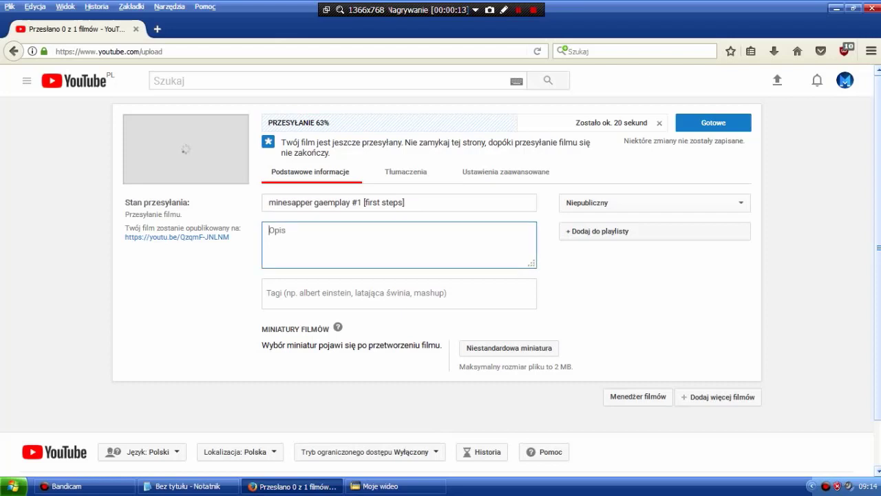
pyautogui.write('heuloo gus i n tode')
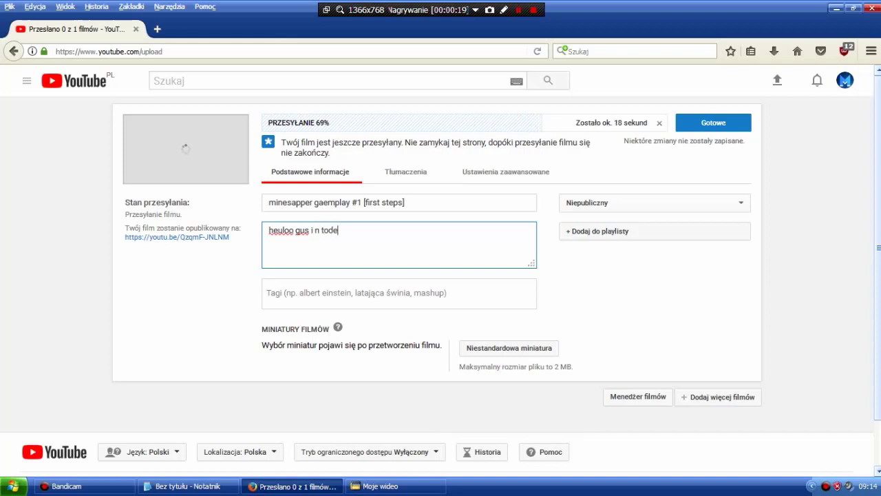
pyautogui.write('ys episodz')
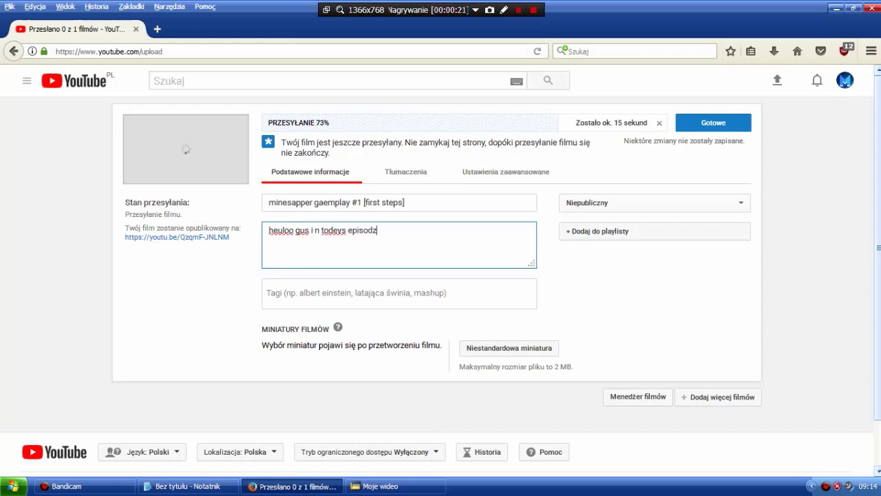
pyautogui.write(' e are pl')
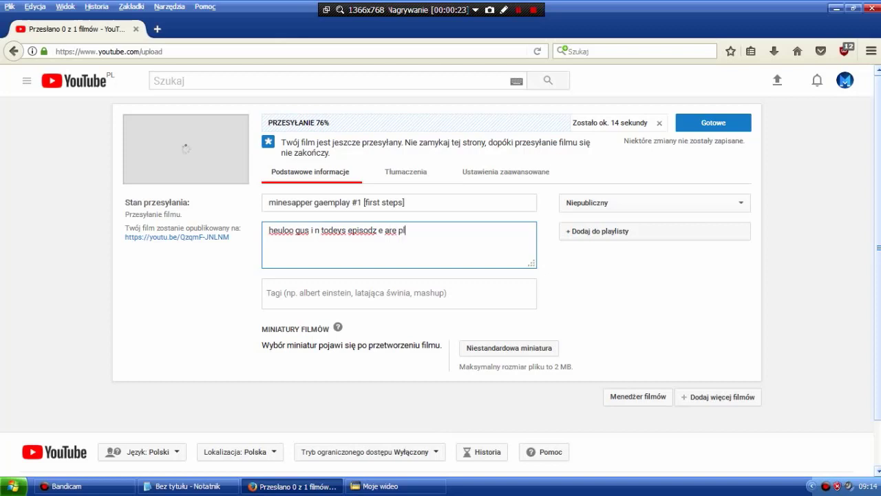
pyautogui.write('aying')
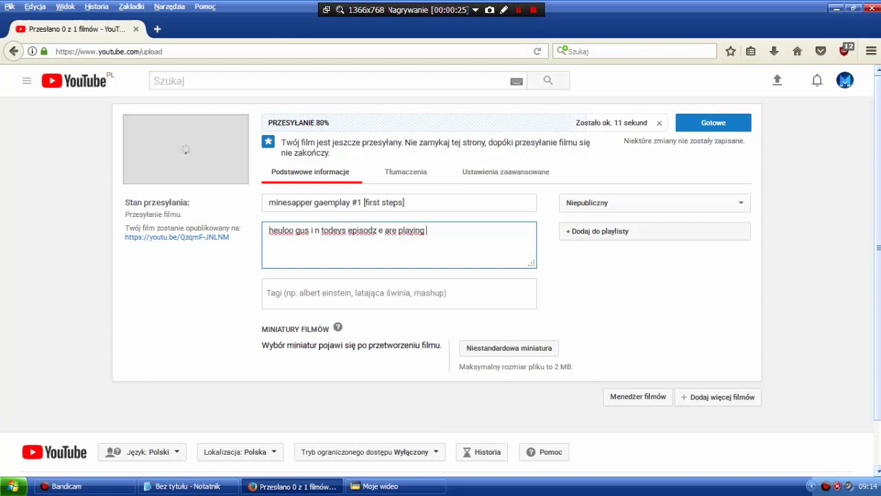